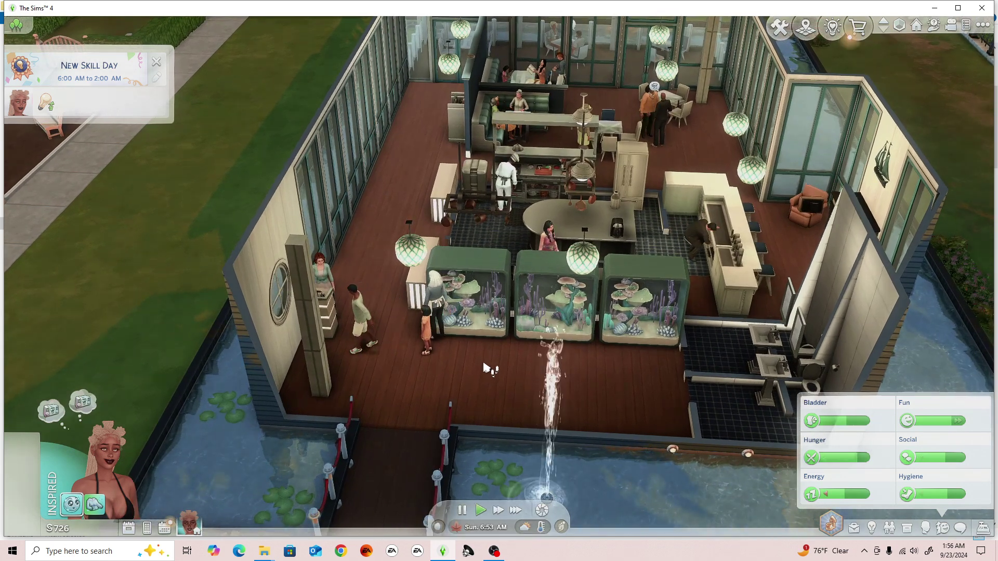
- Examine the restaurant's entrance area, including the host stand, the arriving guests and the row of aquariums
scroll(489, 380, up, 3)
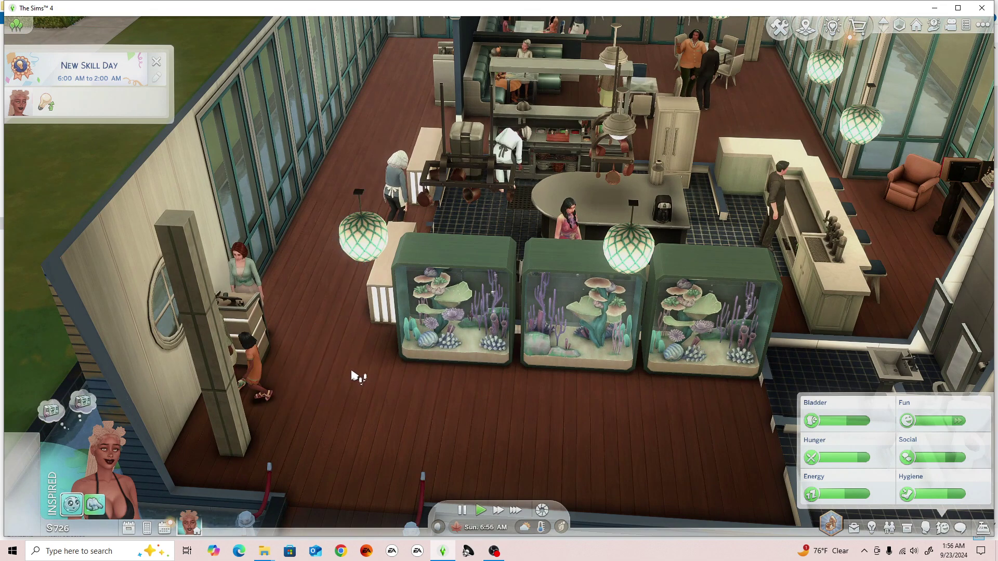
key(a)
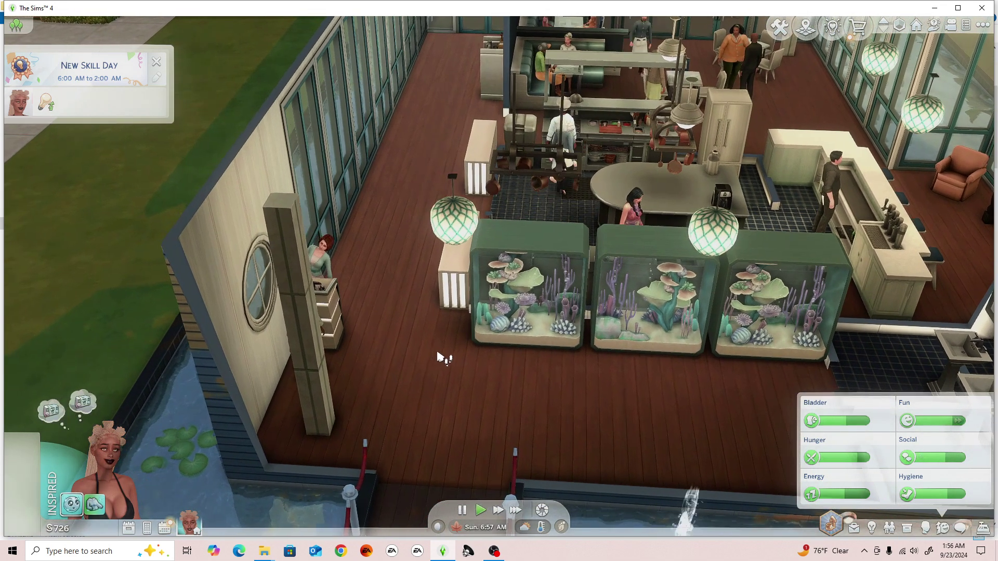
scroll(463, 390, up, 3)
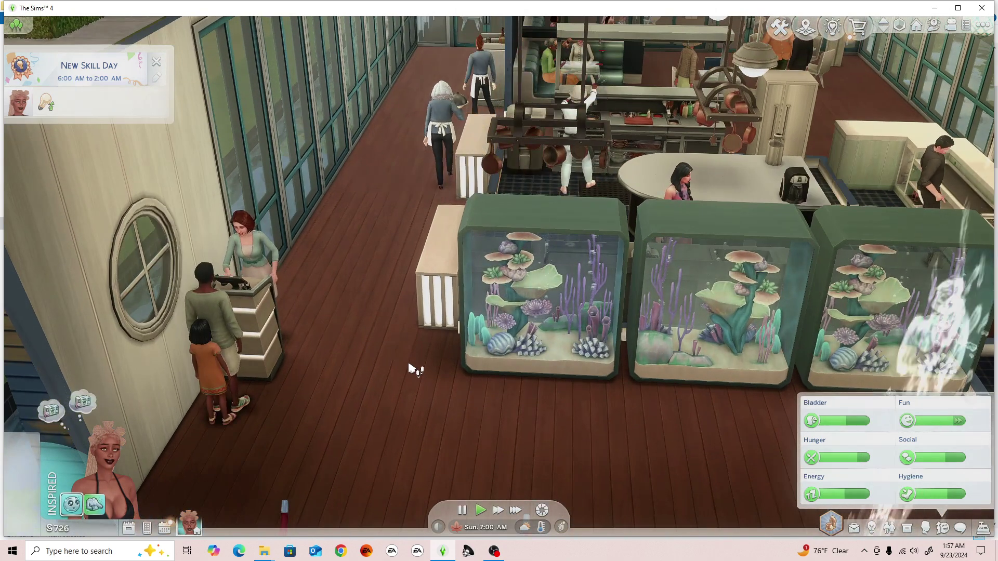
scroll(409, 368, up, 2)
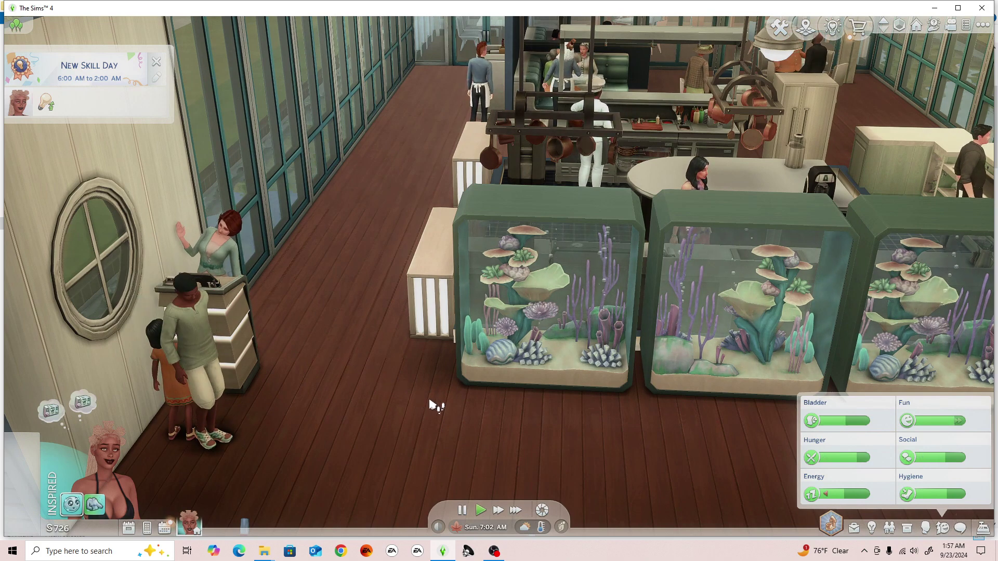
scroll(448, 408, down, 2)
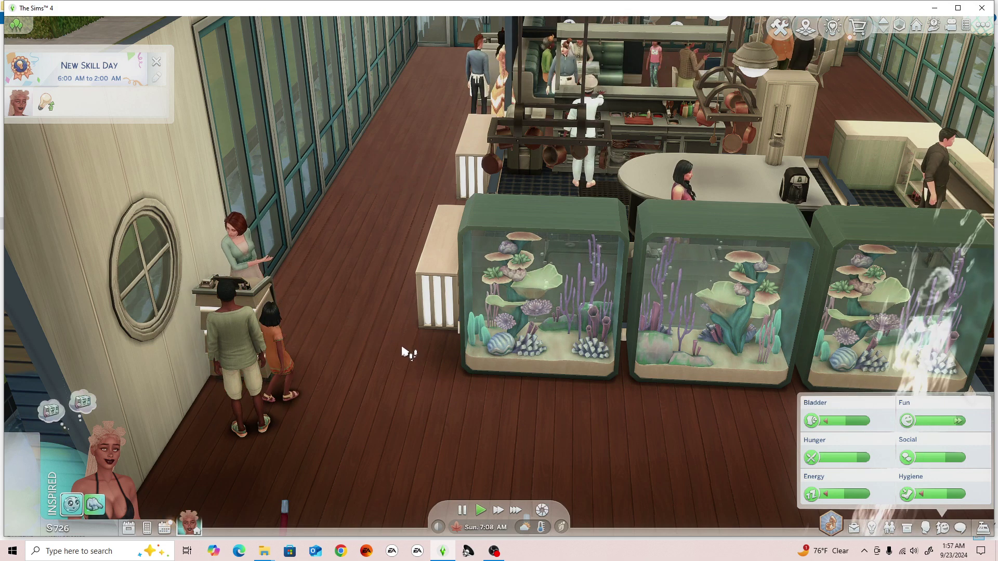
scroll(406, 353, down, 2)
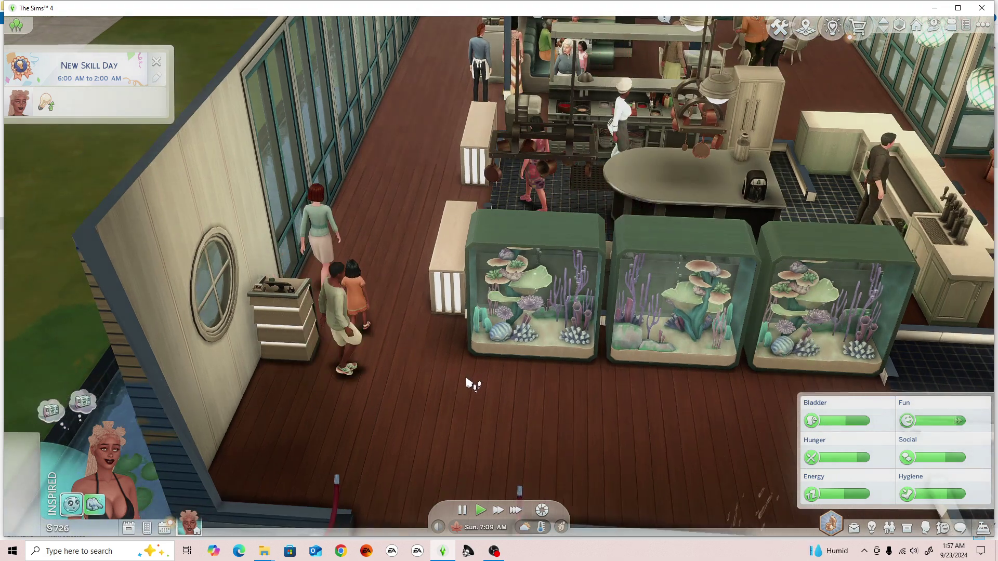
scroll(468, 387, up, 3)
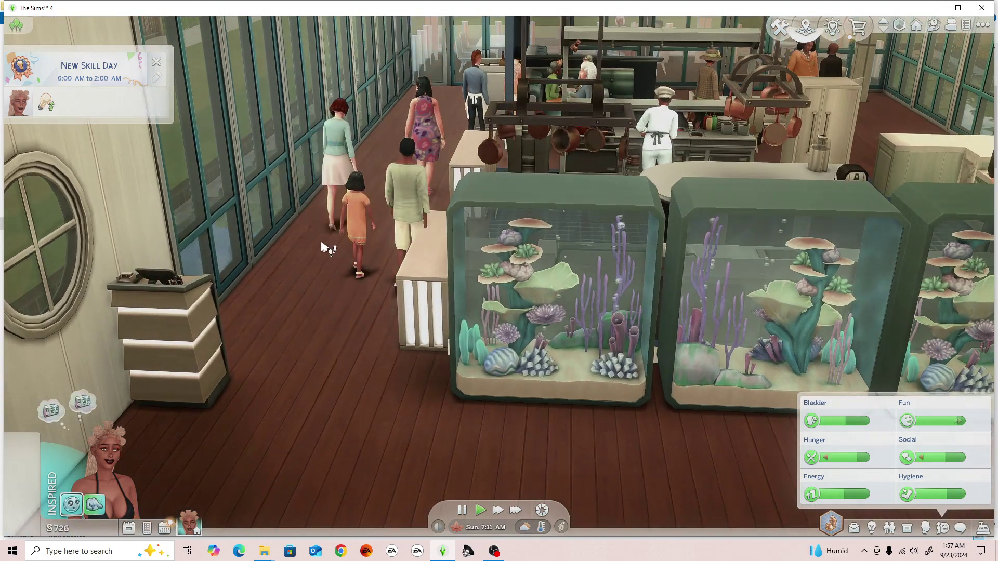
scroll(341, 265, up, 2)
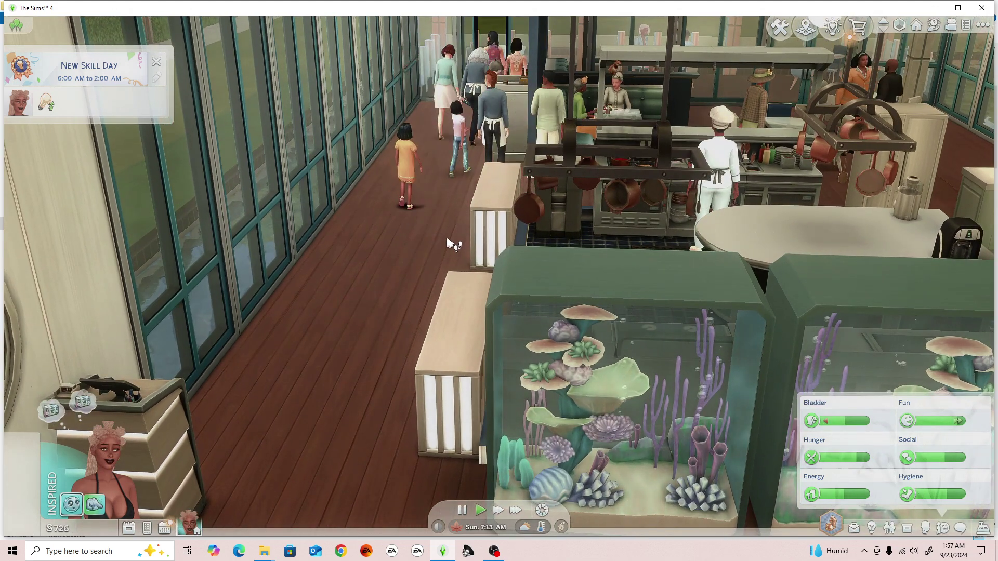
- Inspect the restaurant's kitchen, the chef's station and the dining booths behind it from several angles
key(e)
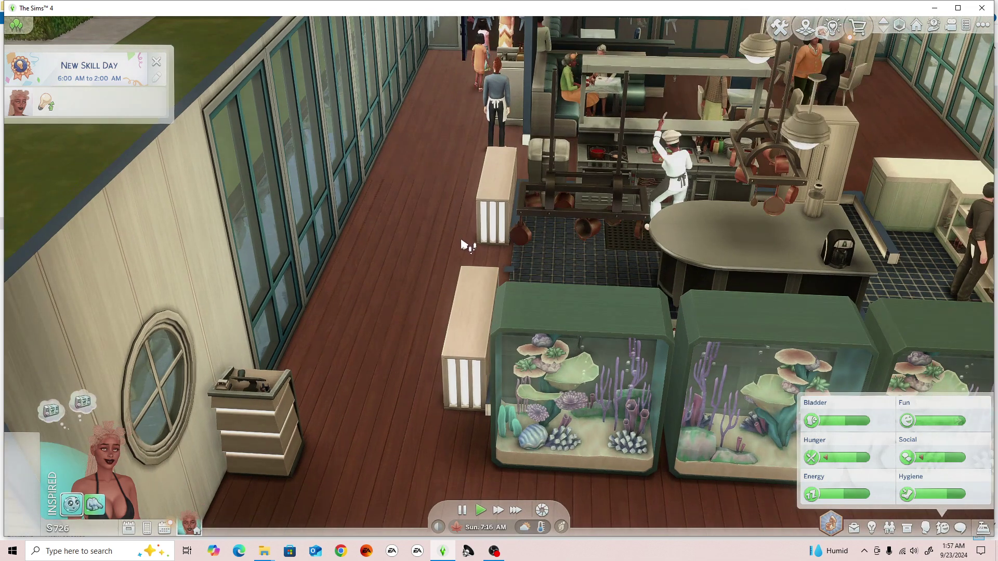
scroll(460, 242, up, 2)
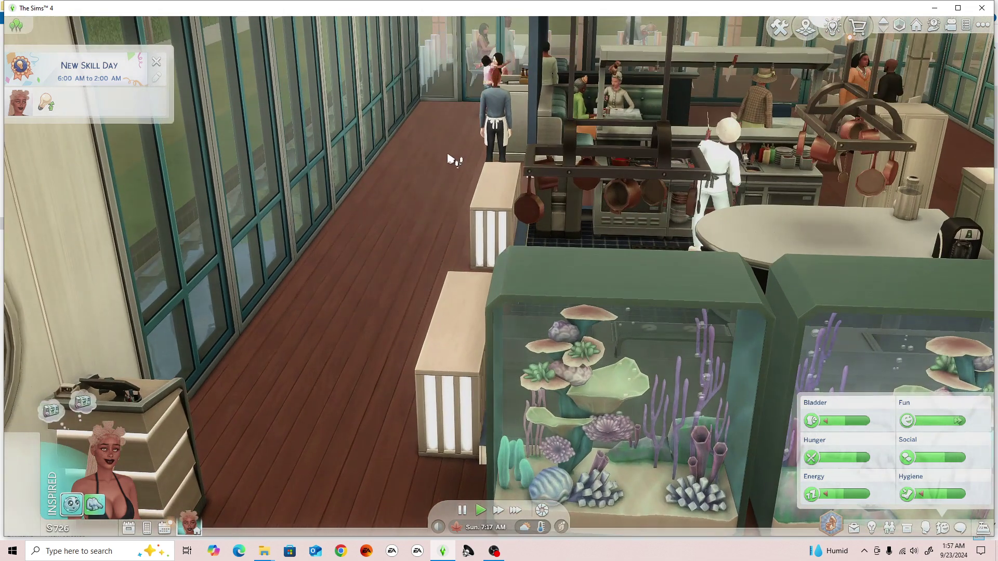
scroll(461, 172, up, 3)
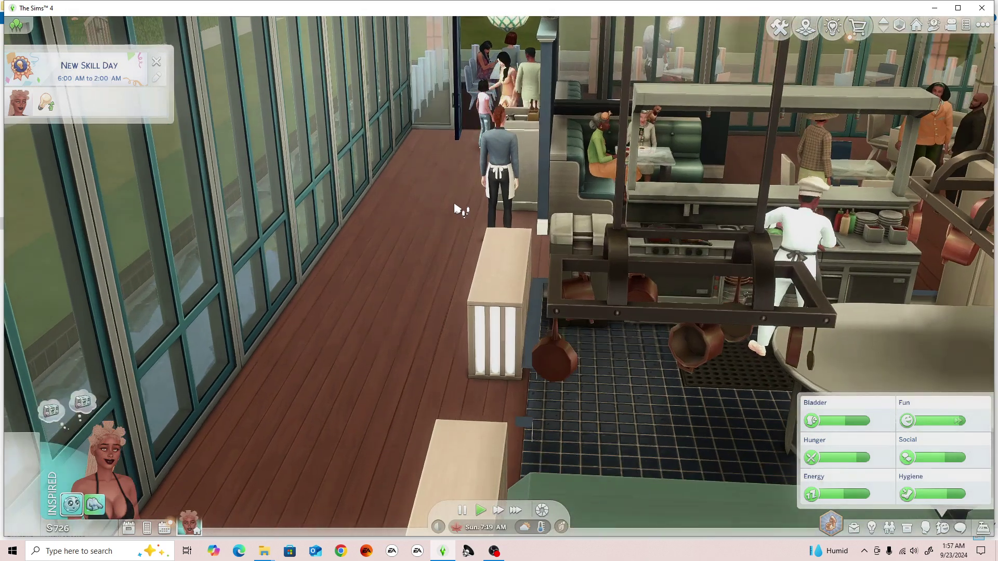
scroll(475, 223, up, 1)
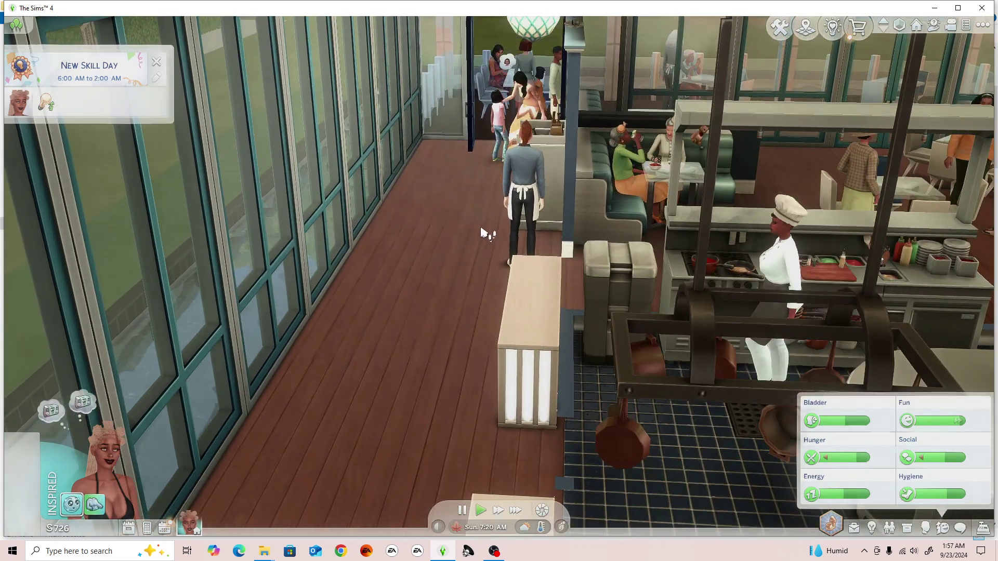
drag(530, 460, 294, 414)
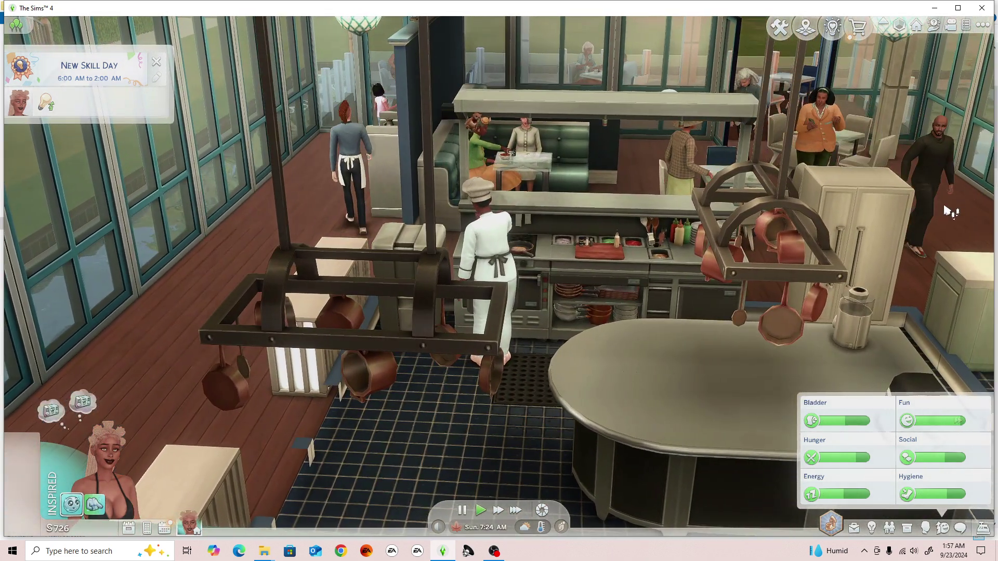
drag(944, 209, 858, 213)
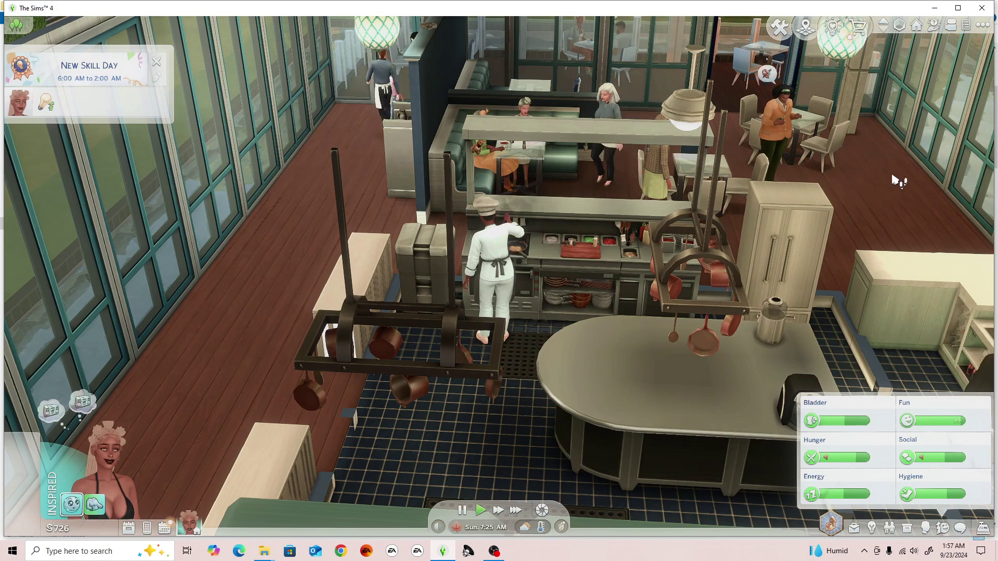
scroll(900, 183, down, 2)
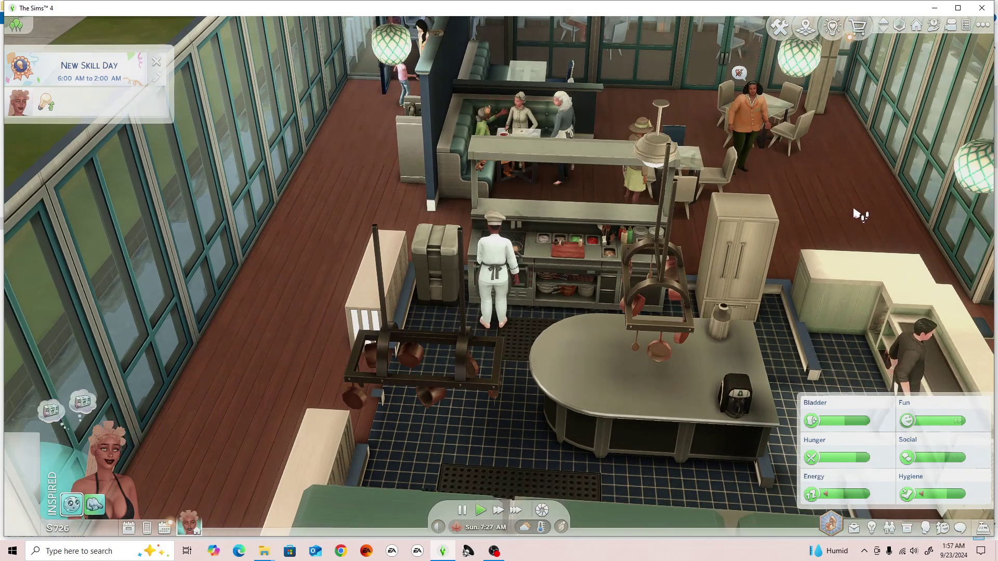
scroll(860, 213, up, 2)
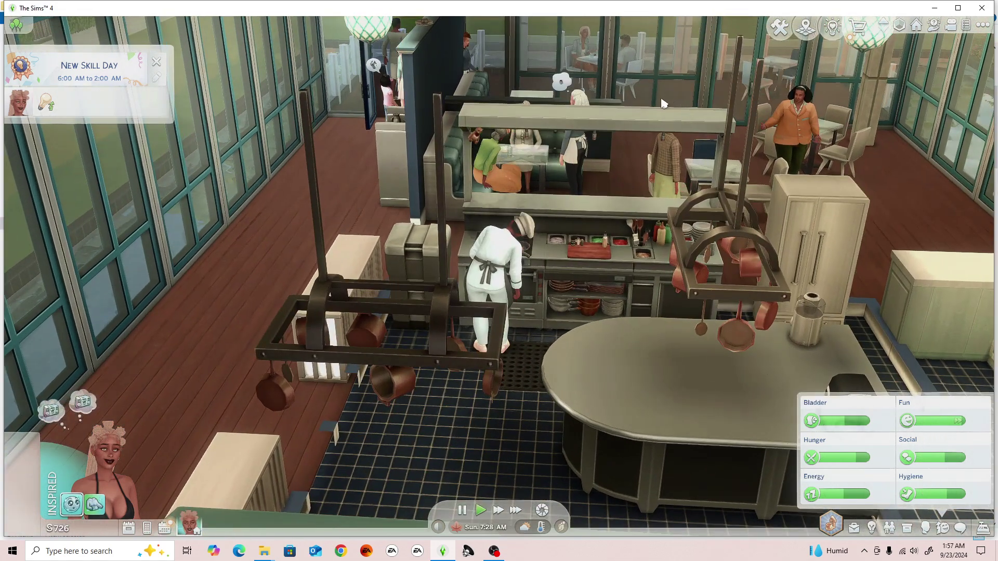
key(q)
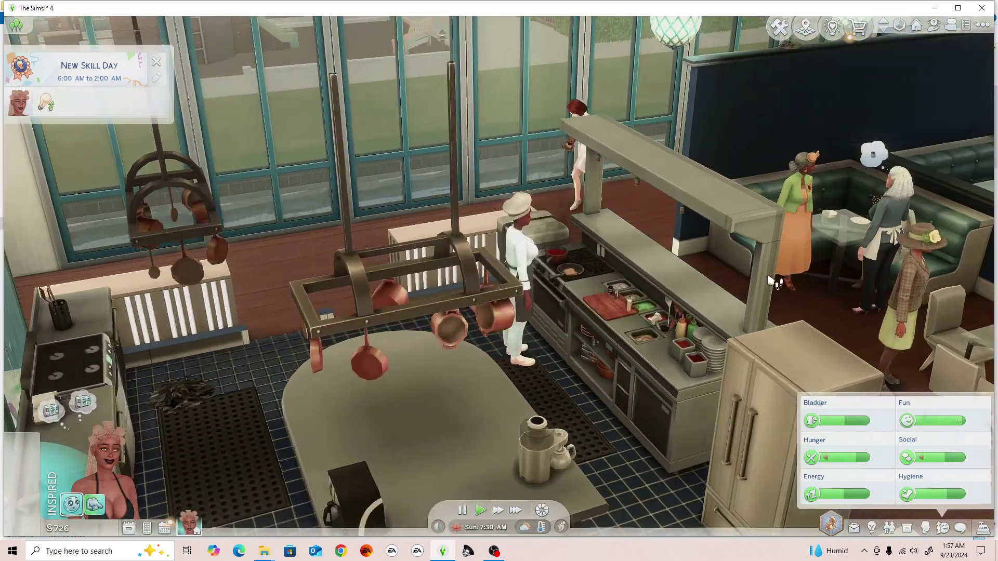
drag(772, 280, 512, 246)
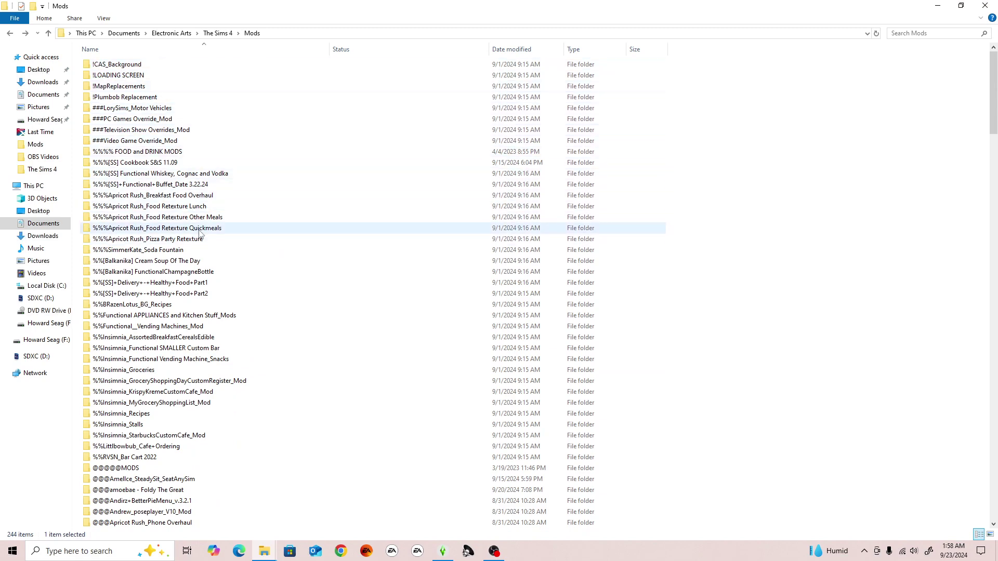
- Look through the list of mod folders in The Sims 4 Mods directory in File Explorer, ending at its first entries
scroll(219, 244, down, 3)
scroll(232, 254, down, 3)
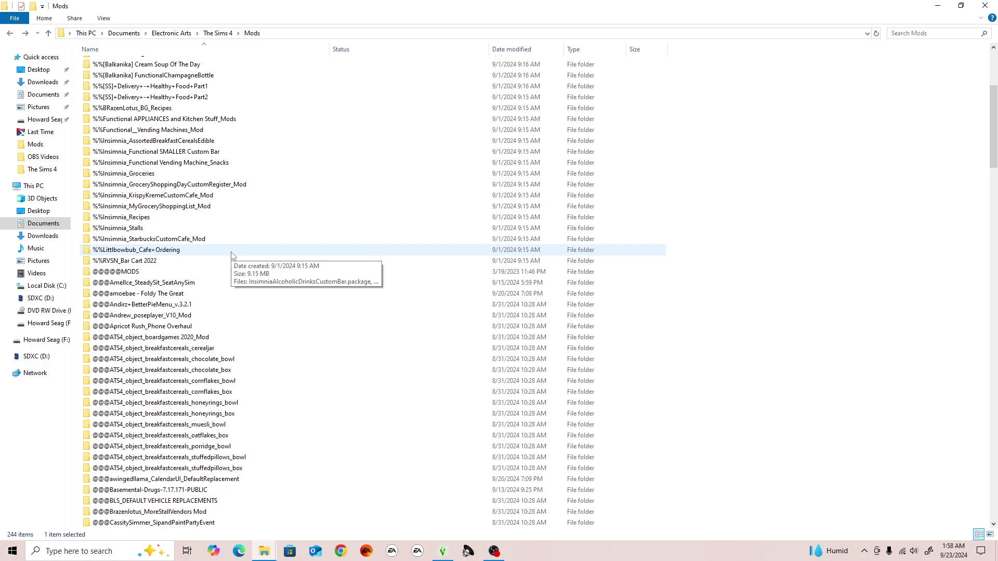
scroll(232, 254, down, 9)
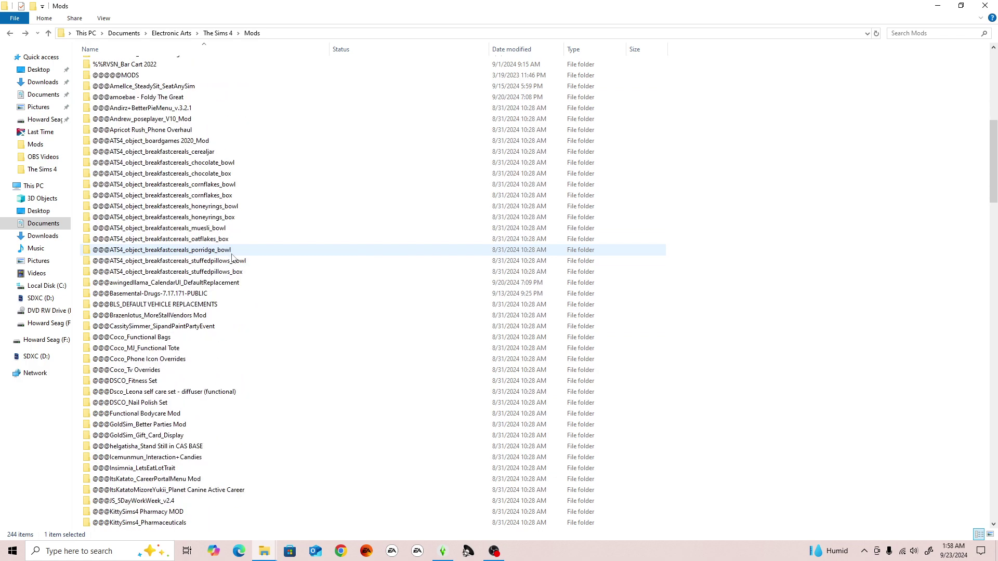
scroll(232, 256, up, 18)
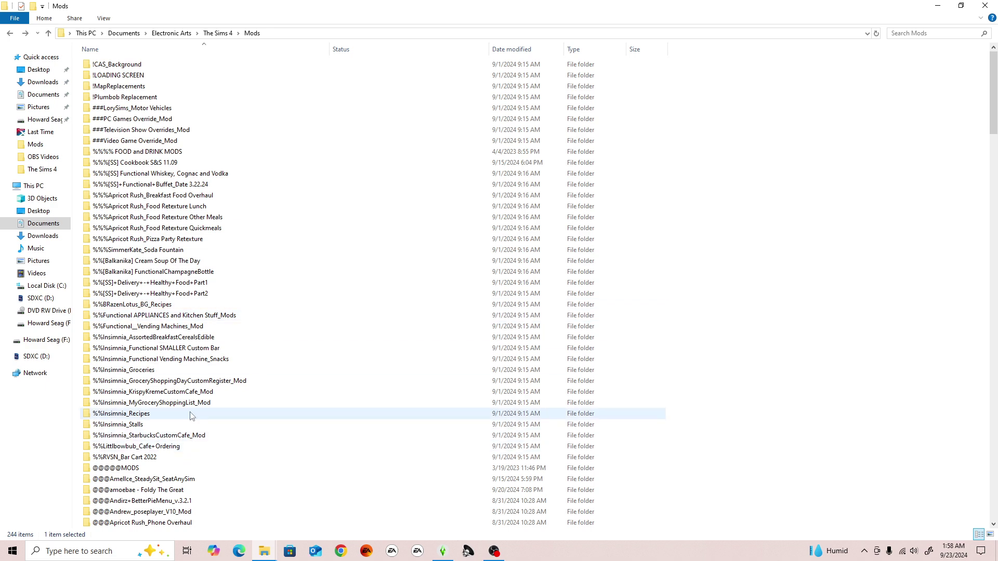
scroll(193, 426, down, 3)
scroll(195, 434, up, 3)
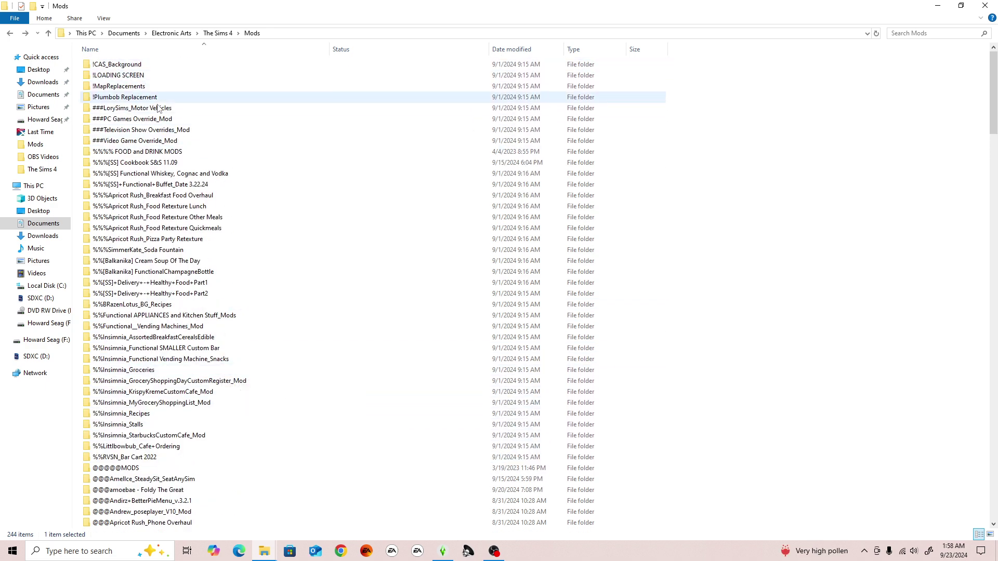
scroll(193, 281, down, 3)
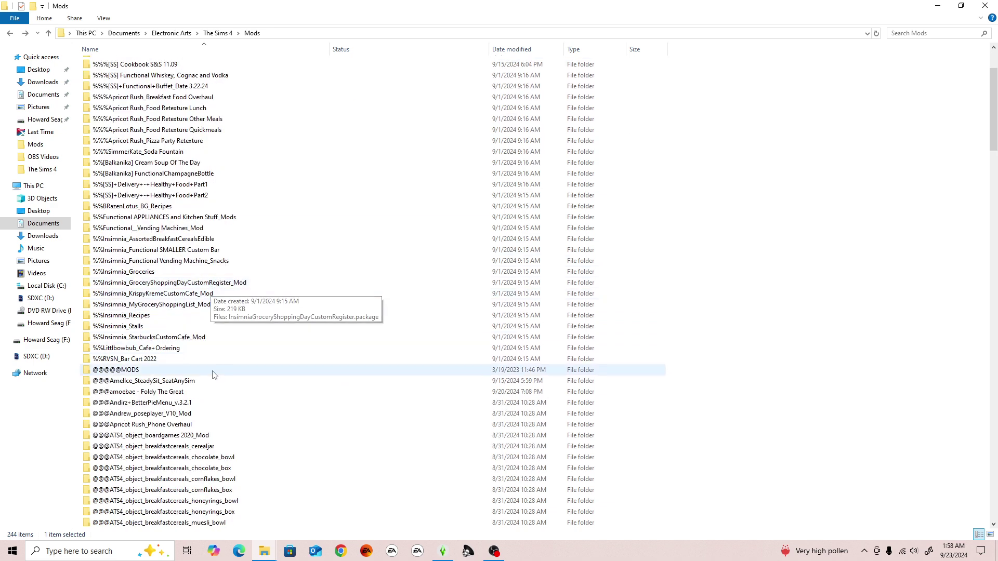
scroll(162, 431, down, 2)
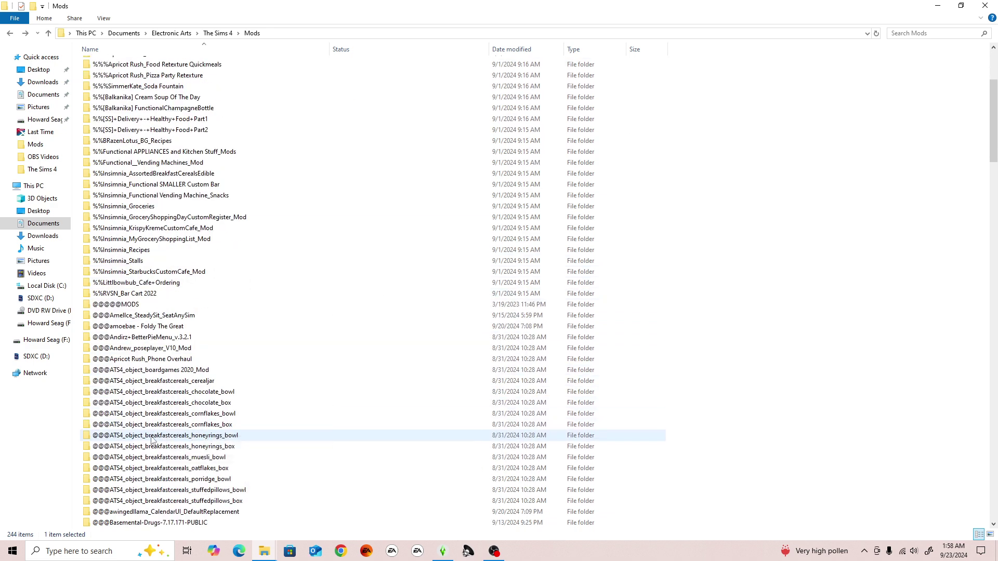
scroll(151, 400, up, 5)
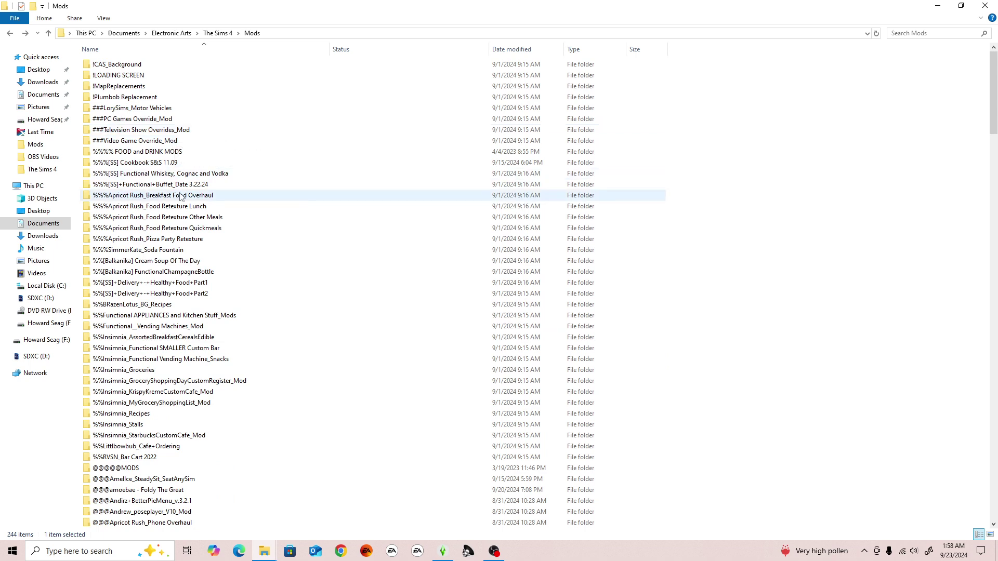
scroll(190, 333, down, 2)
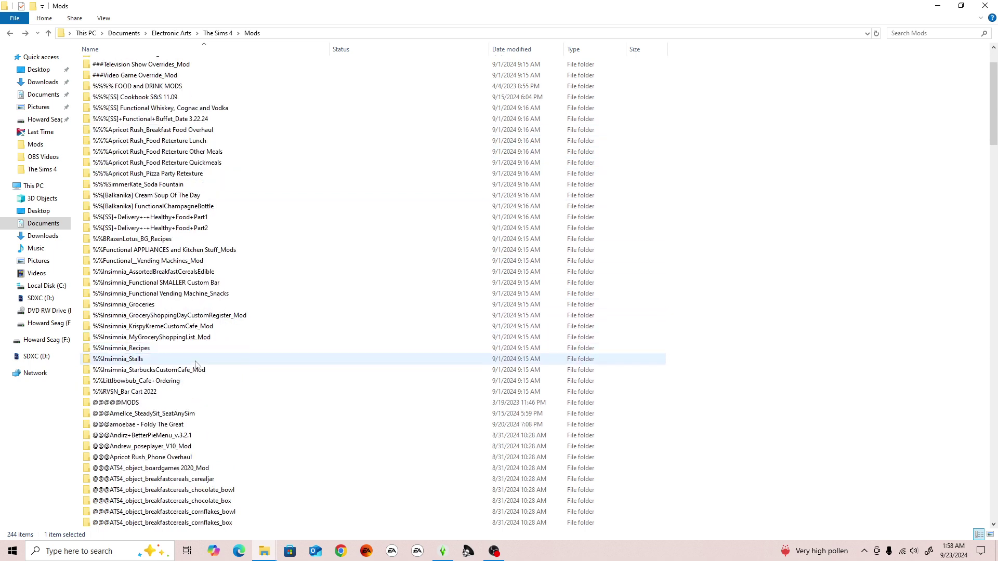
scroll(218, 338, down, 1)
scroll(276, 389, up, 3)
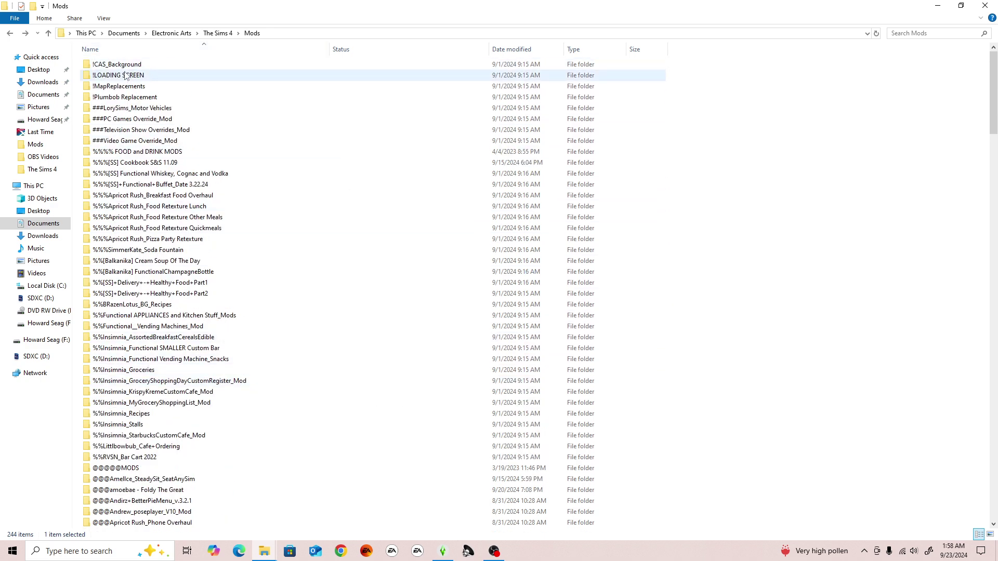
- View the contents of the !CAS_Background mod folder, return to Mods and open the !LOADING SCREEN folder
mouse_move(133, 78)
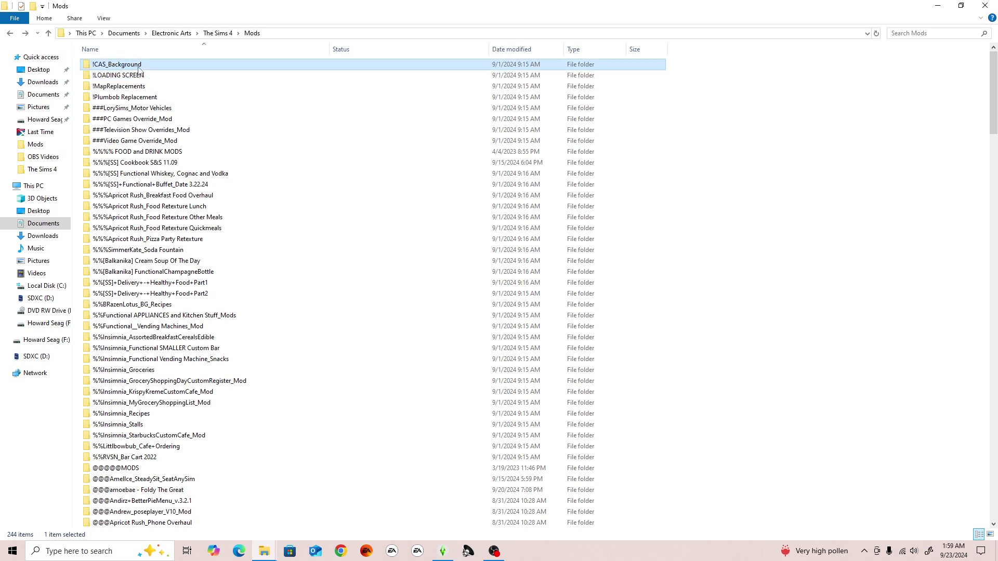
double_click(187, 62)
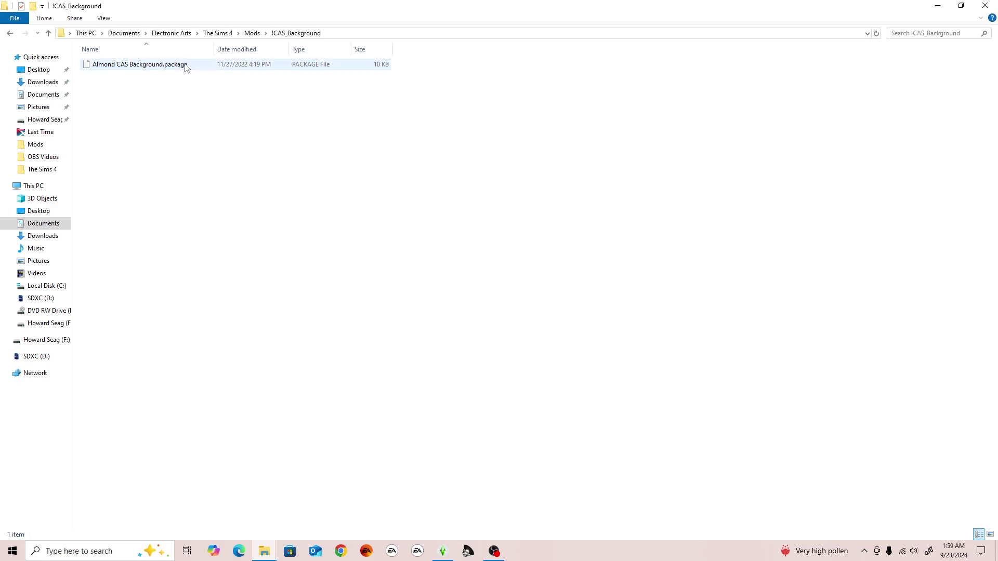
key(alt+Left)
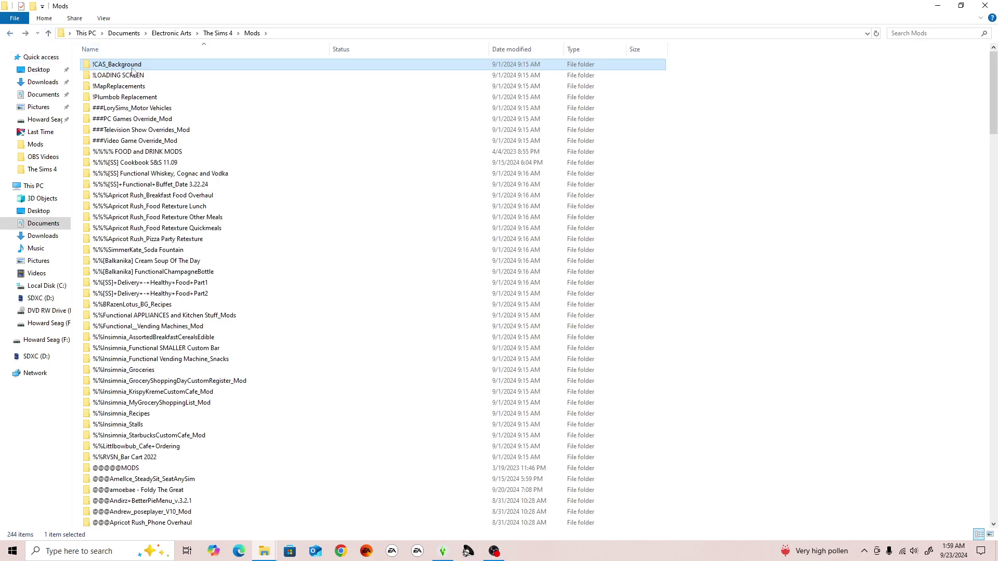
double_click(135, 77)
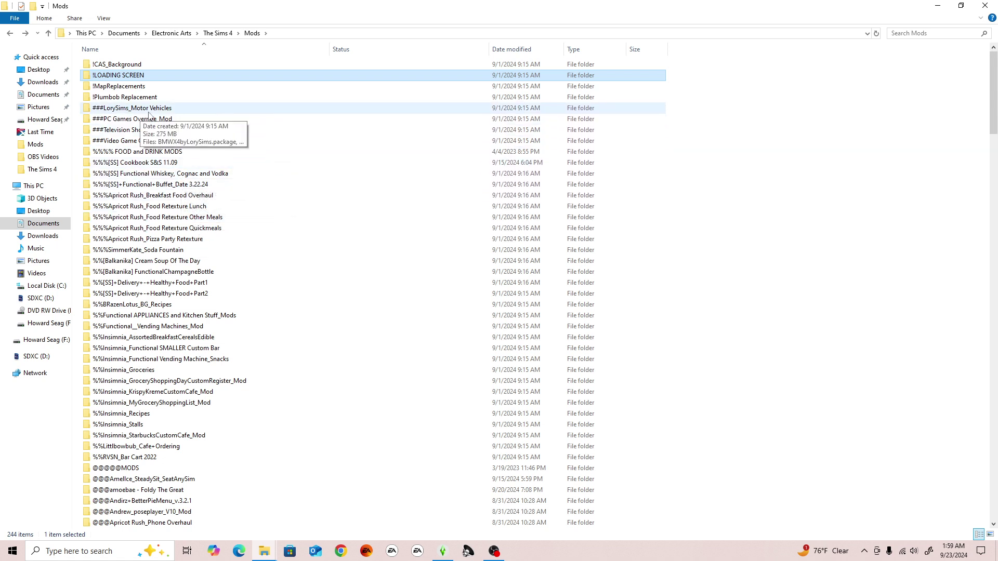
- Review the car package files in the ###LorySims_Motor Vehicles folder and return to the Mods folder
double_click(132, 107)
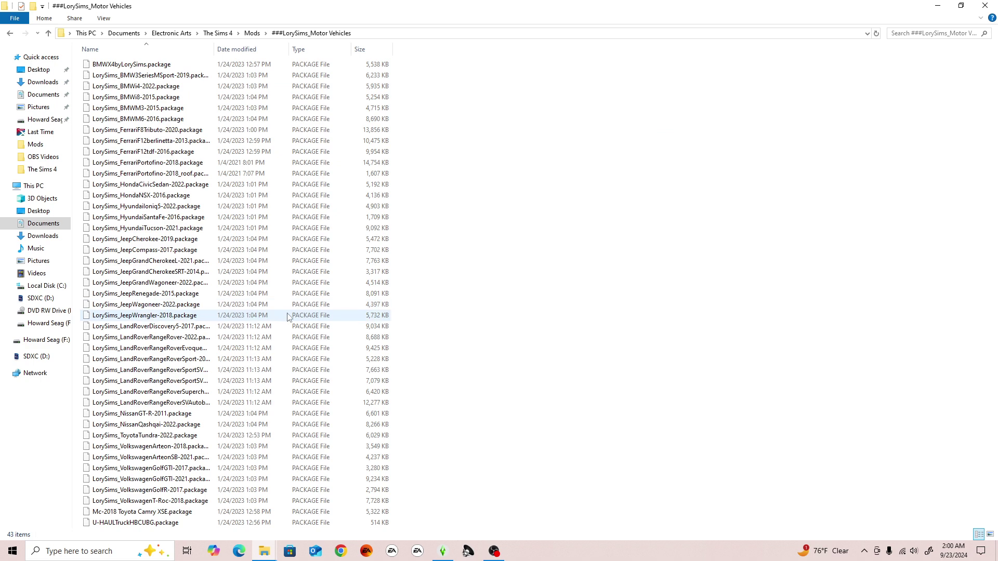
click(9, 34)
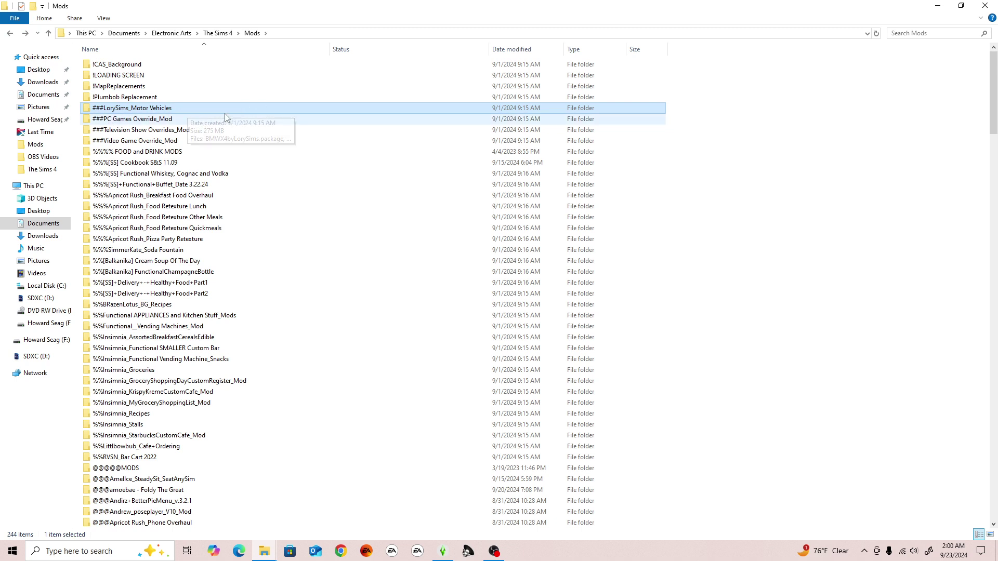
double_click(118, 109)
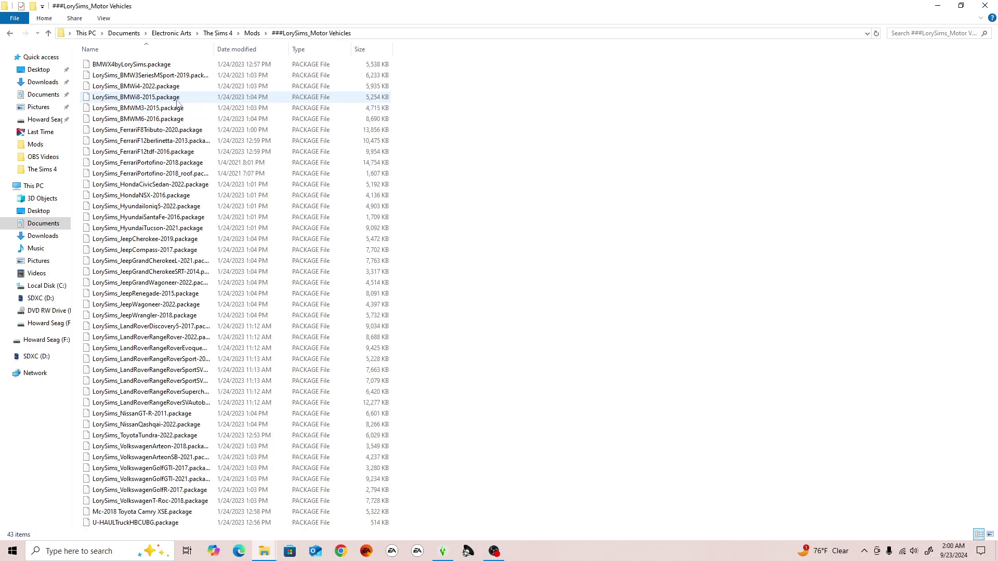
click(49, 33)
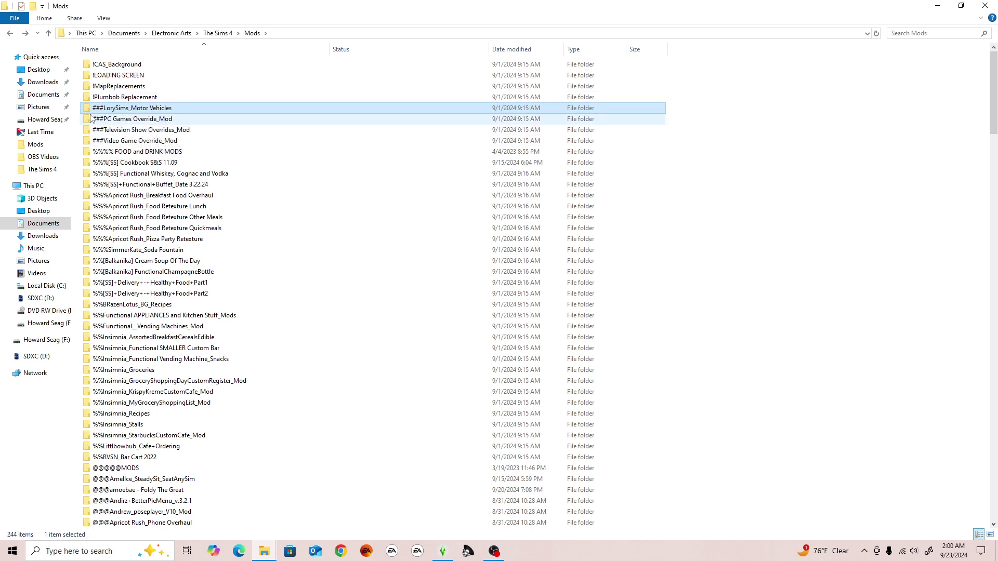
- View the package files in the ###PC Games Override_Mod folder and return to the Mods folder
click(152, 122)
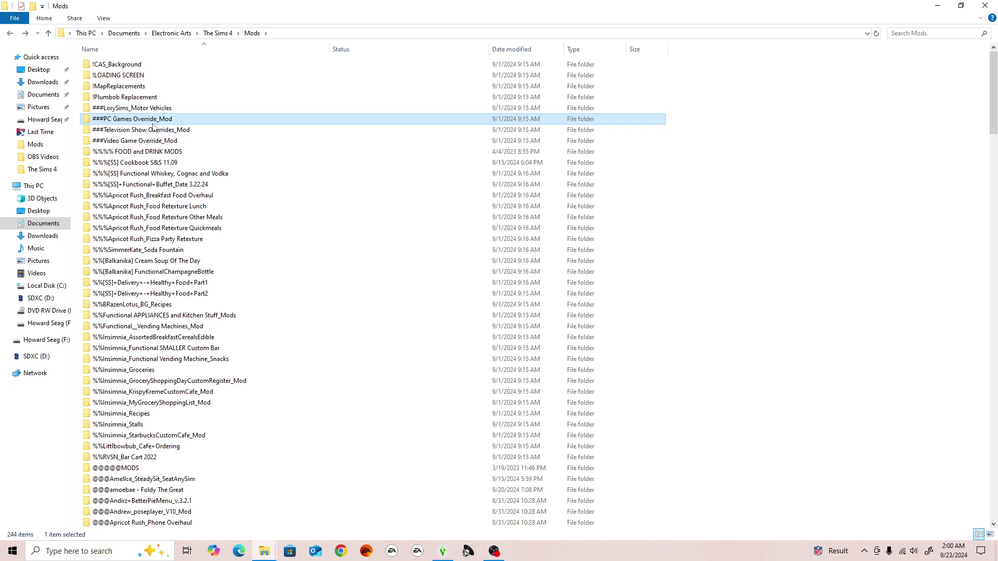
double_click(154, 122)
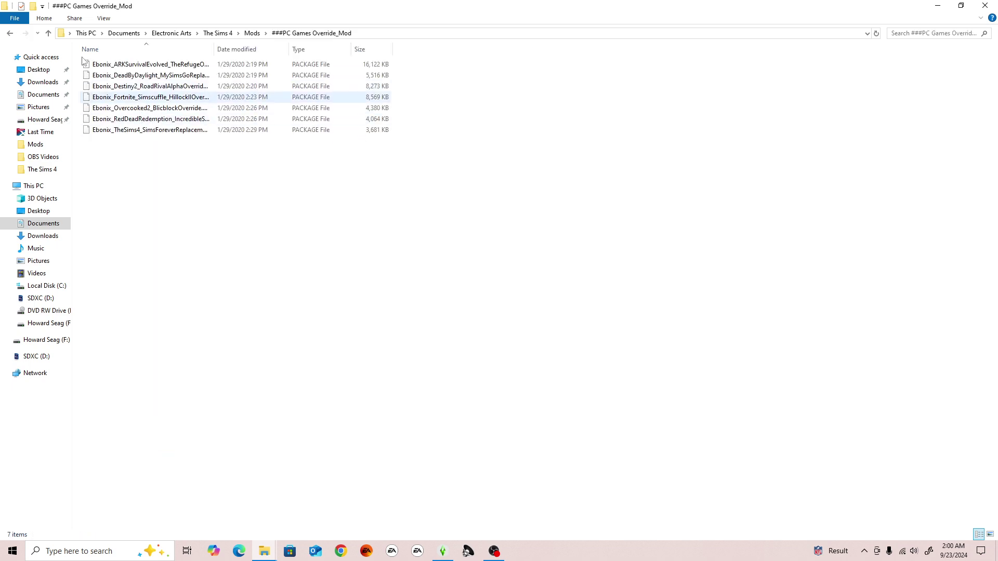
click(10, 33)
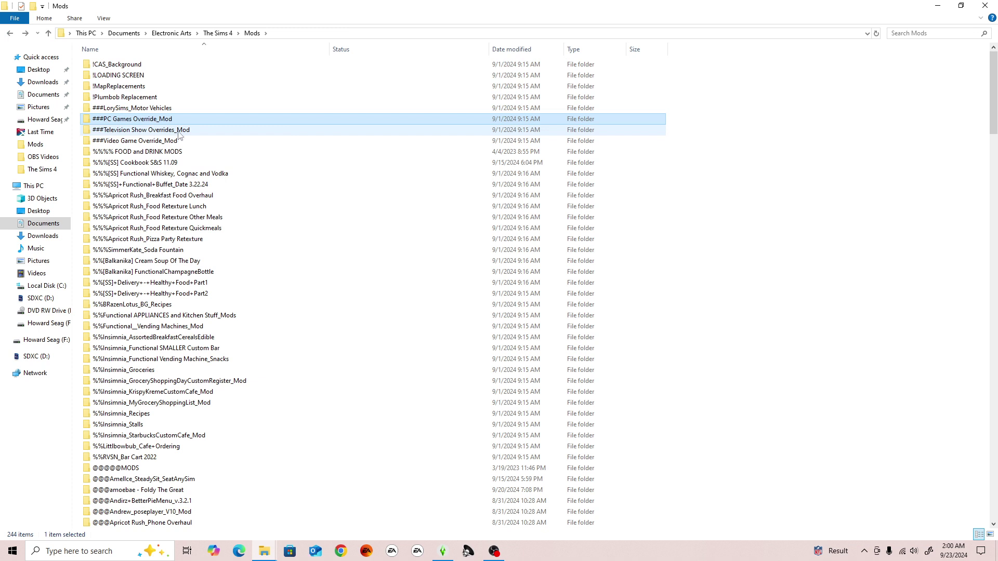
- View the contents of ###Video Game Override_Mod, revisit the ###PC Games Override_Mod folder, and return to Mods
double_click(159, 144)
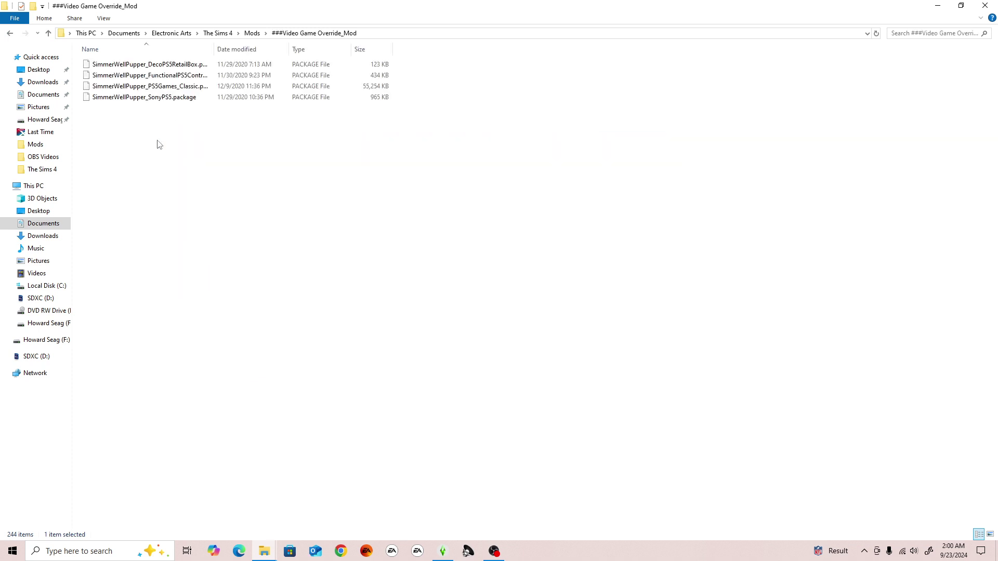
click(12, 34)
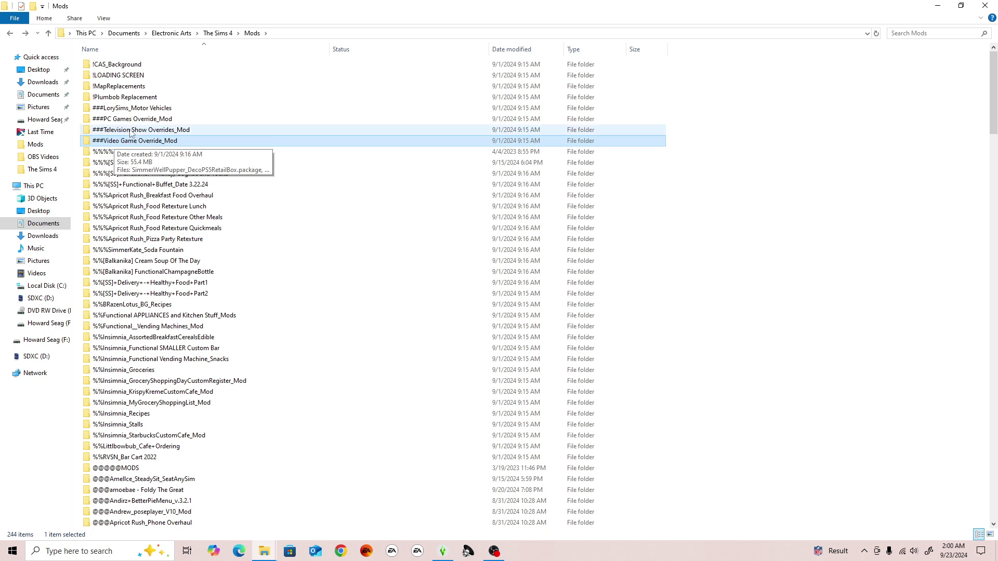
double_click(130, 121)
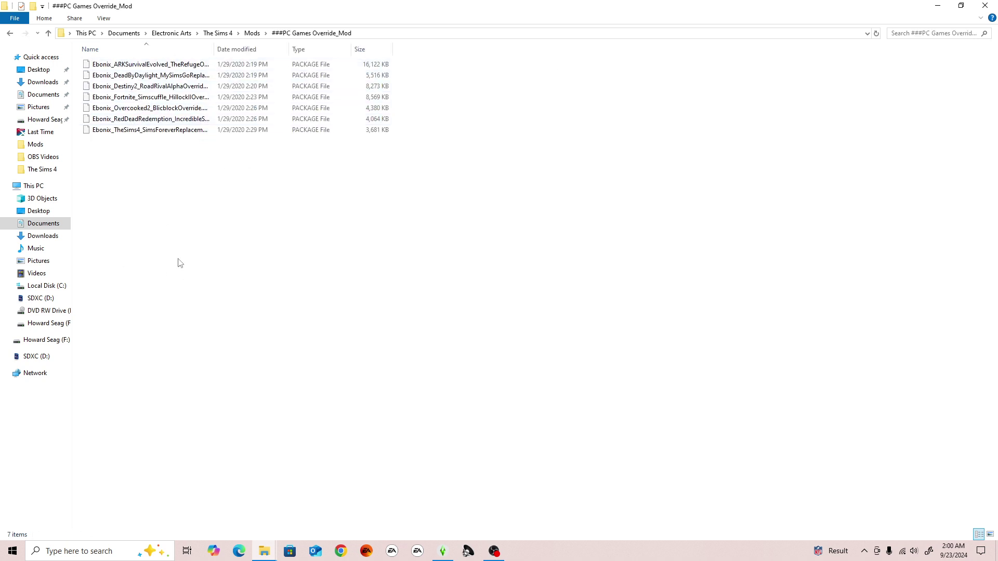
click(10, 33)
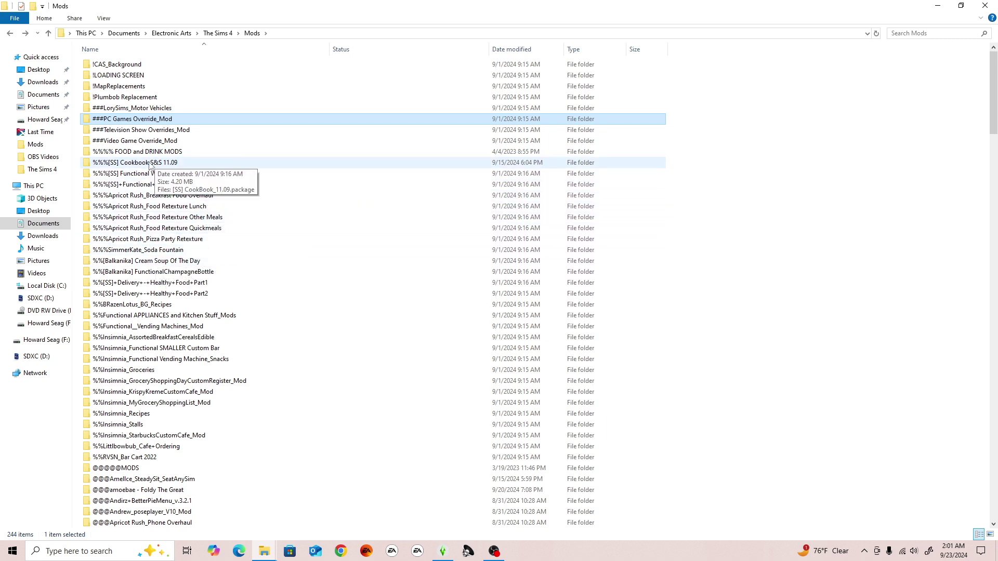
- Check the package file inside the %%%[SS] Cookbook S&S 11.09 folder twice, returning to Mods each time
double_click(150, 164)
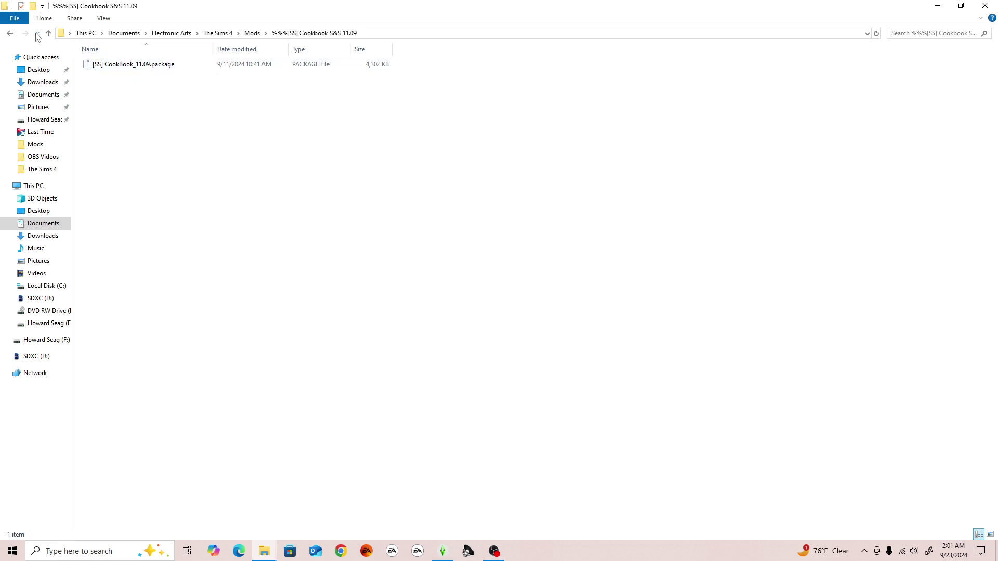
click(10, 34)
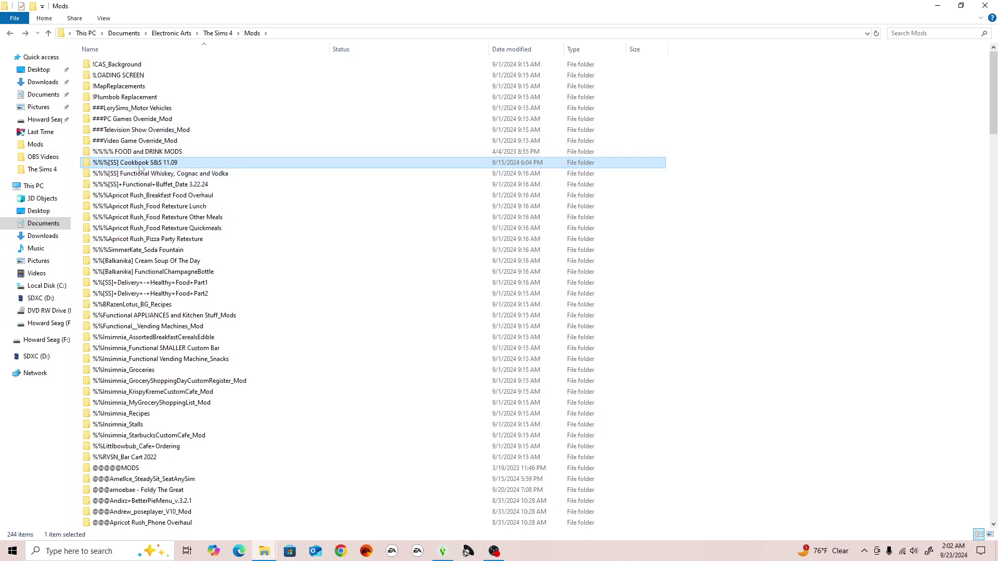
double_click(141, 165)
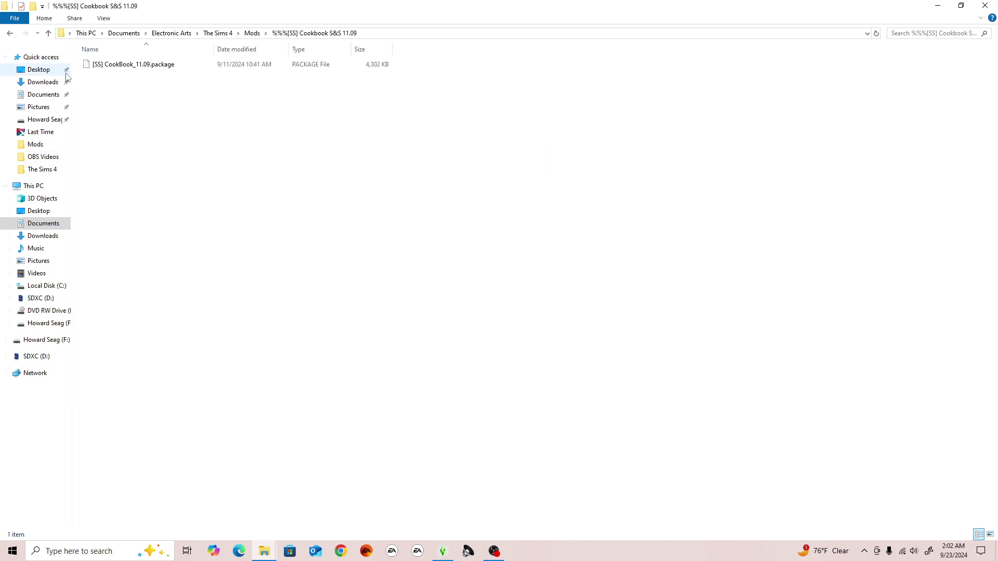
click(10, 34)
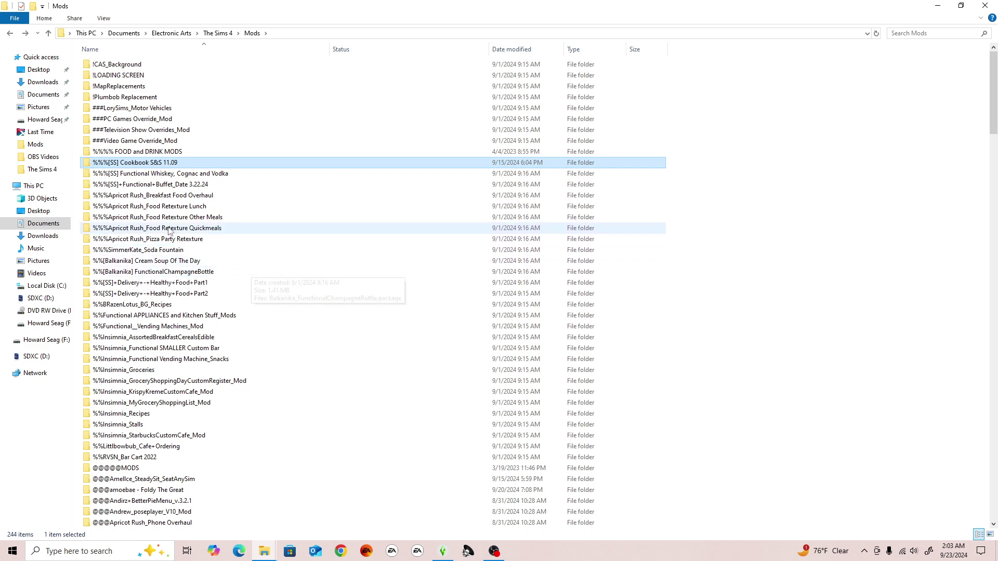
scroll(166, 234, down, 1)
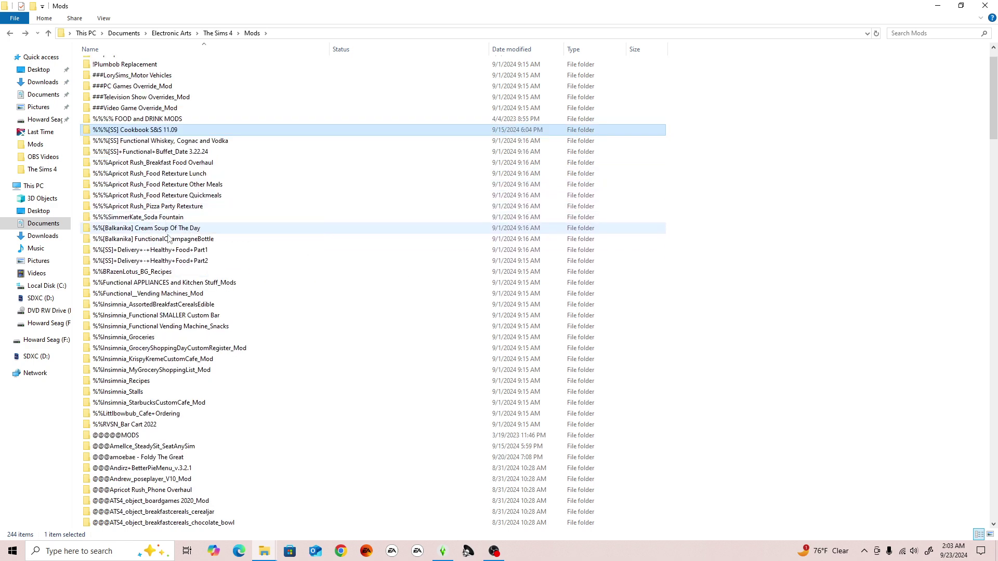
scroll(171, 251, down, 1)
scroll(170, 251, down, 1)
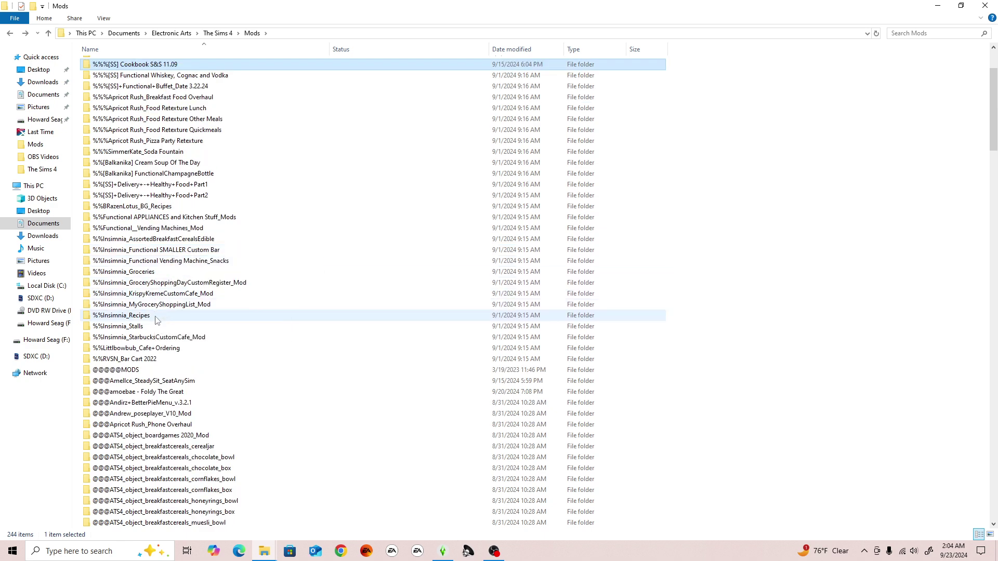
scroll(156, 320, down, 2)
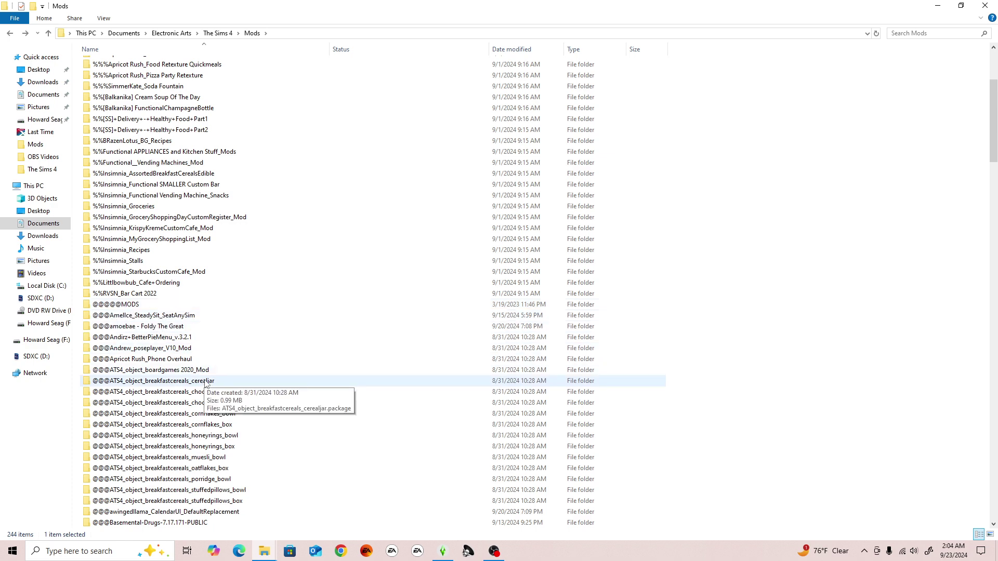
scroll(182, 397, down, 1)
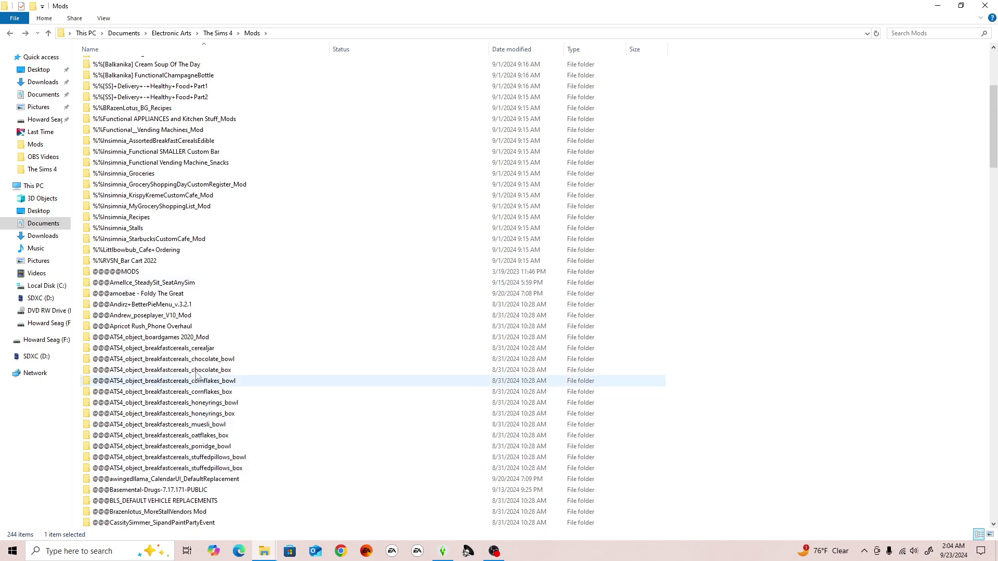
scroll(196, 387, down, 3)
scroll(198, 366, down, 3)
scroll(198, 365, down, 9)
scroll(198, 365, down, 3)
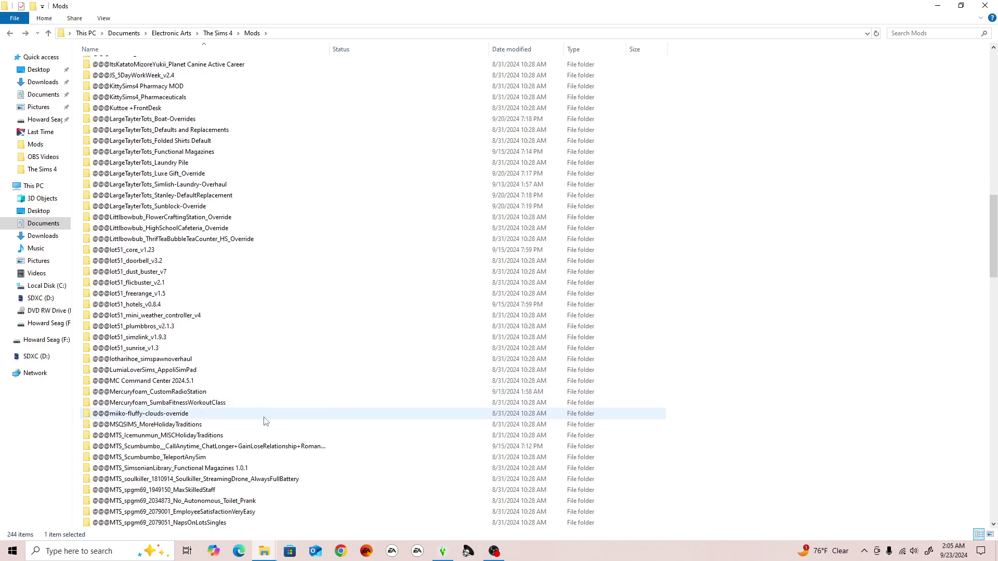
scroll(258, 435, up, 1)
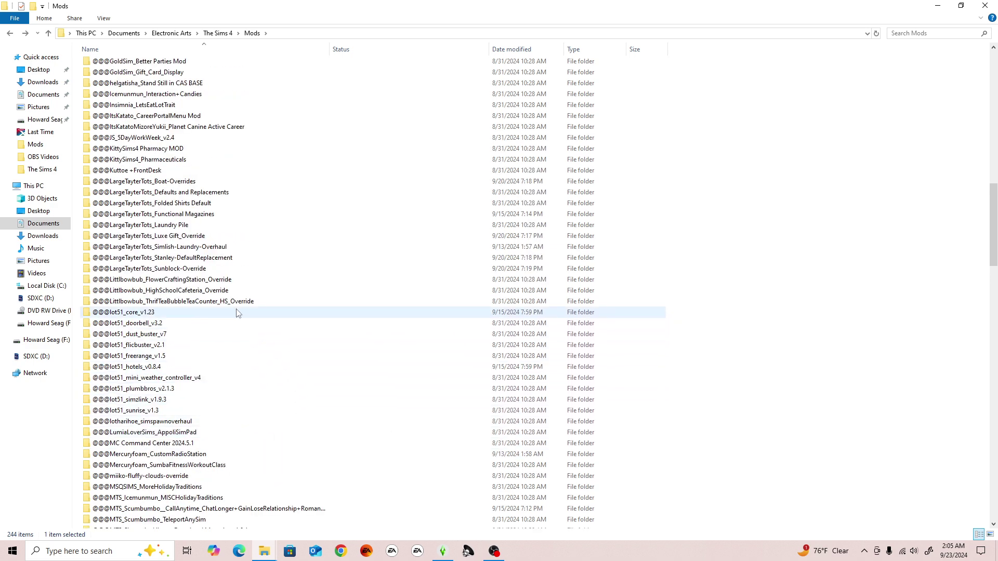
scroll(204, 385, down, 1)
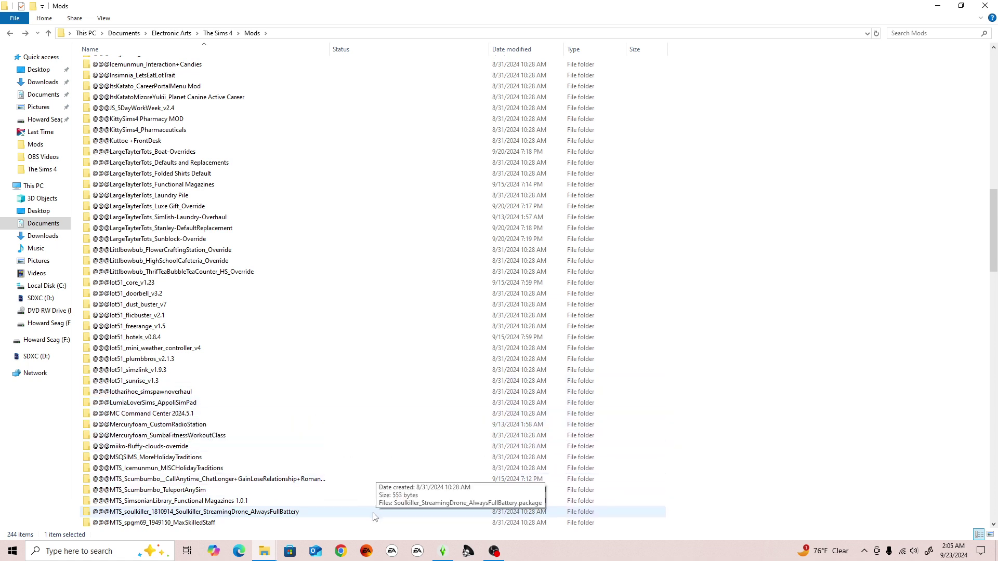
- Switch to Chrome, open the bookmarked MC Command Center website and review the public releases on its download page
click(348, 555)
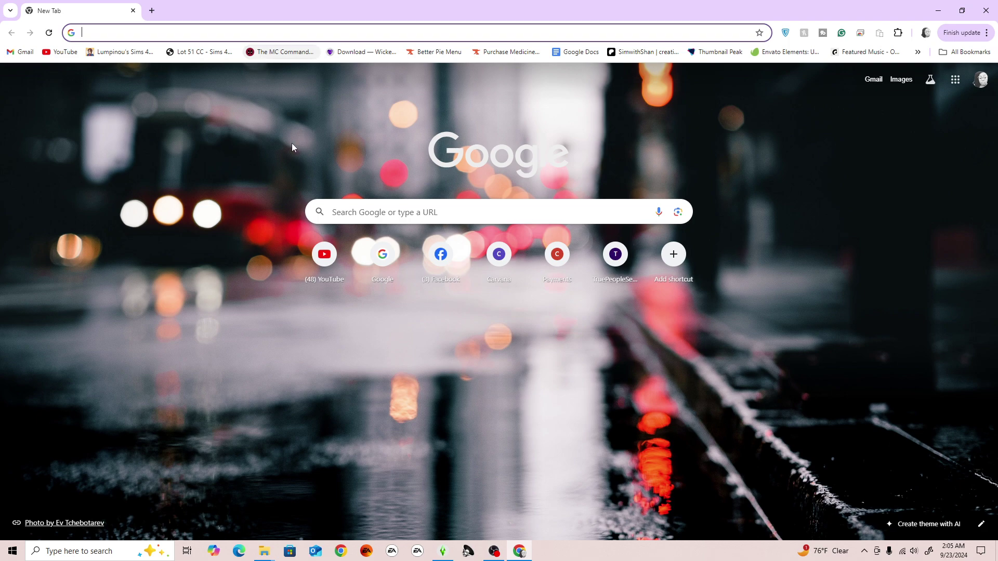
click(291, 52)
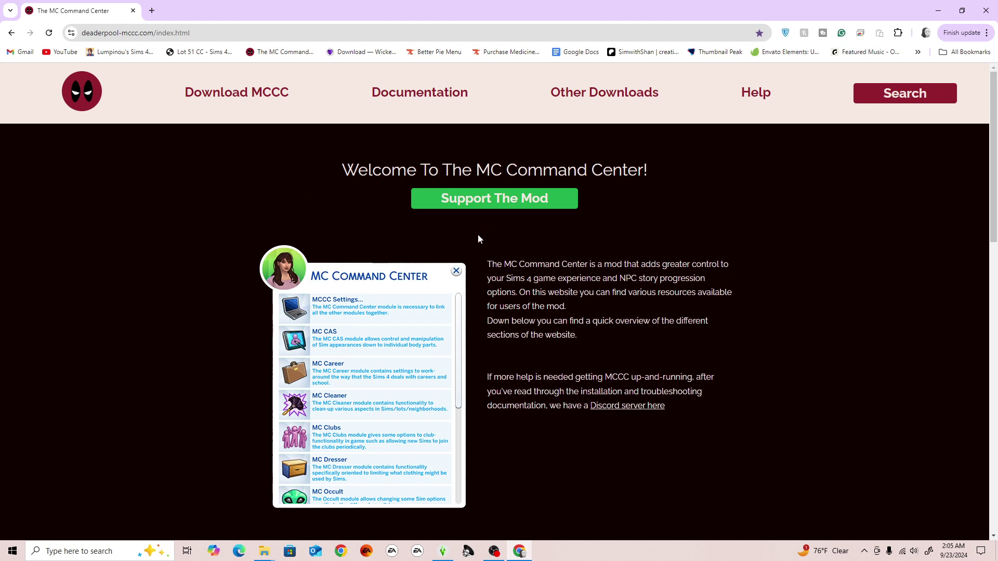
scroll(475, 260, down, 4)
scroll(368, 150, up, 4)
click(237, 93)
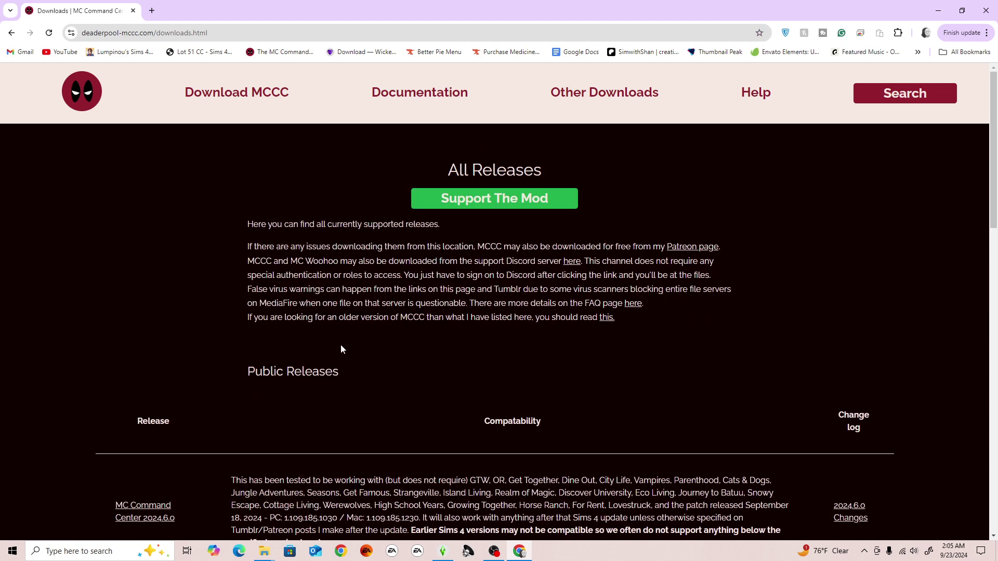
scroll(341, 343, down, 3)
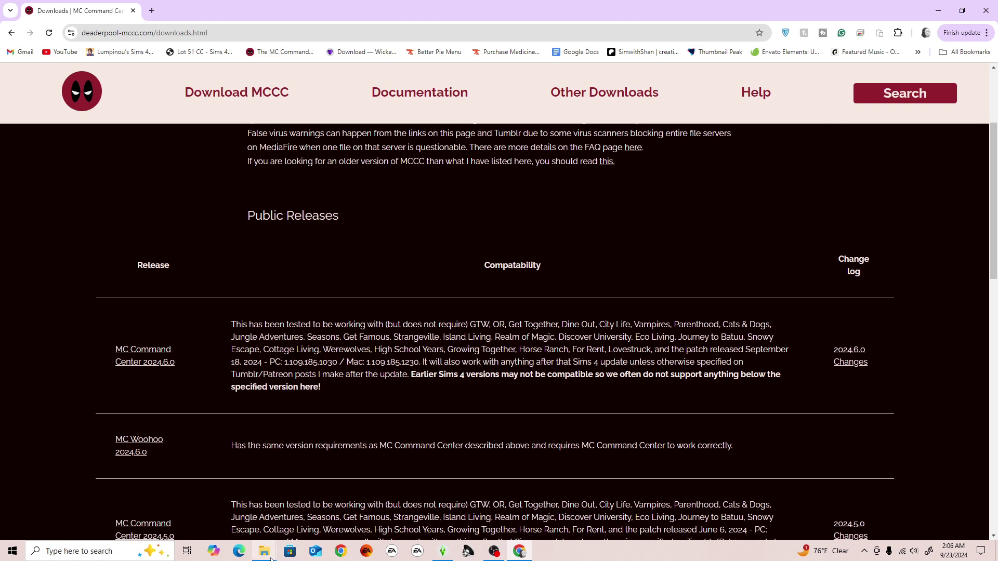
mouse_move(264, 552)
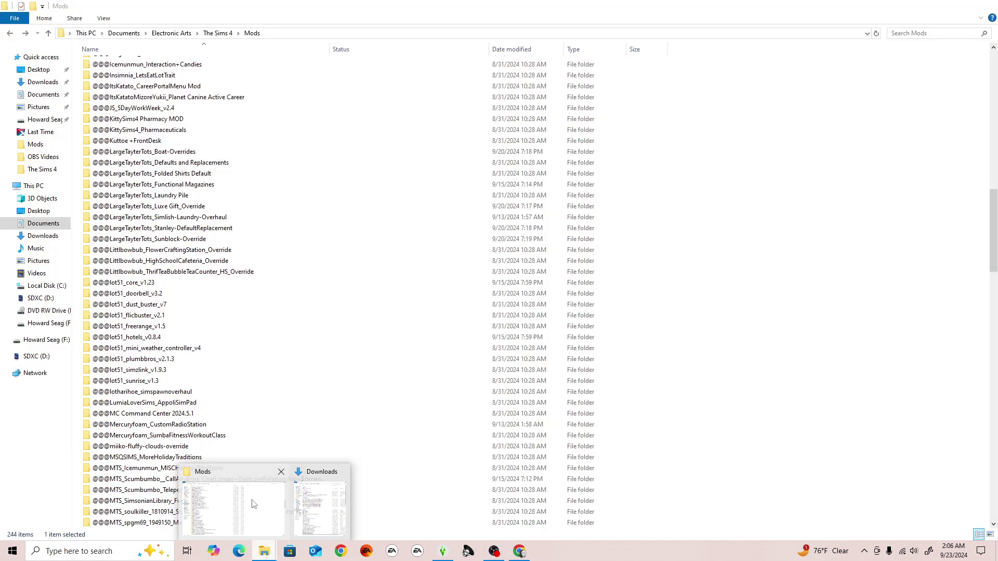
click(254, 504)
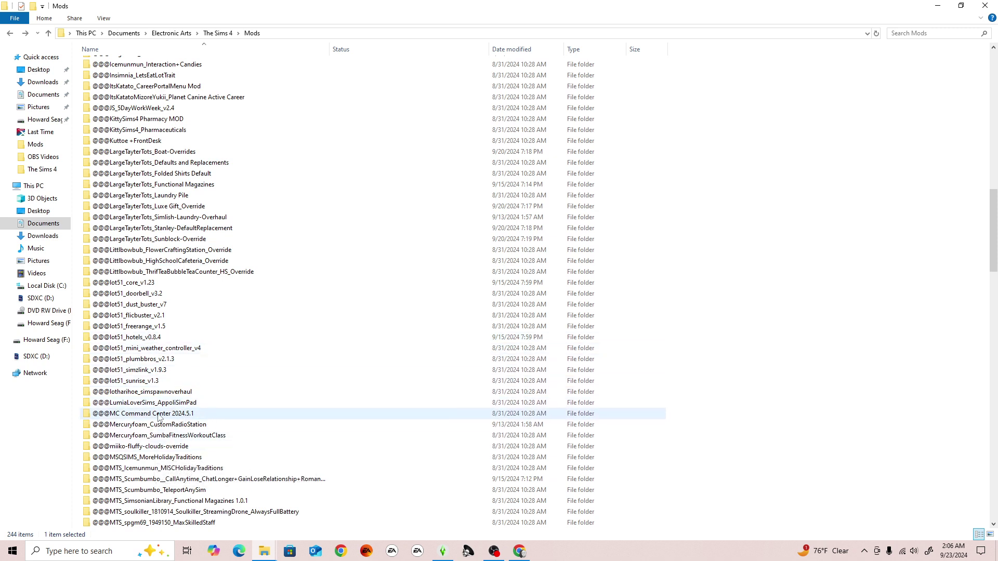
double_click(194, 414)
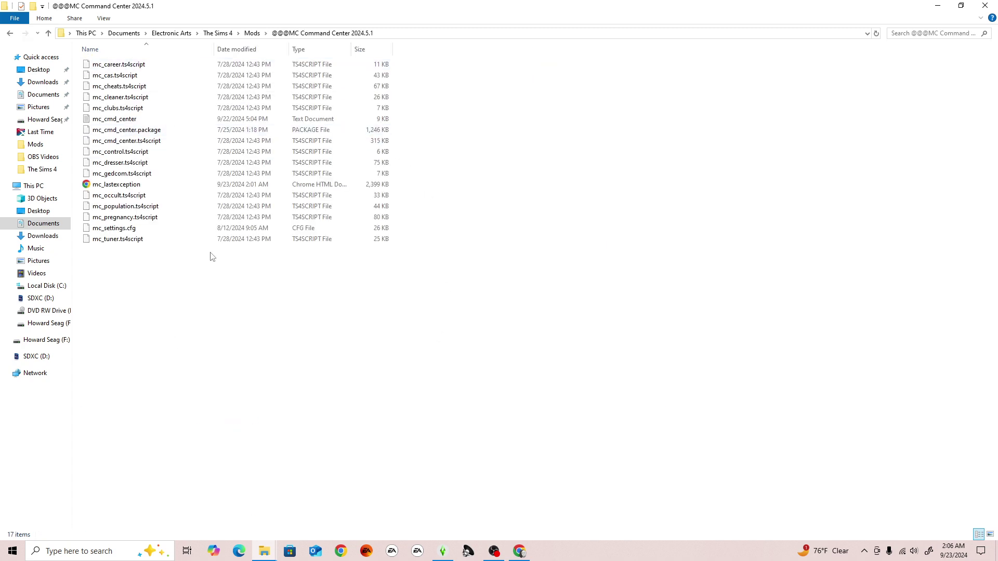
click(9, 33)
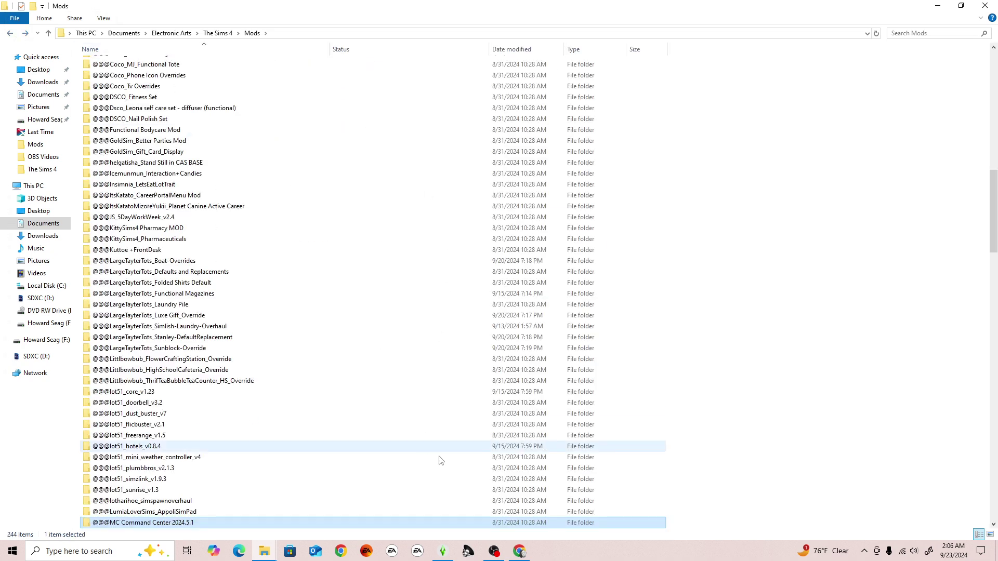
scroll(362, 361, down, 1)
scroll(362, 361, down, 3)
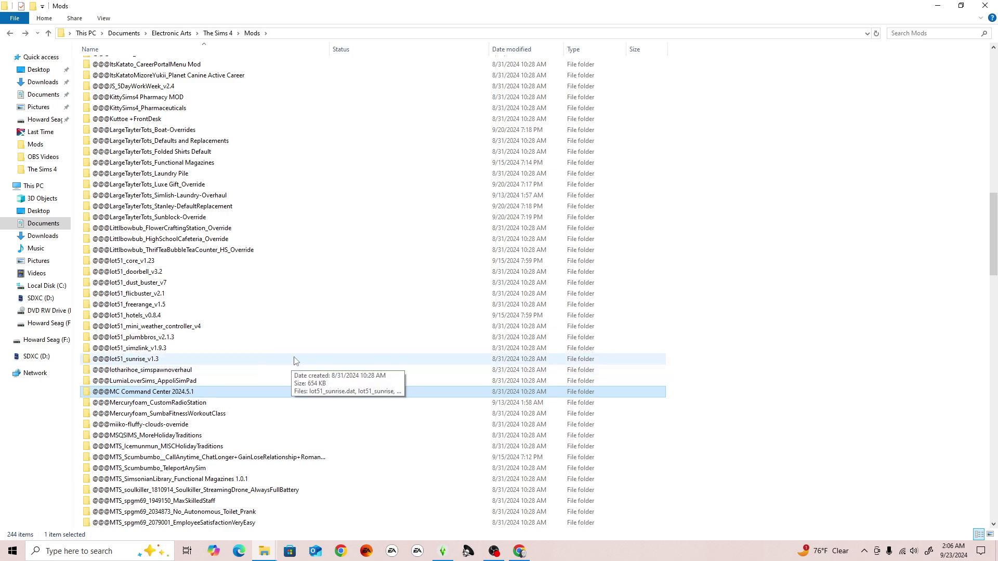
scroll(290, 364, up, 11)
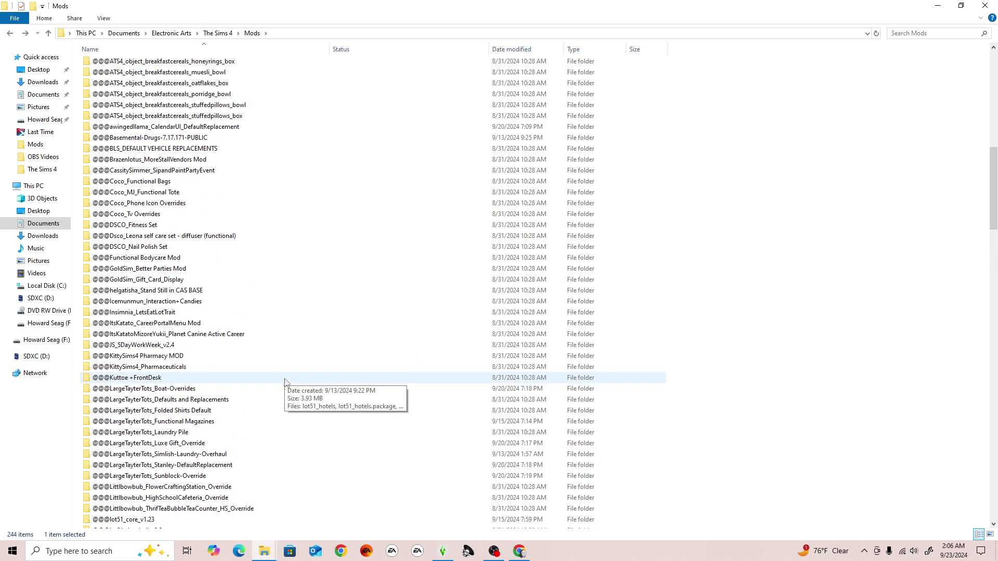
scroll(275, 304, up, 3)
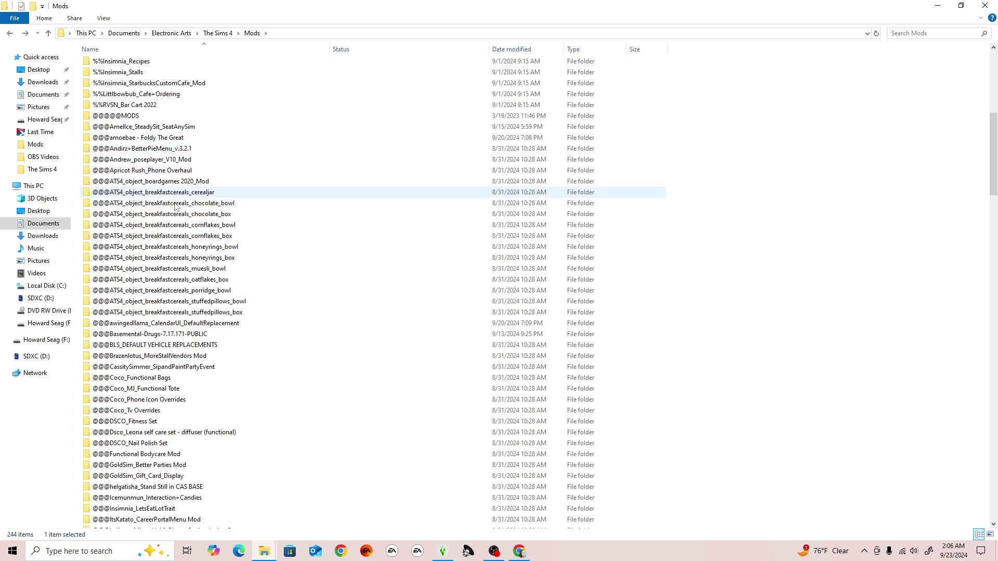
scroll(187, 213, down, 5)
scroll(182, 234, down, 10)
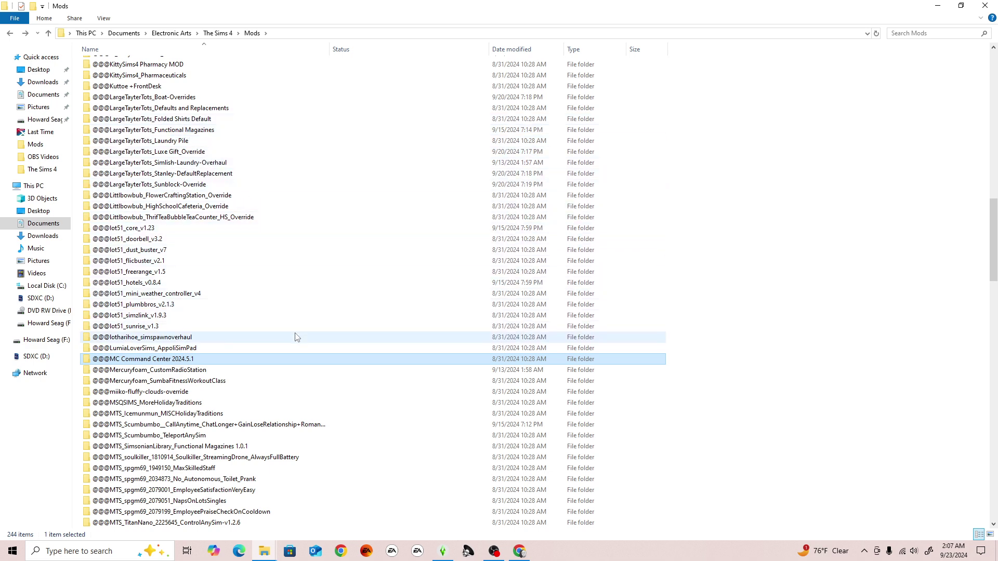
scroll(296, 336, up, 2)
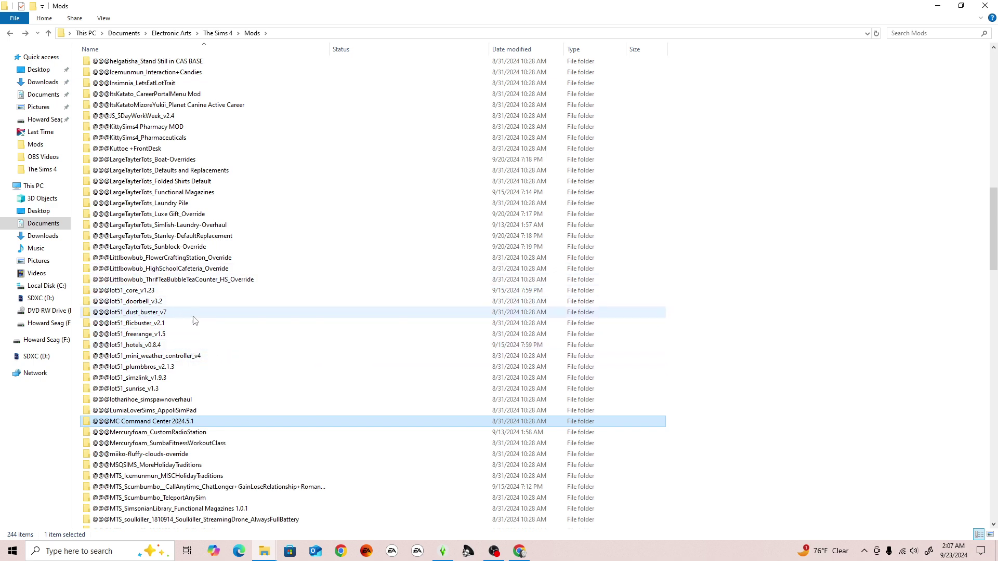
scroll(194, 359, down, 1)
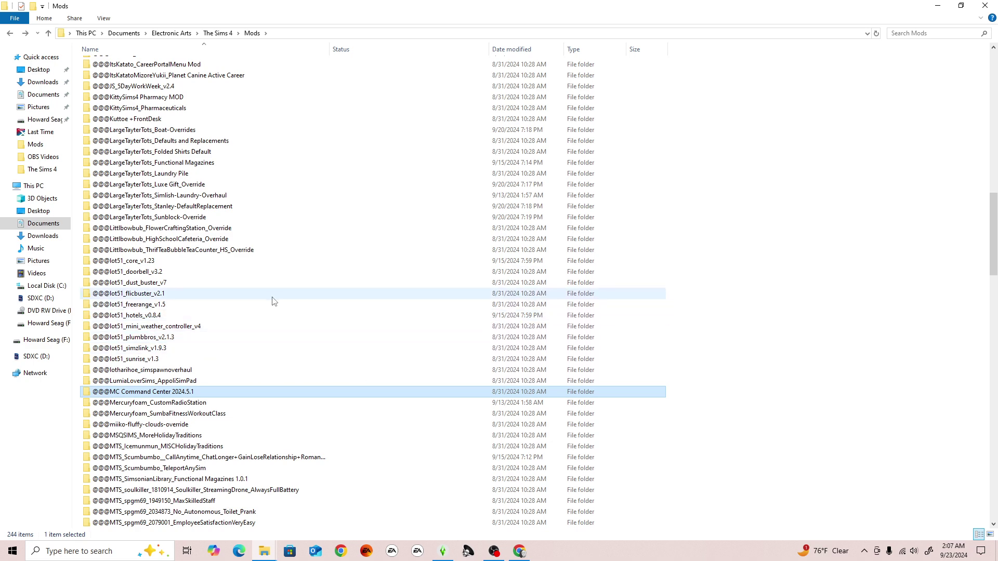
- Continue down the Mods list to the build CC folders and check the ^BeansBuilds_CC for Builds folder's details
scroll(246, 328, down, 2)
scroll(247, 329, down, 16)
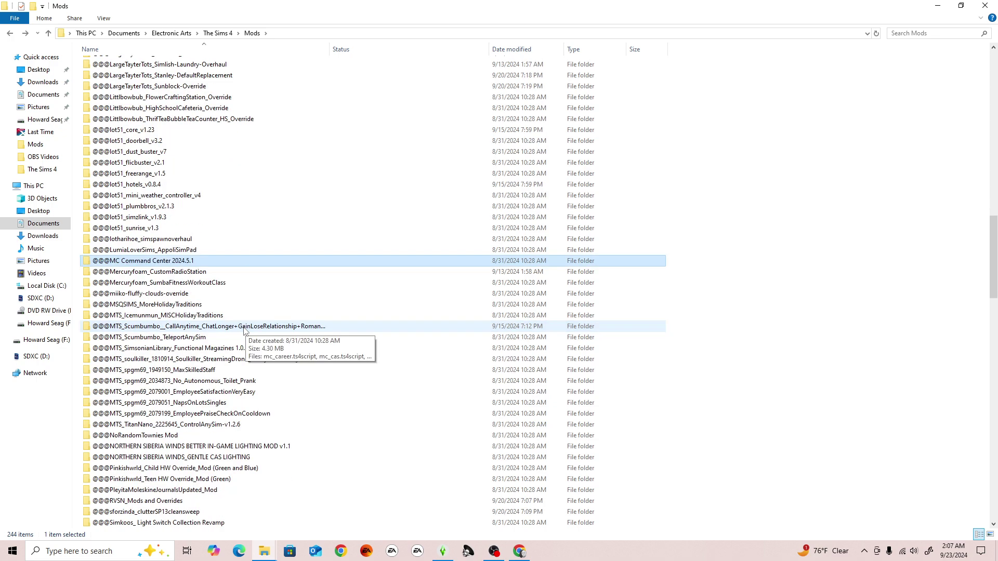
scroll(246, 329, down, 6)
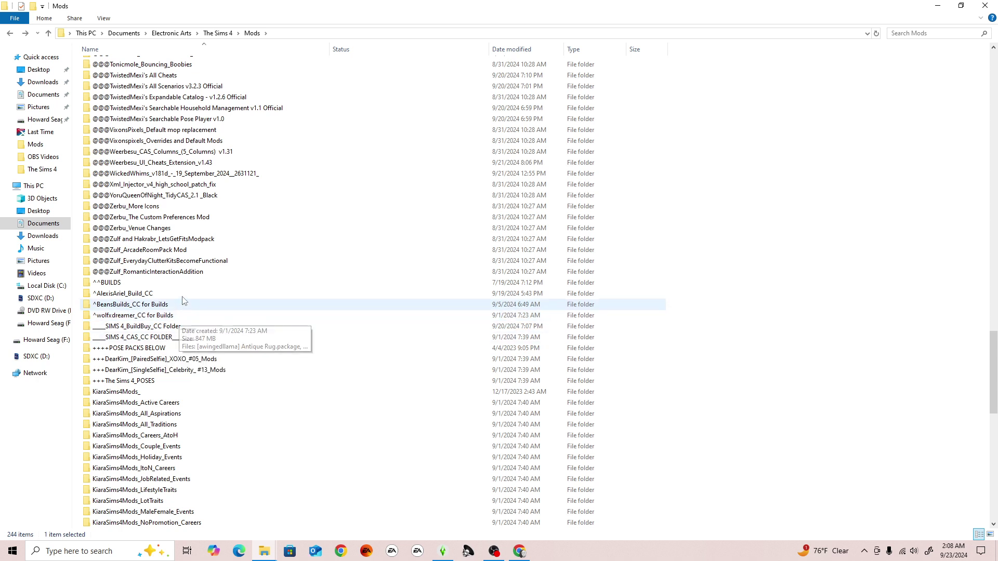
mouse_move(107, 310)
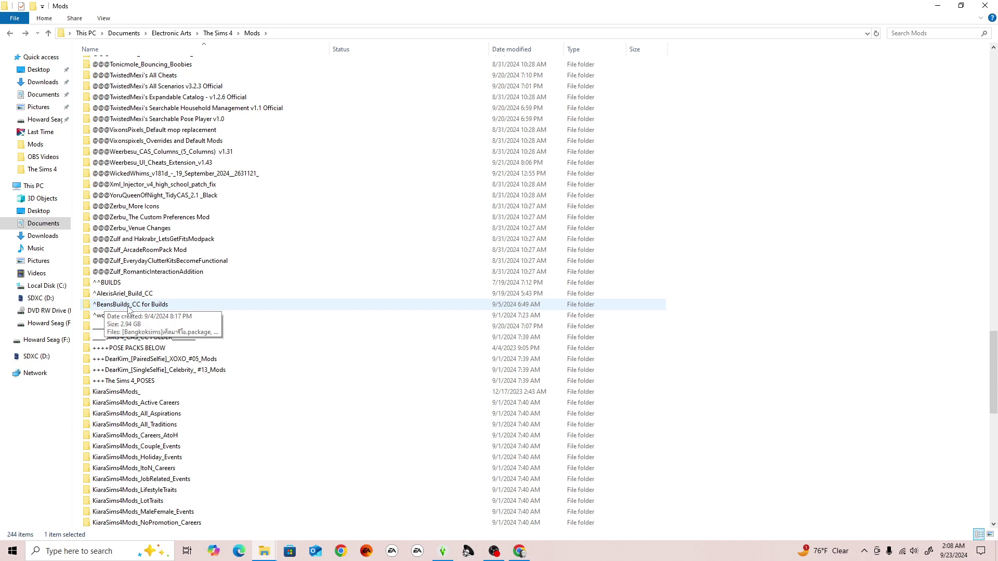
- Open the ^BeansBuilds_CC for Builds folder, look through its package files and return to Mods
double_click(169, 308)
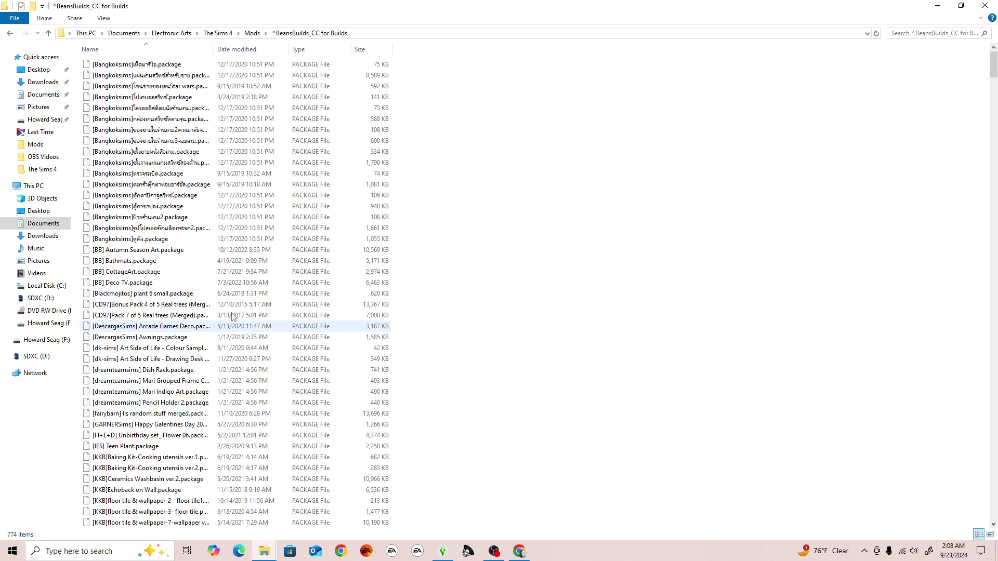
scroll(311, 260, down, 1)
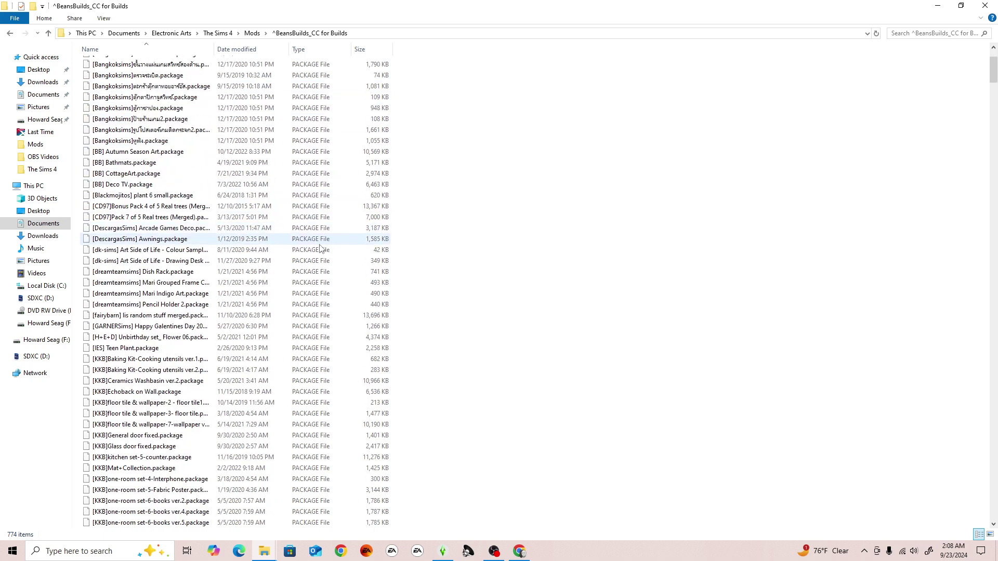
scroll(311, 307, up, 1)
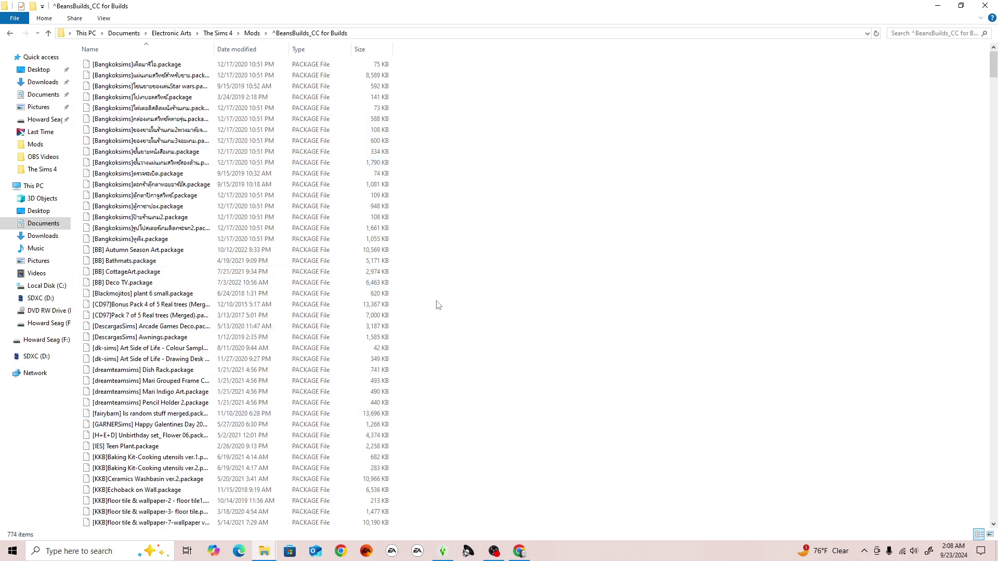
scroll(437, 292, down, 3)
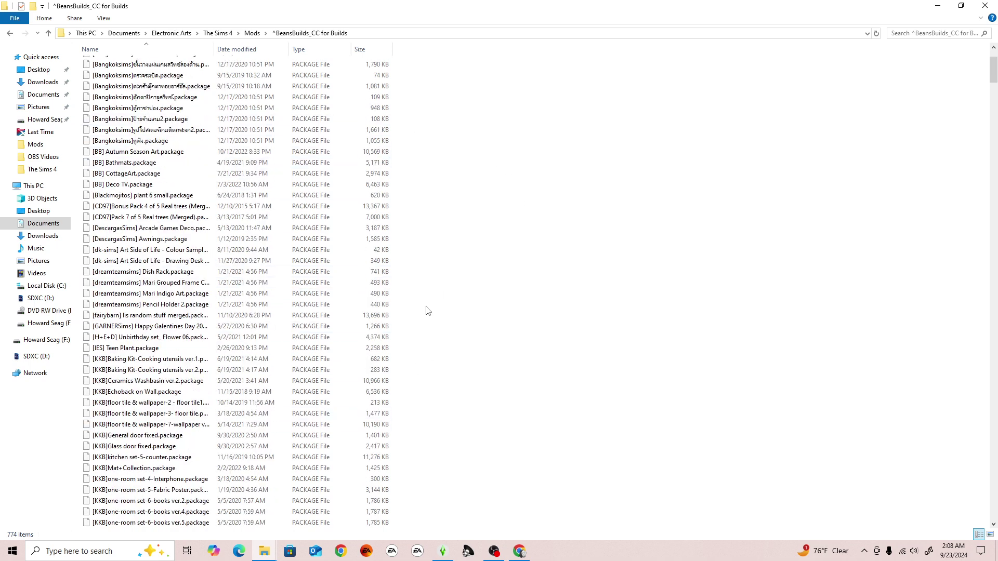
scroll(427, 312, up, 3)
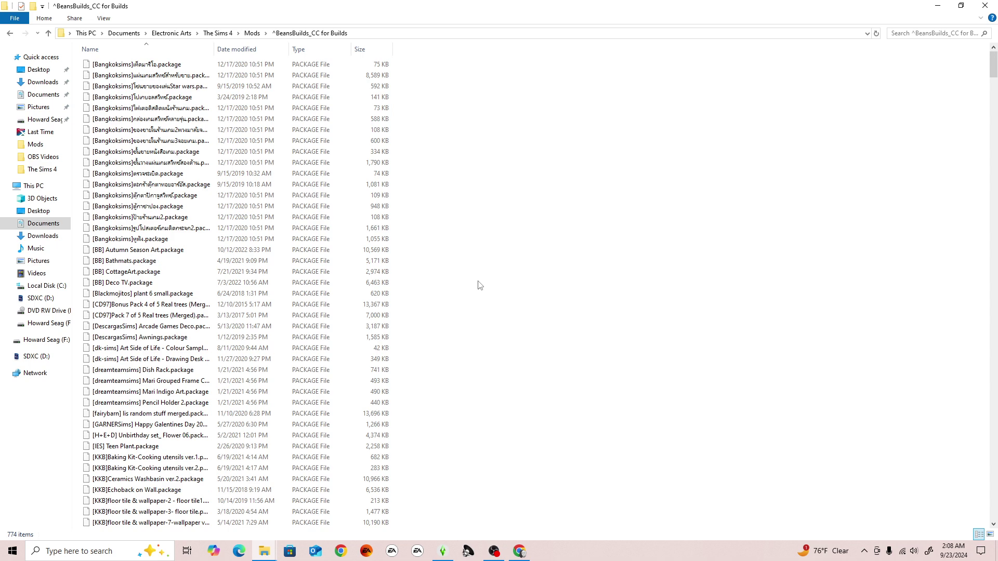
scroll(452, 262, down, 2)
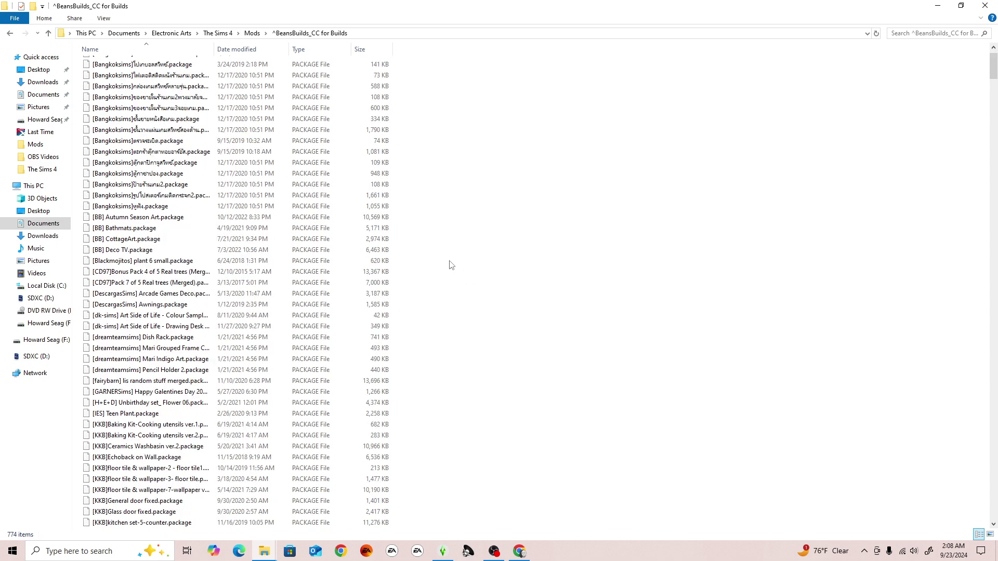
scroll(450, 267, up, 2)
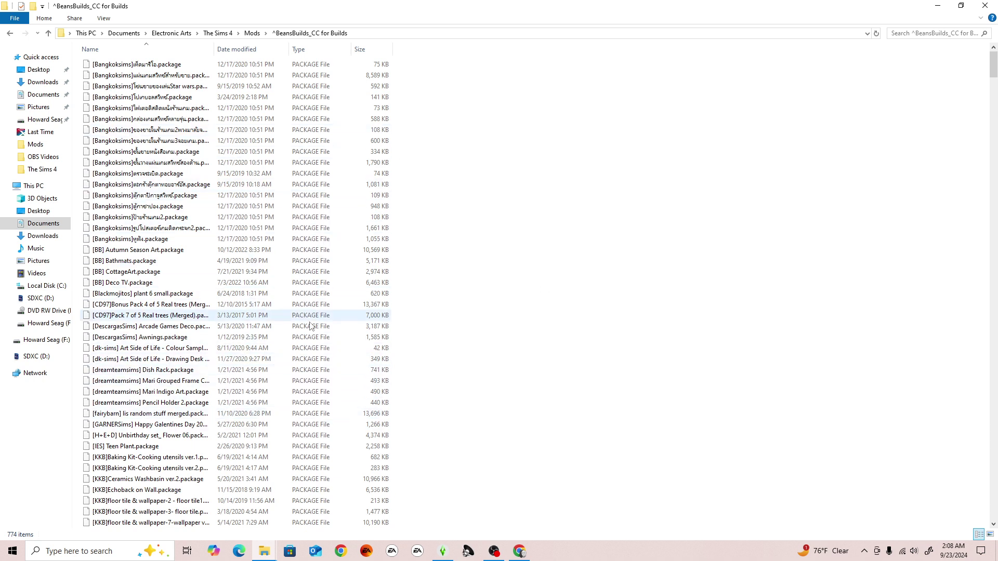
click(11, 34)
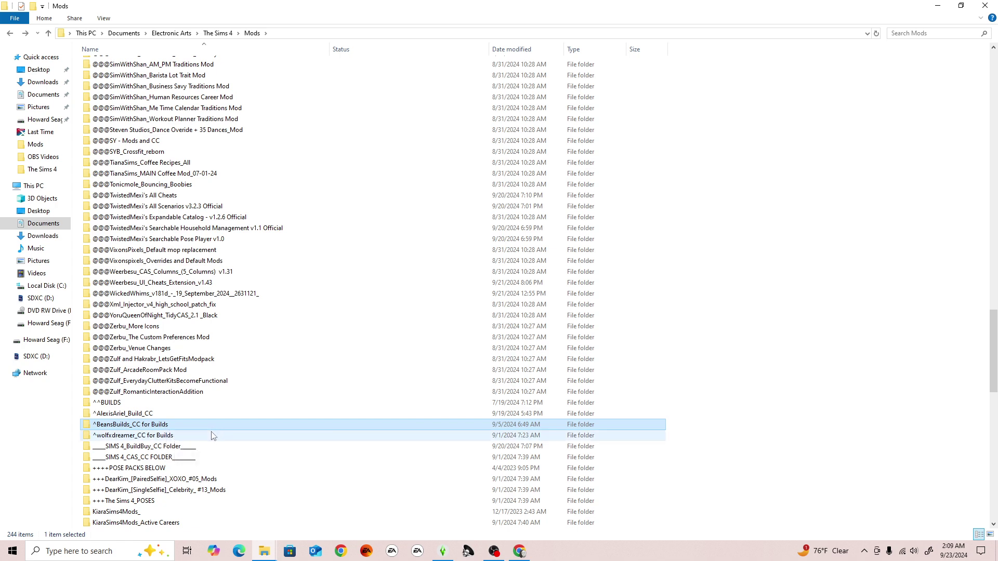
- Open the SIMS 4_BuildBuy_CC Folder and look through its full list of category and creator subfolders
scroll(211, 436, down, 1)
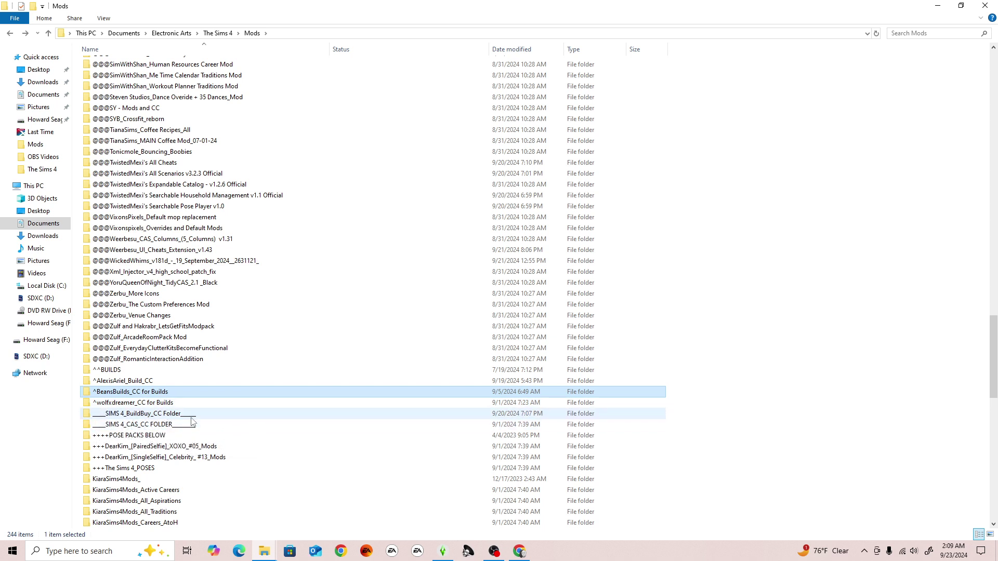
scroll(214, 411, down, 1)
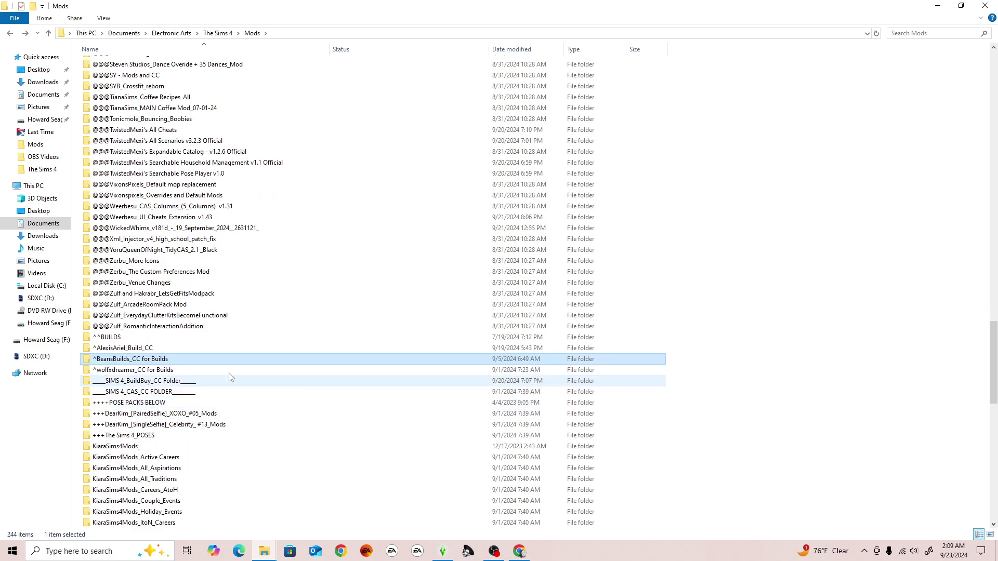
double_click(166, 384)
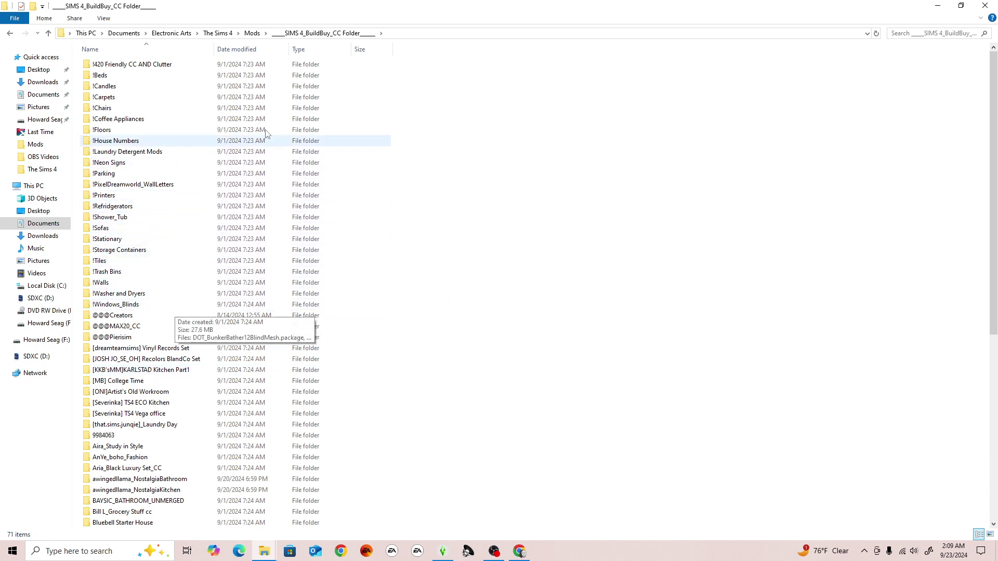
scroll(168, 253, down, 9)
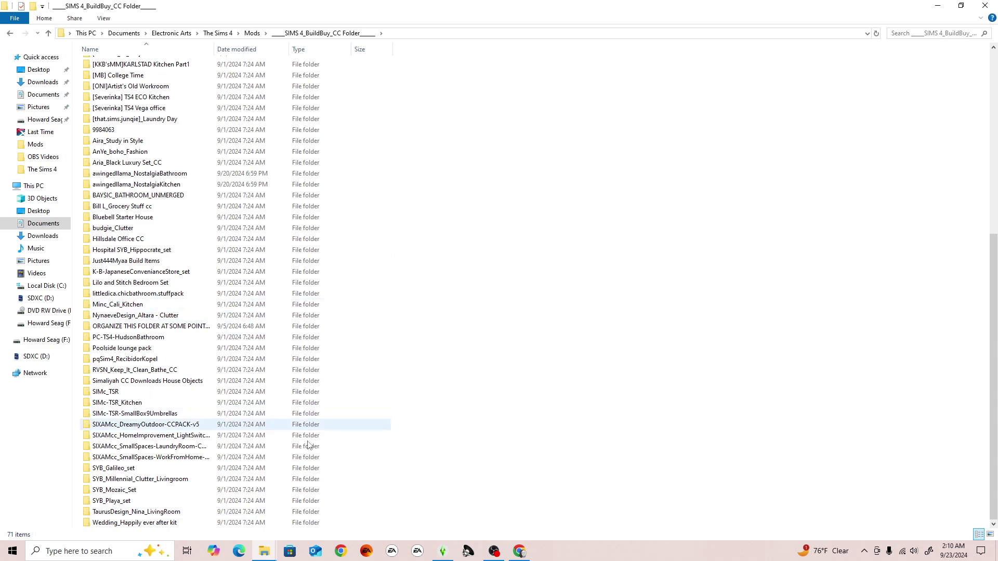
scroll(224, 442, up, 4)
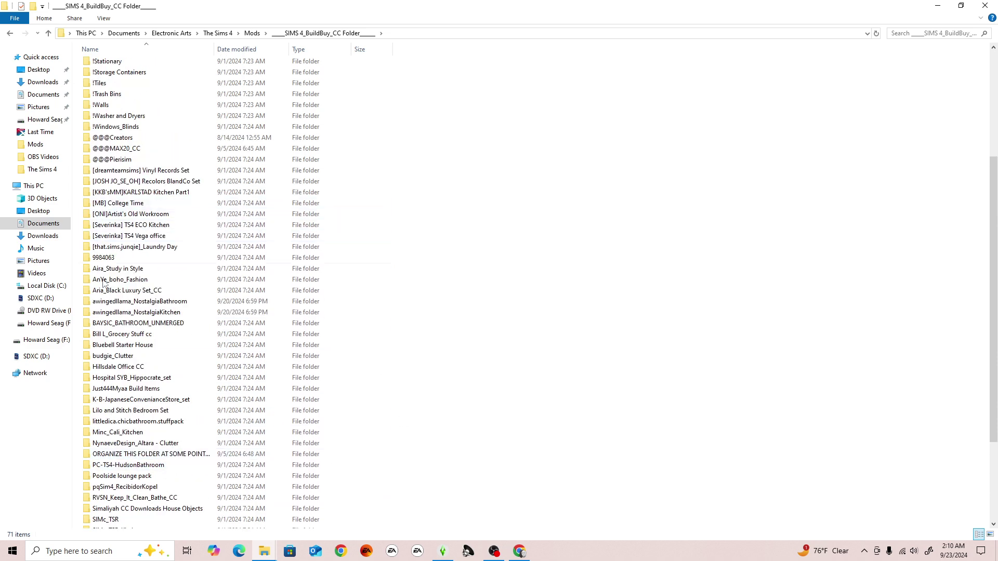
scroll(168, 452, down, 1)
scroll(176, 455, up, 6)
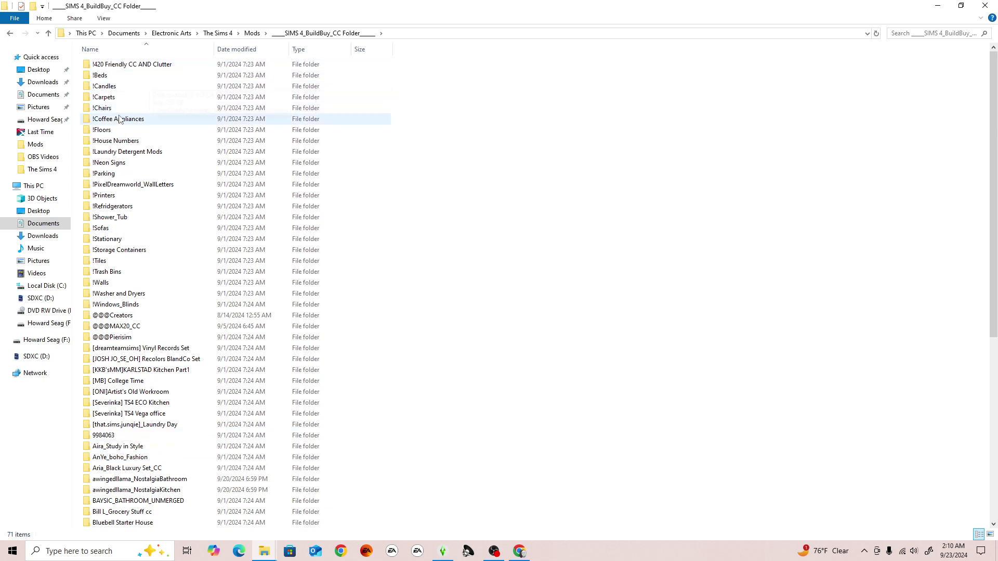
- View the package file inside the !Beds subfolder and return to the BuildBuy CC folder
double_click(121, 77)
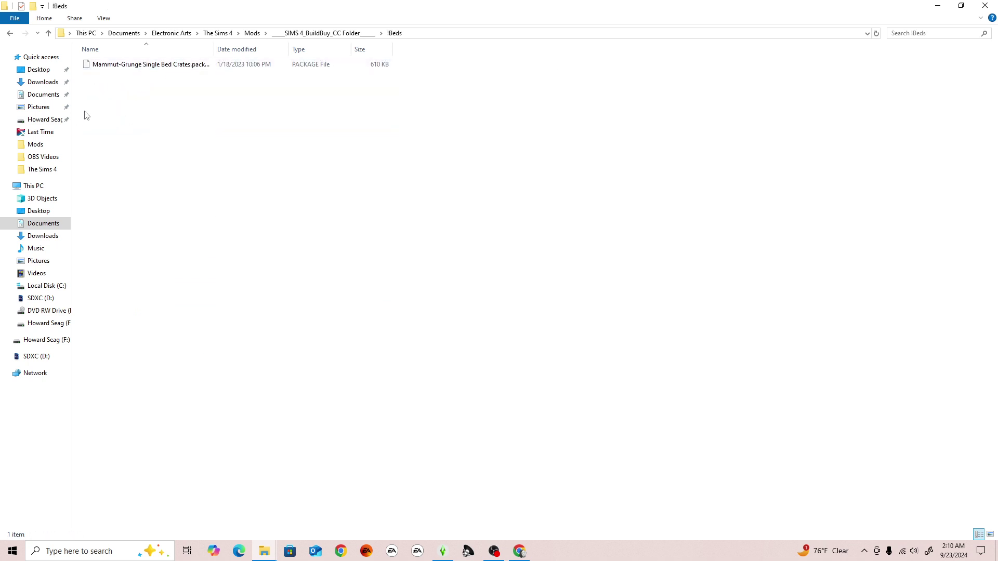
click(10, 34)
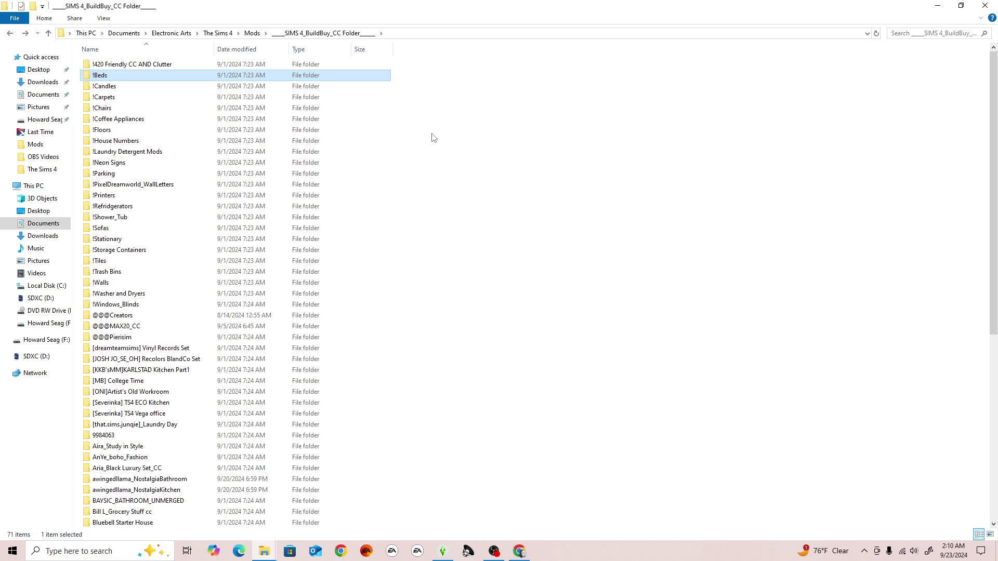
double_click(116, 79)
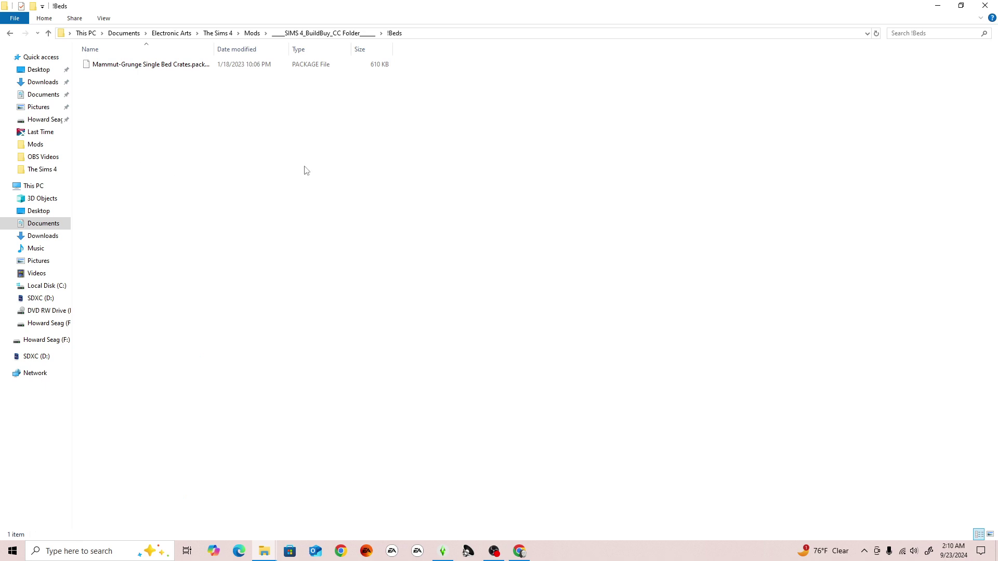
click(11, 34)
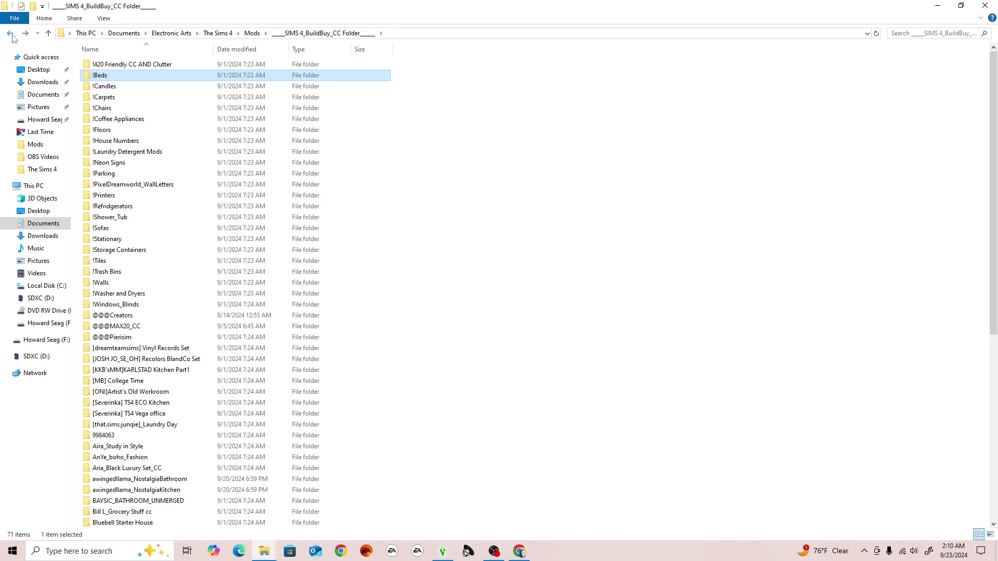
- View the !Sofas subfolder with its name column widened to show full file names, and return to the BuildBuy CC folder
double_click(140, 229)
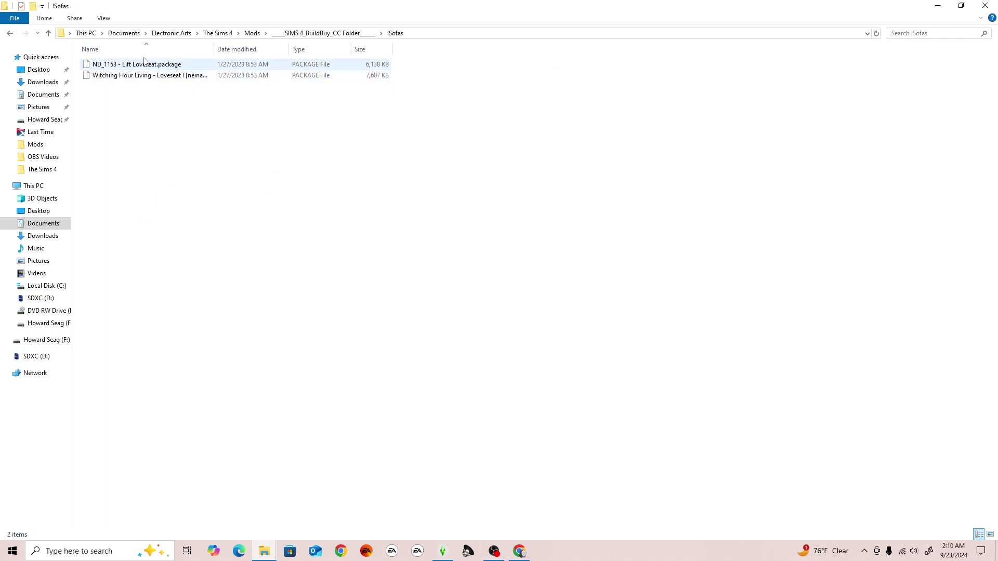
drag(214, 49, 255, 48)
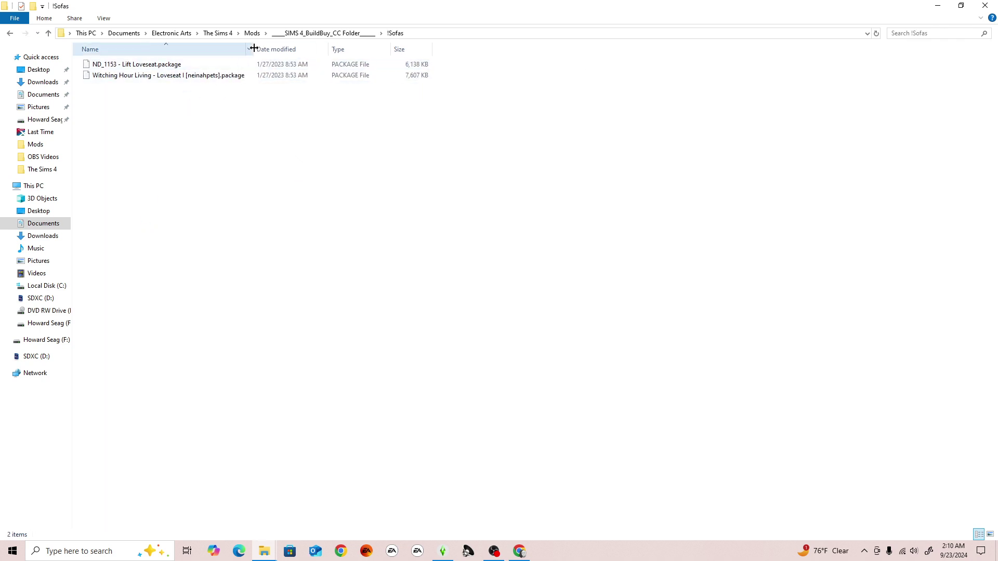
click(10, 35)
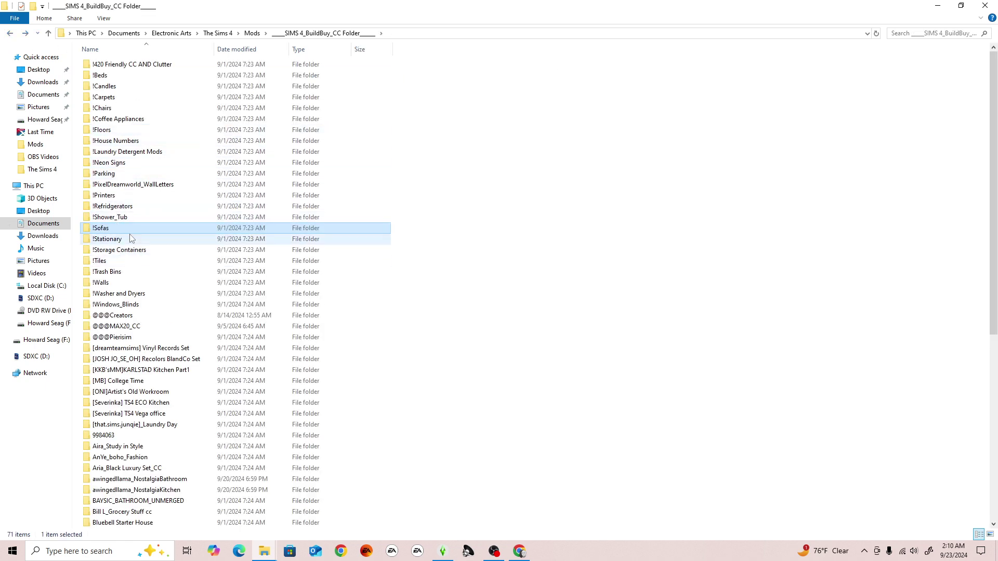
- View the !Refridgerators subfolder's contents and folder details, and go back up to Mods
double_click(135, 208)
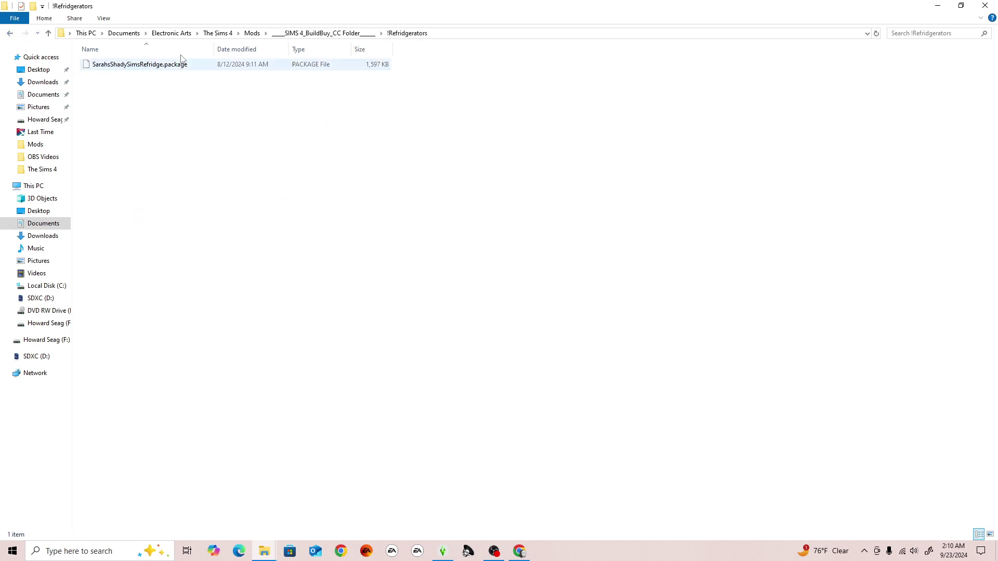
click(10, 34)
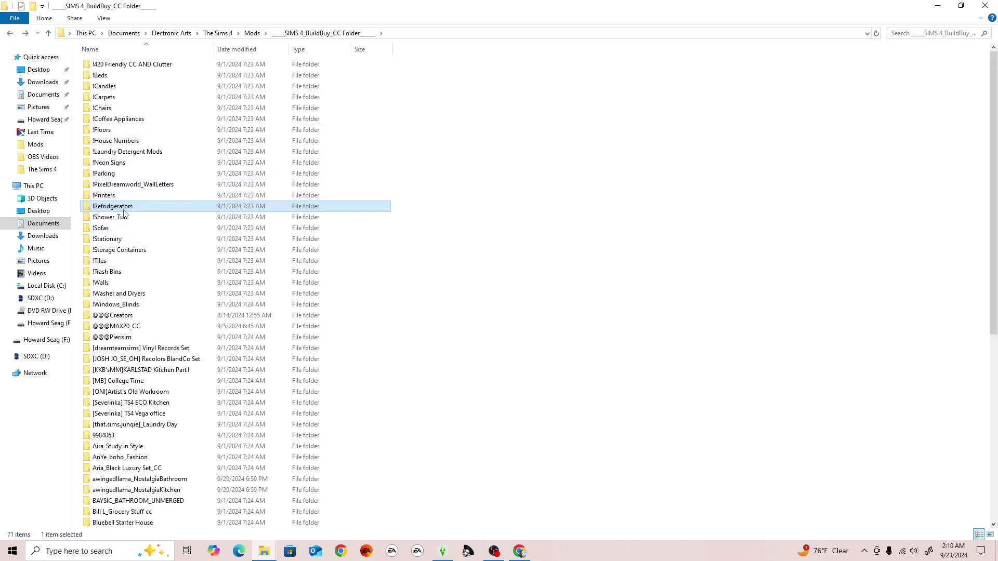
mouse_move(138, 209)
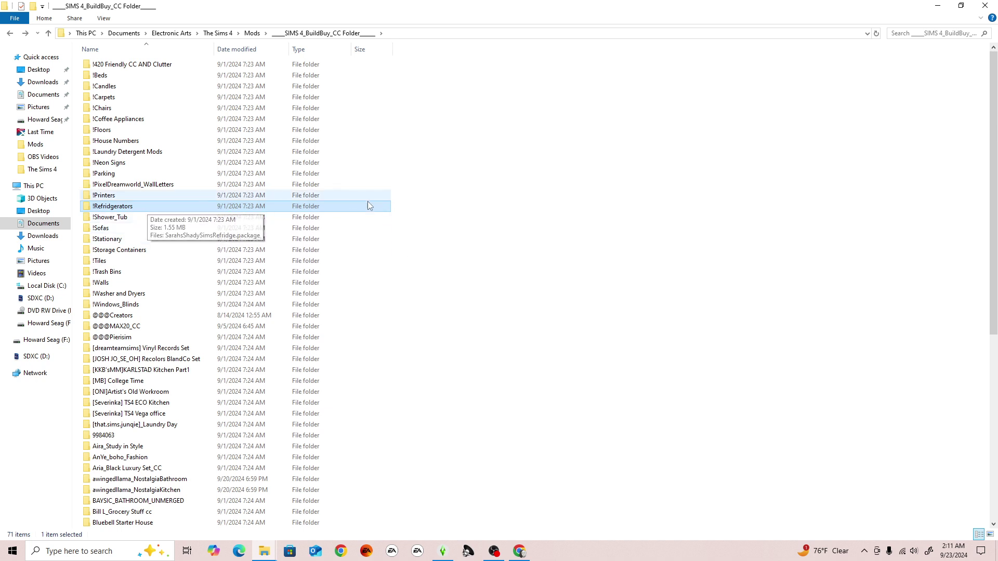
click(11, 34)
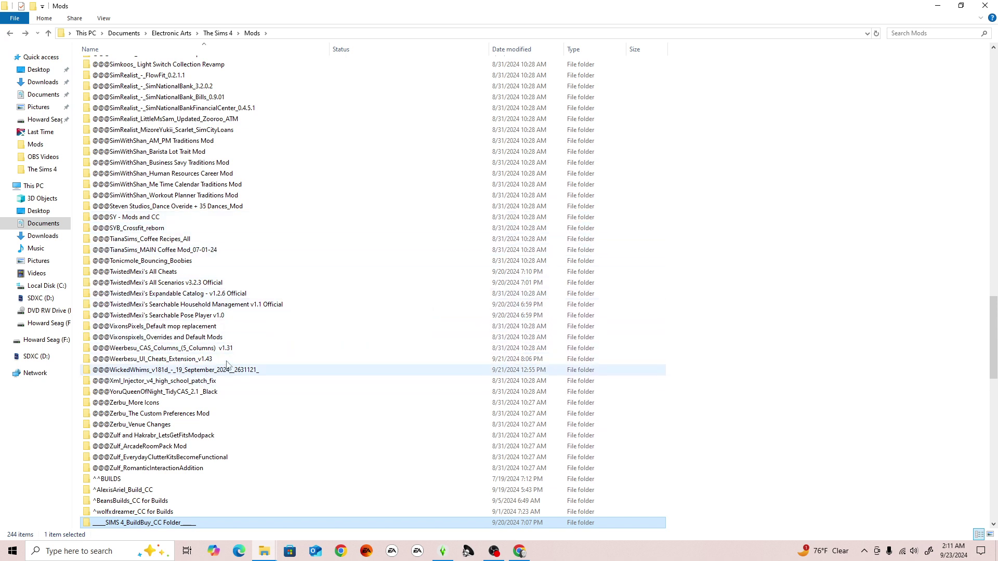
- Reopen the SIMS 4_BuildBuy_CC Folder, look over its subfolders again and return to Mods
double_click(168, 524)
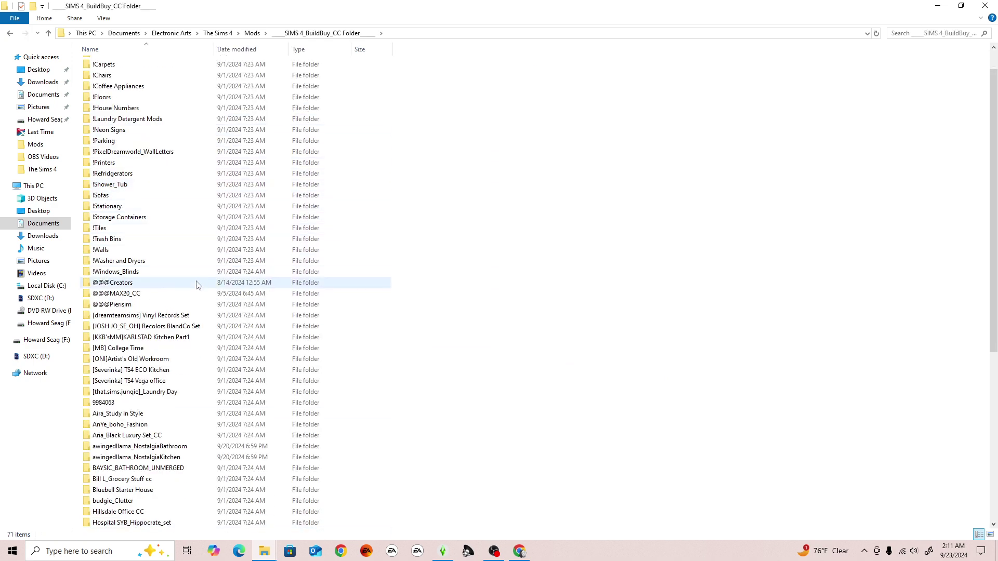
scroll(196, 289, down, 3)
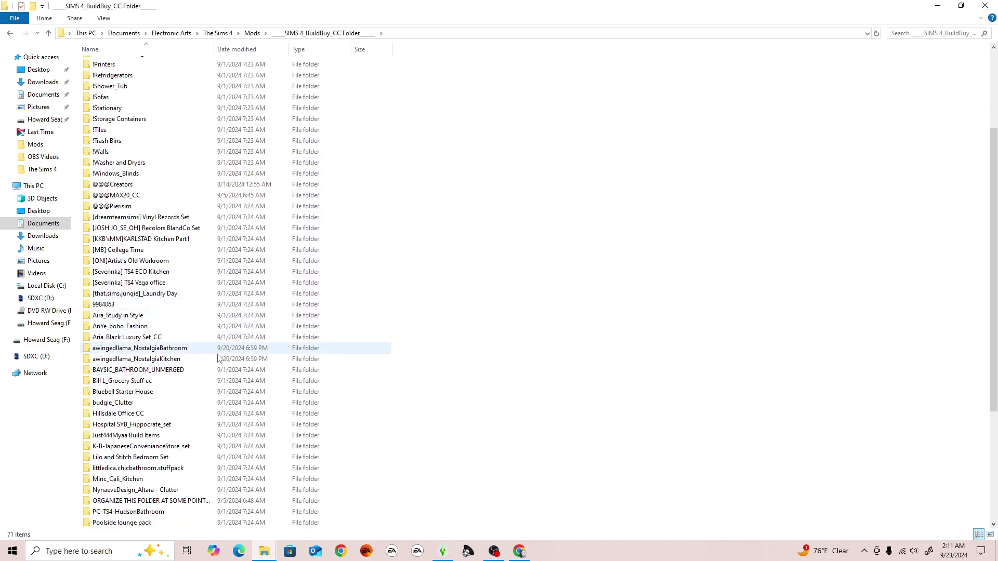
scroll(223, 374, down, 4)
scroll(218, 421, up, 5)
scroll(210, 427, up, 3)
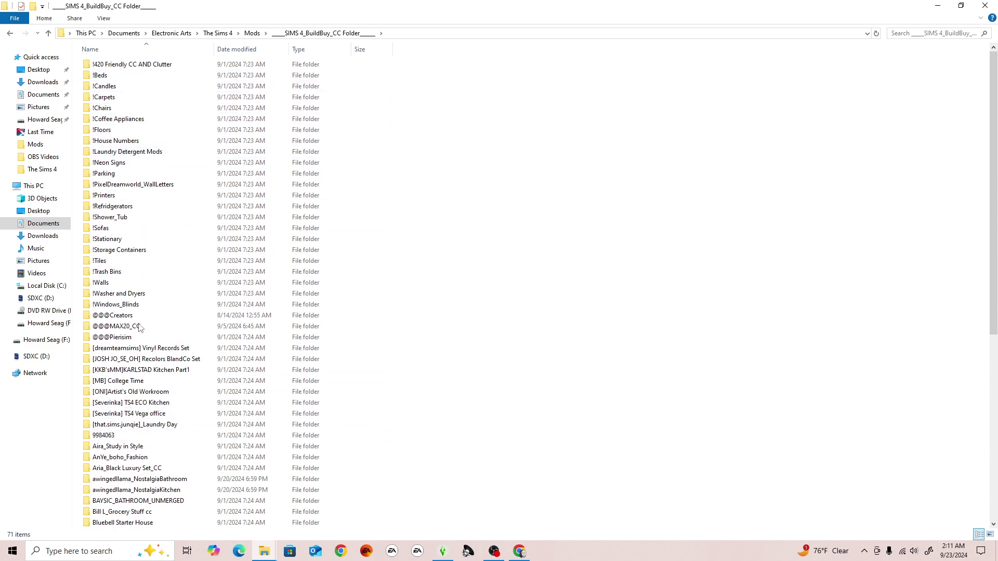
scroll(179, 263, down, 2)
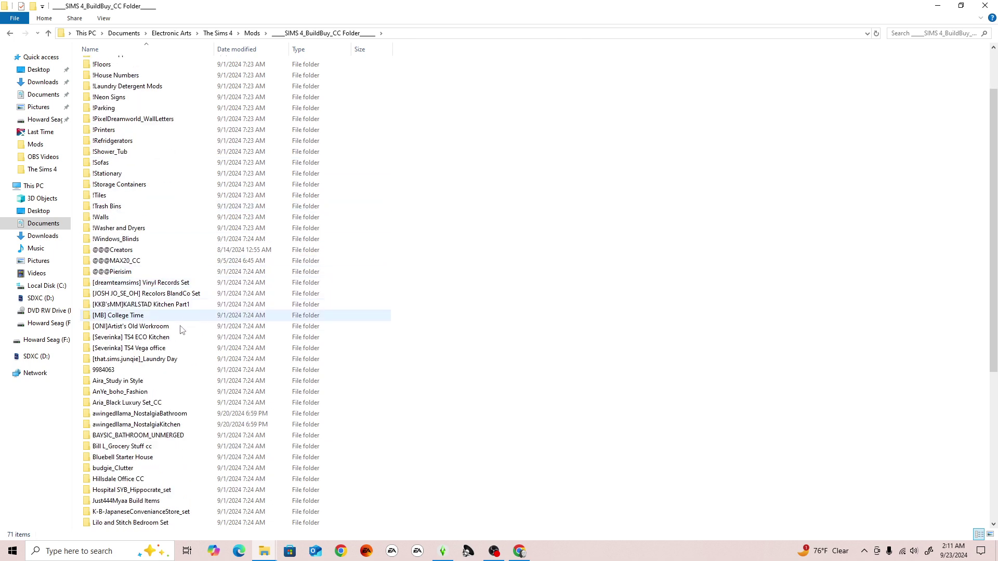
scroll(192, 369, up, 2)
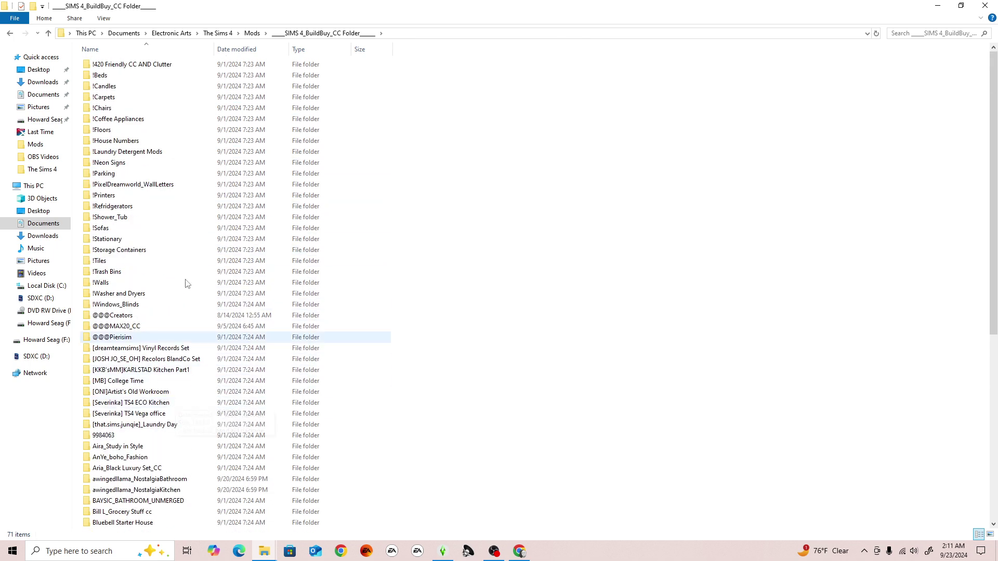
click(11, 33)
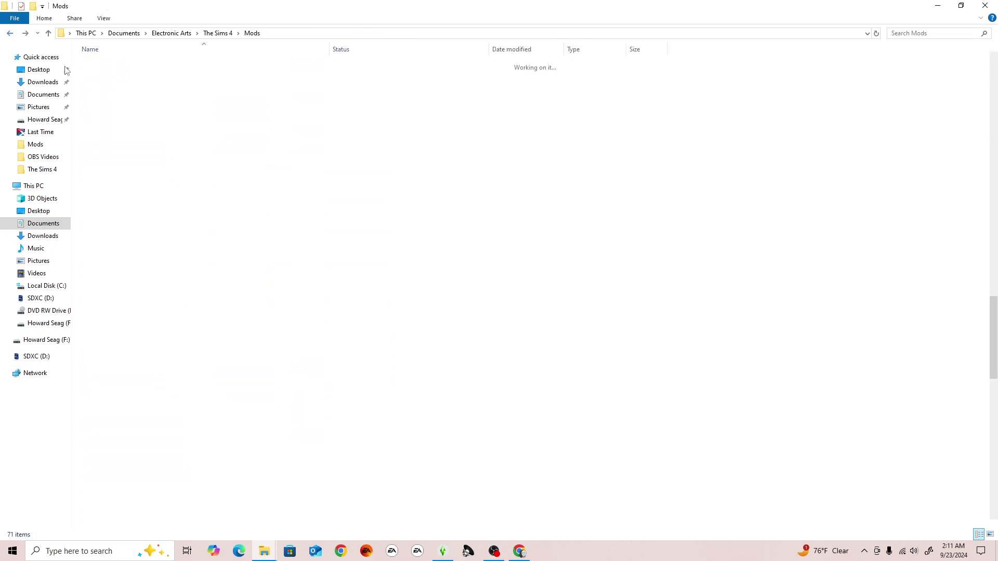
- Open the SIMS 4_CAS_CC FOLDER and check inside its !!! and !!Default Bra and Panties for CAS!! subfolders
scroll(270, 343, down, 2)
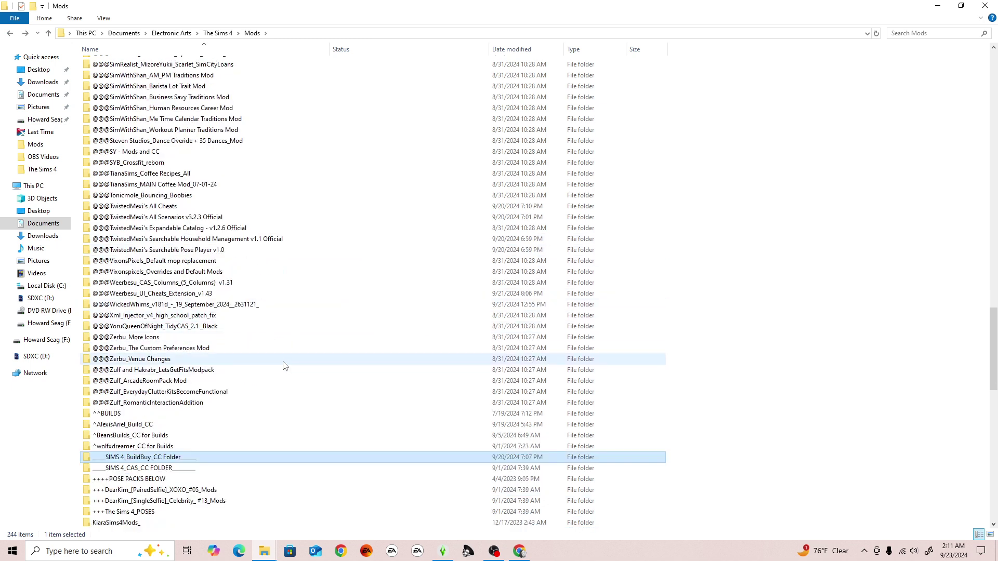
double_click(167, 469)
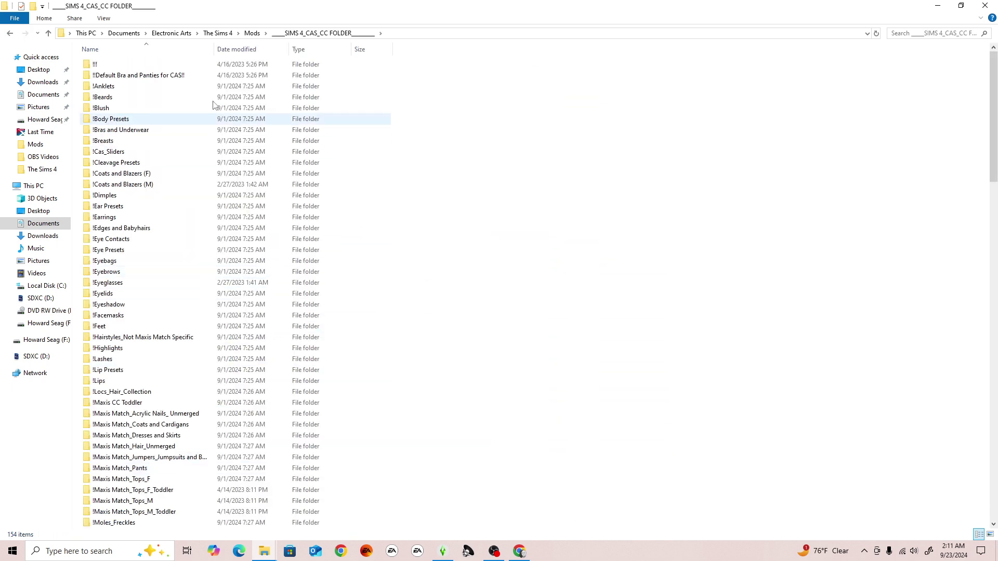
double_click(99, 66)
click(10, 35)
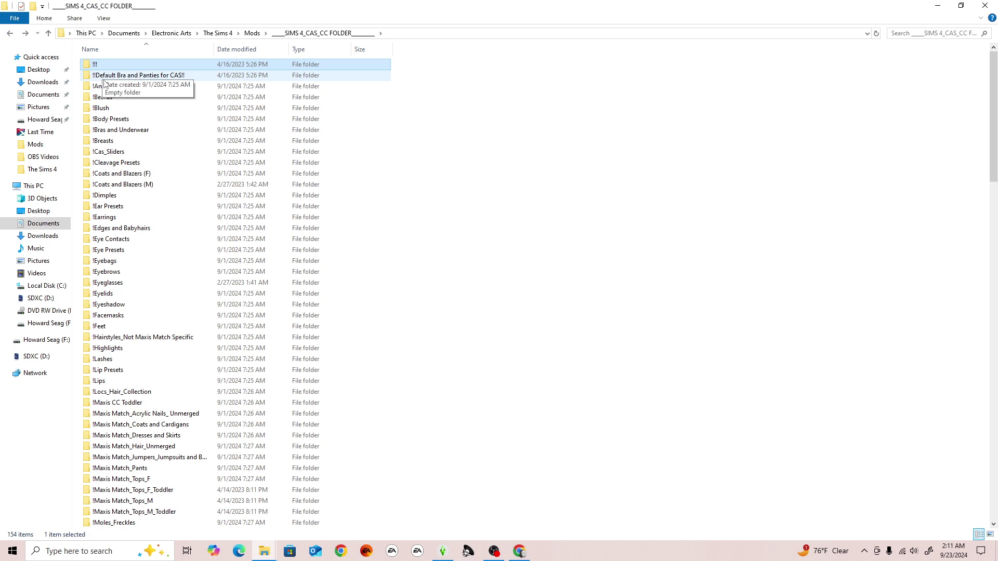
click(105, 78)
double_click(105, 78)
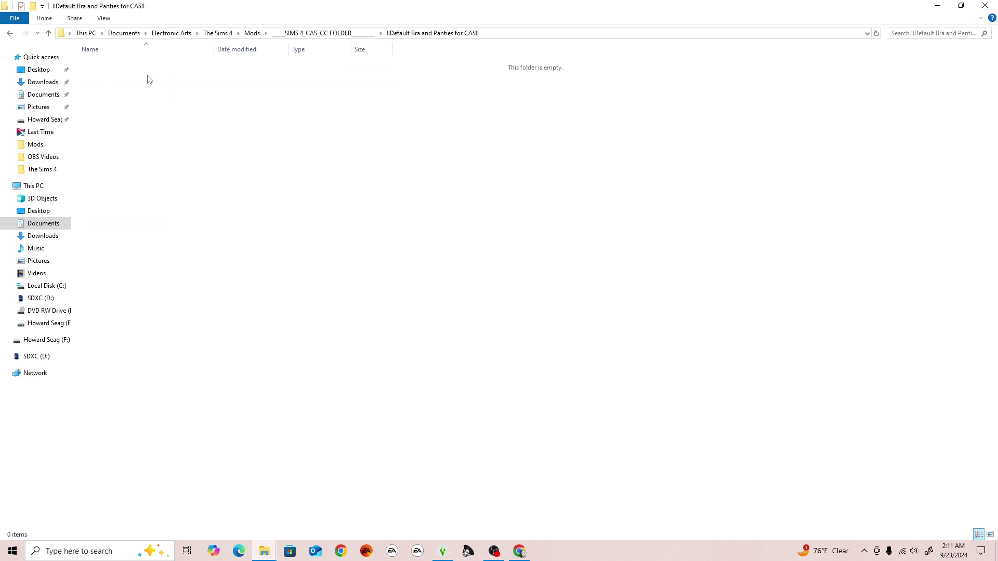
- Go back to the SIMS 4_CAS_CC FOLDER, check the contents of its !Breasts subfolder and return
click(9, 34)
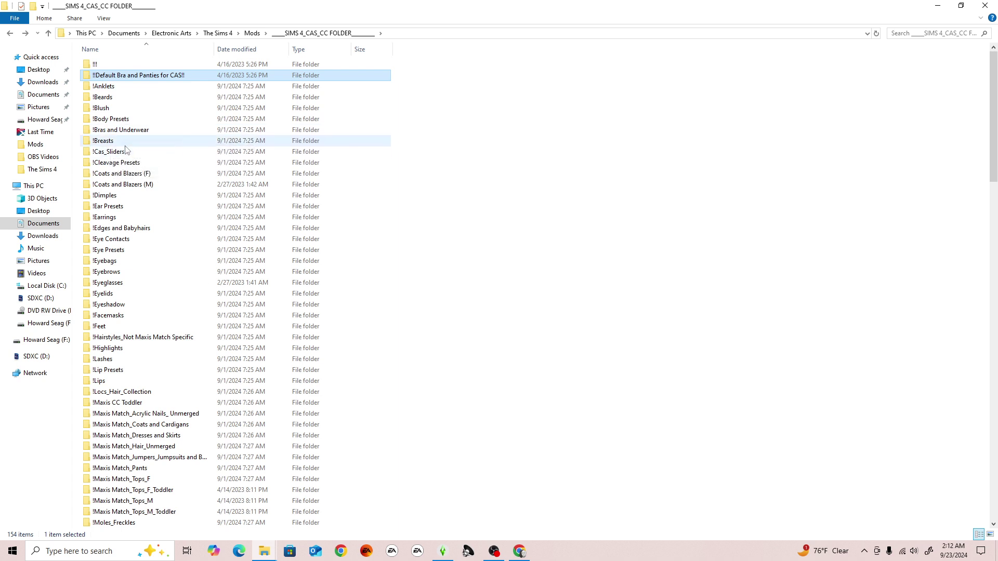
double_click(162, 144)
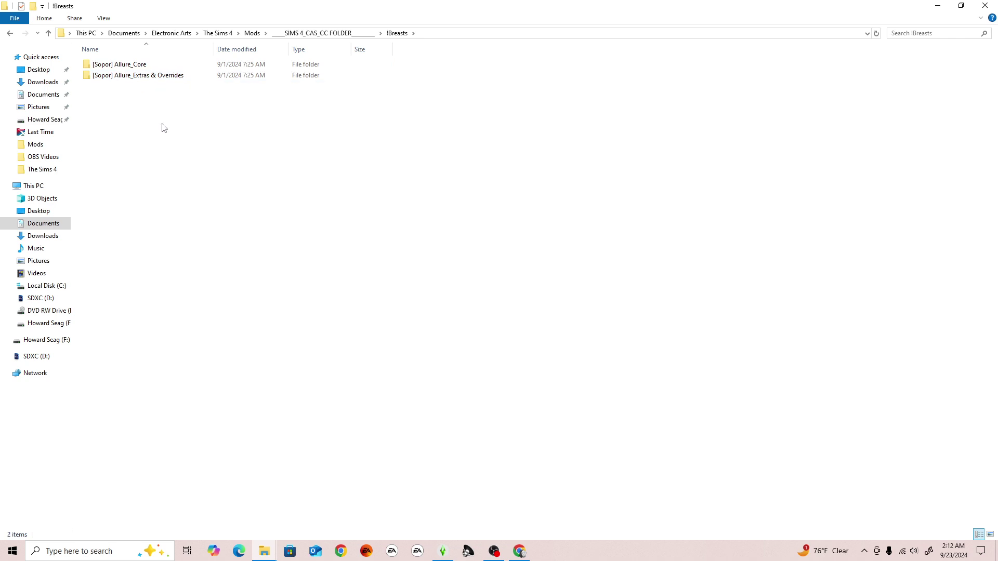
click(9, 34)
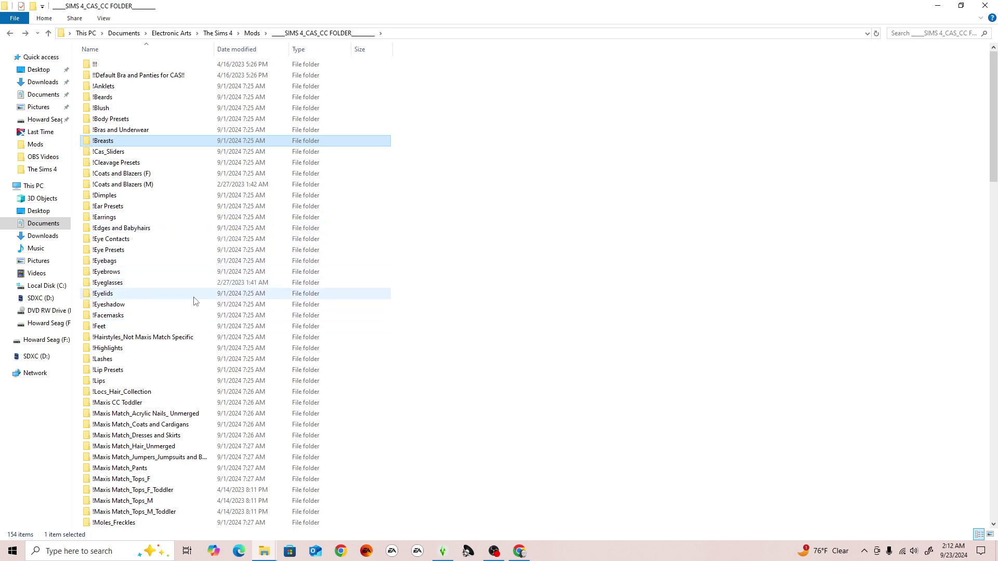
- Look over the CAS CC category subfolders, view the package files in !Lip Presets and return to the CAS CC folder
scroll(195, 302, down, 3)
scroll(224, 351, down, 9)
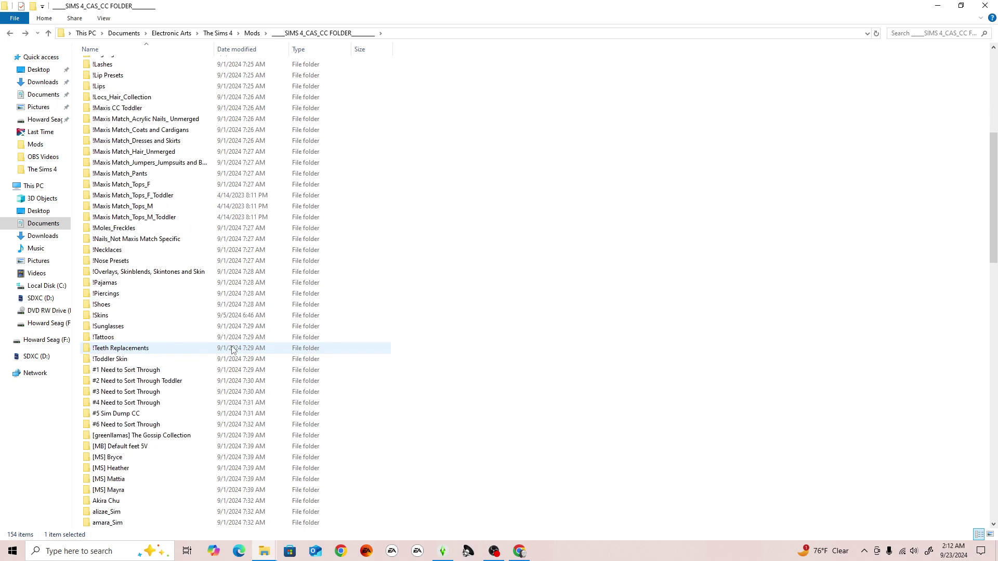
scroll(232, 350, up, 1)
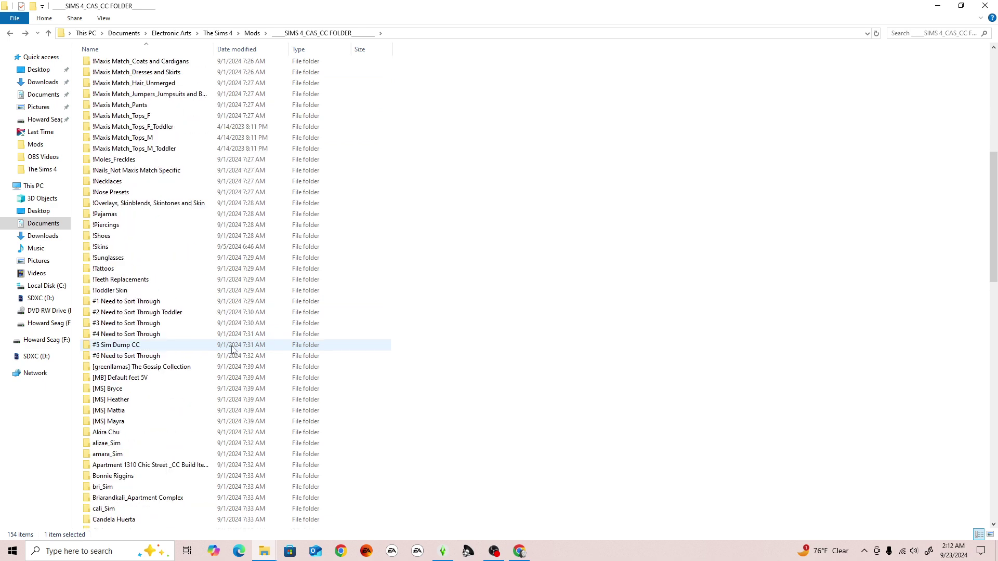
scroll(244, 229, up, 3)
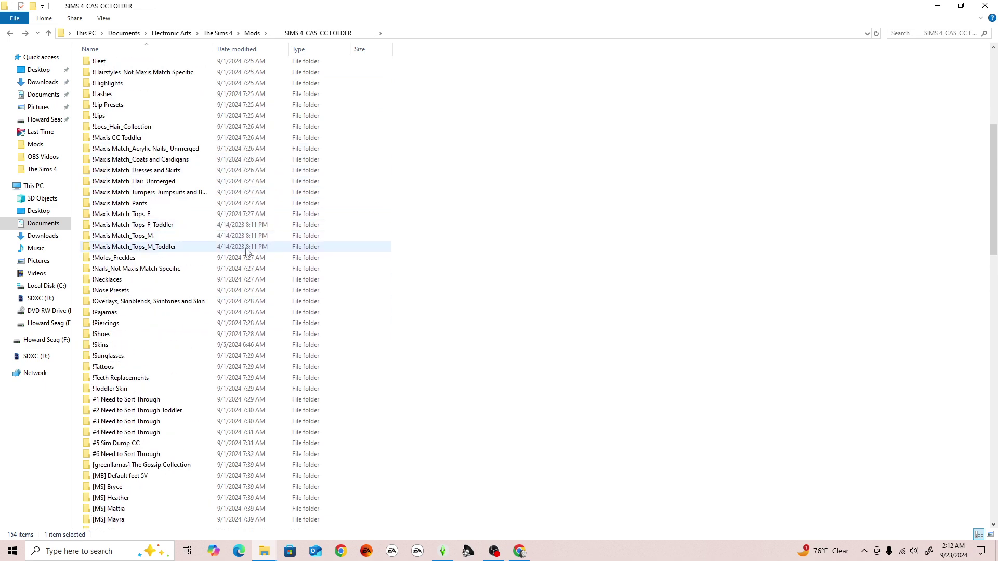
scroll(239, 249, up, 3)
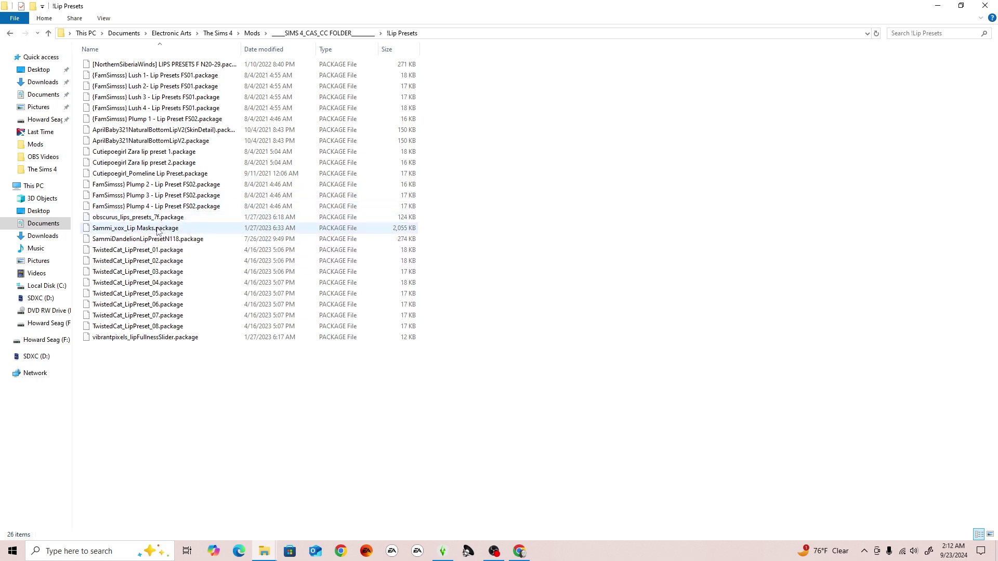
key(alt+Left)
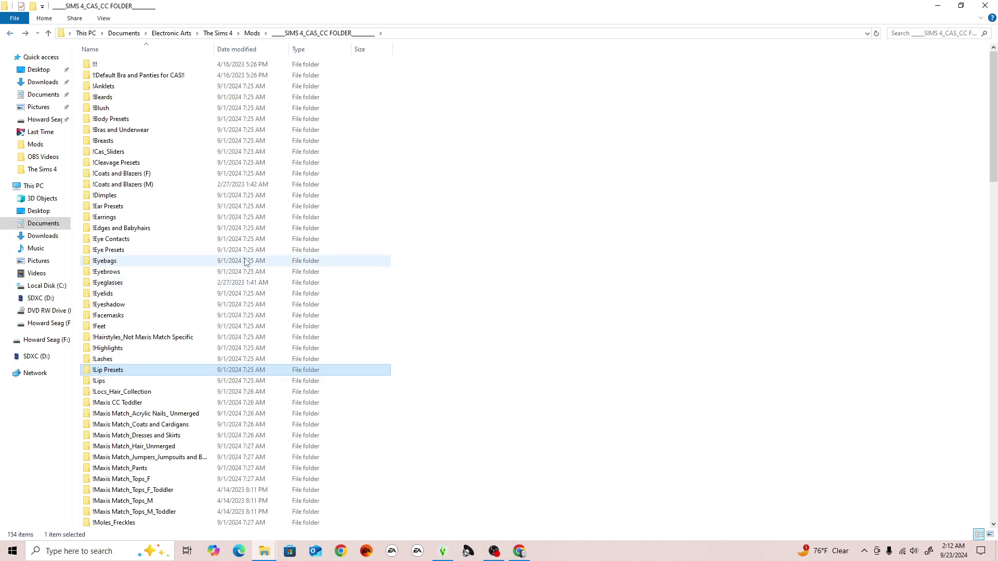
- Examine the remaining CAS CC subfolders, including the Need to Sort Through, sim and household folders, and return to Mods
scroll(242, 312, down, 5)
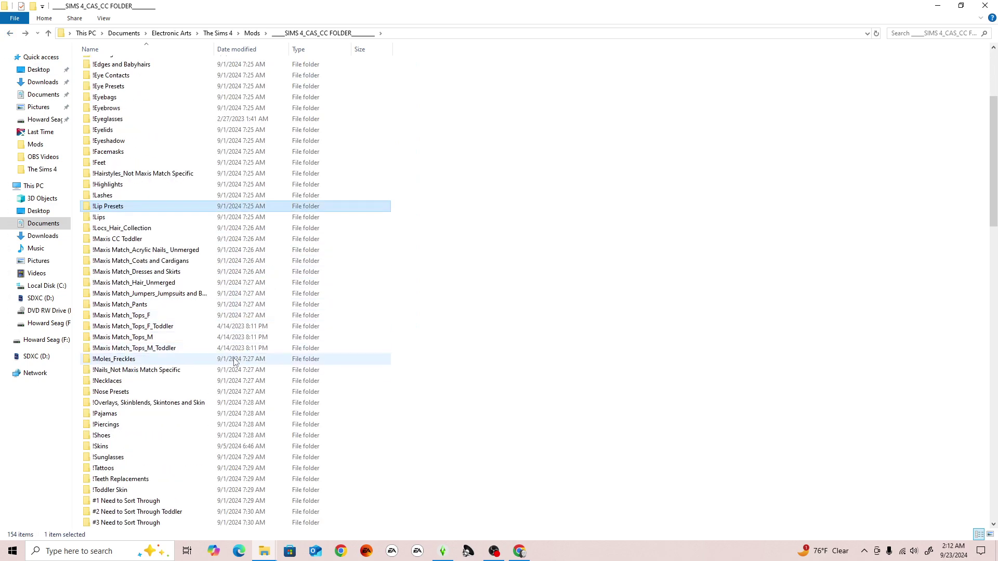
scroll(234, 360, down, 3)
scroll(234, 368, down, 3)
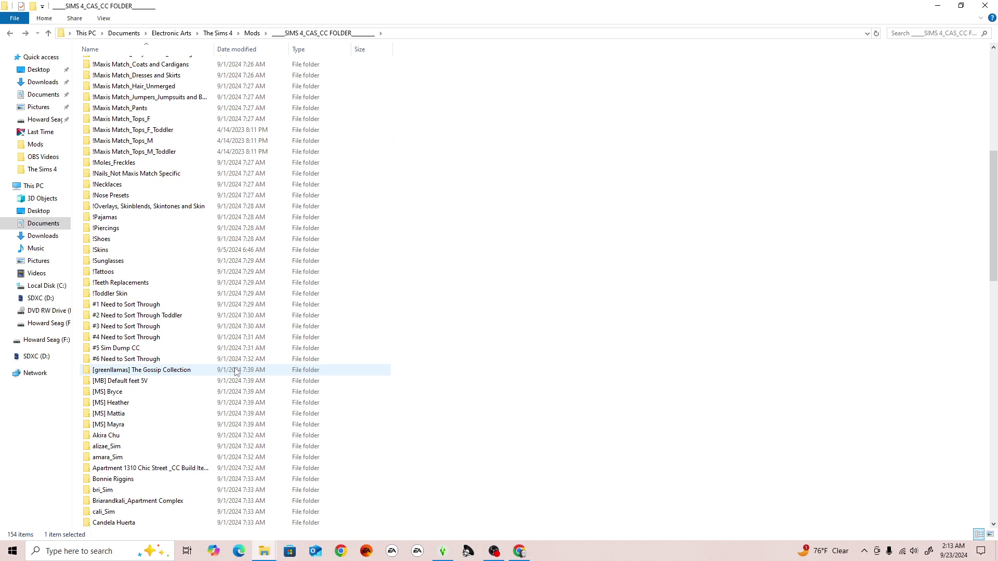
scroll(235, 370, down, 2)
scroll(237, 372, up, 1)
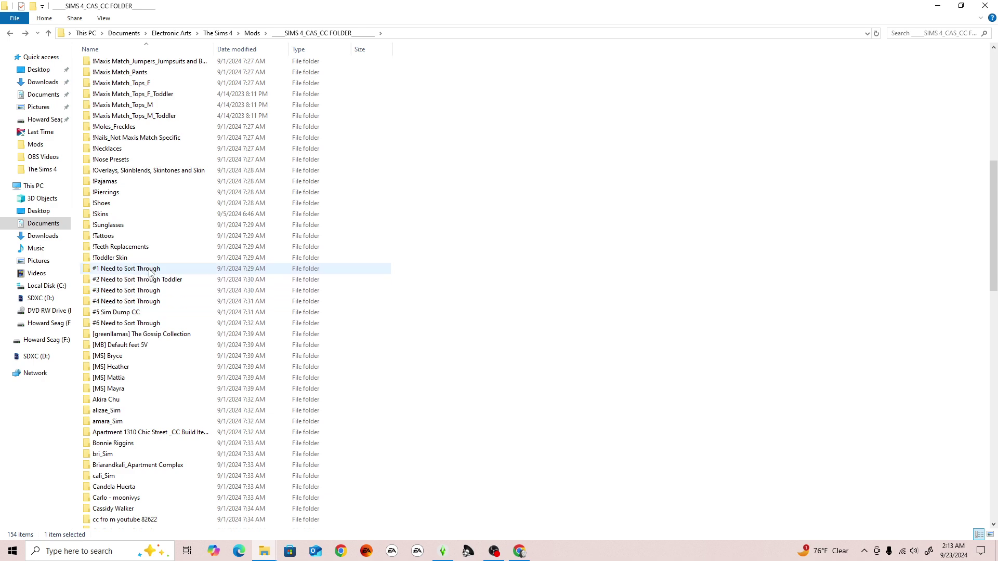
scroll(171, 353, down, 3)
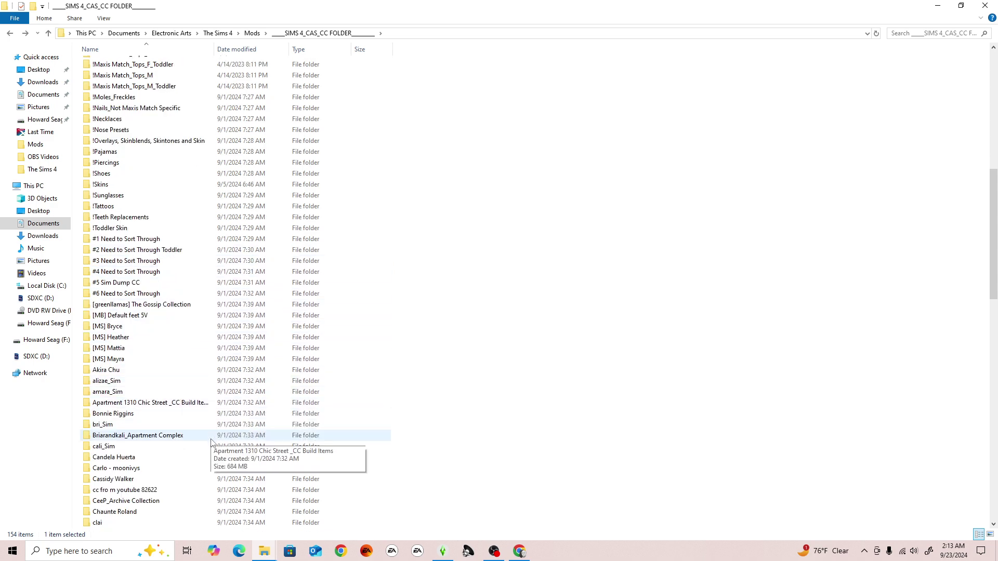
scroll(205, 446, down, 14)
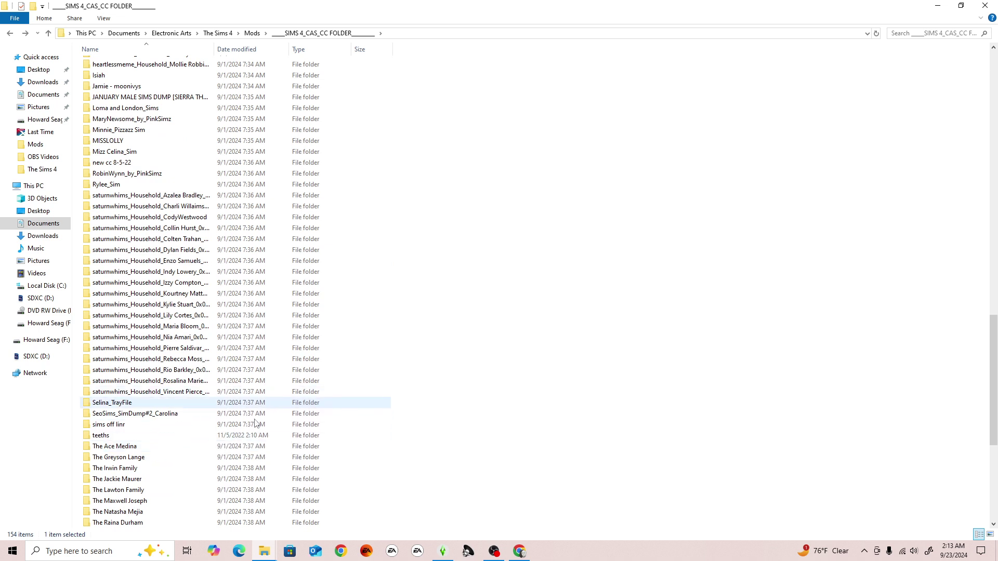
scroll(224, 335, up, 12)
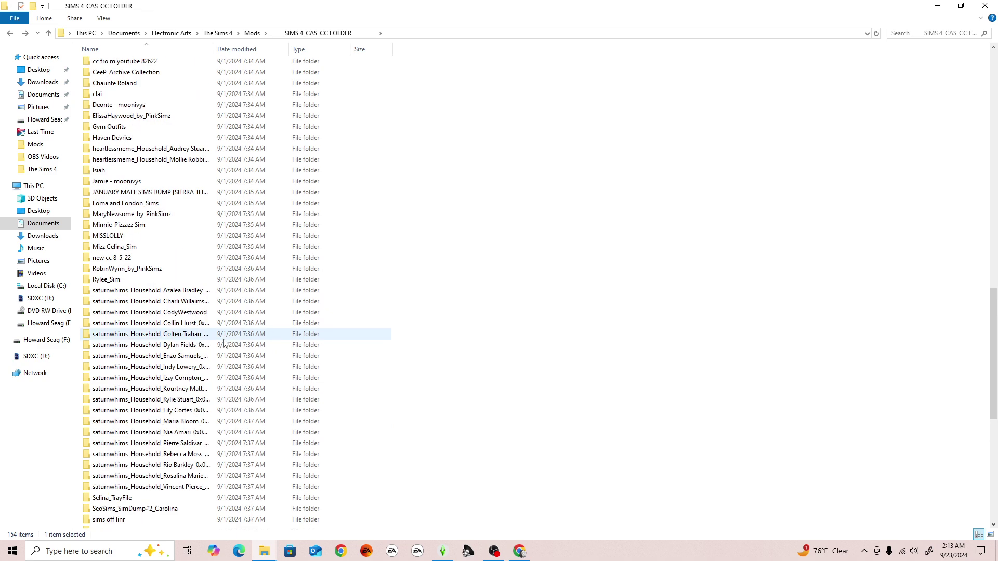
scroll(234, 362, up, 13)
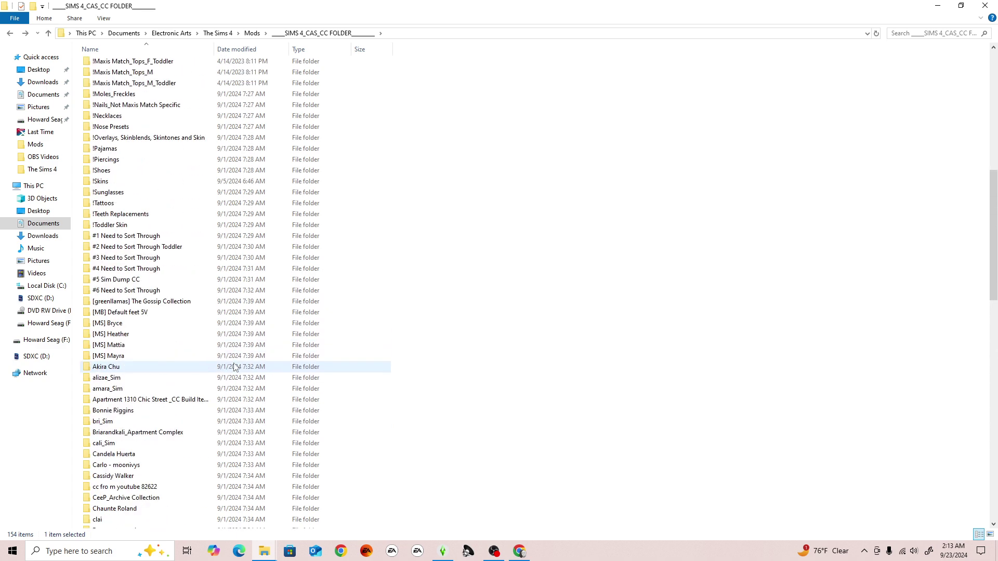
scroll(234, 373, up, 4)
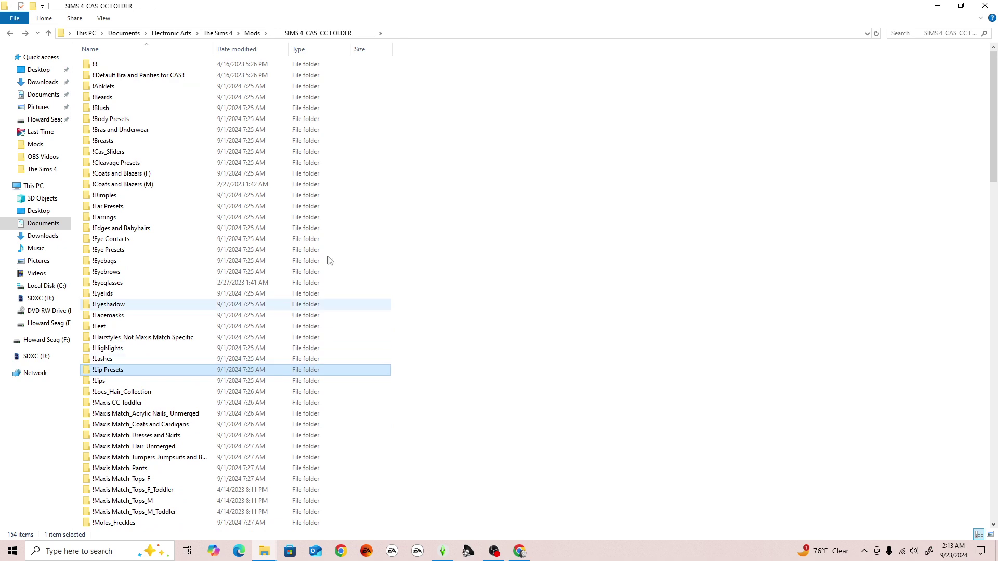
click(10, 34)
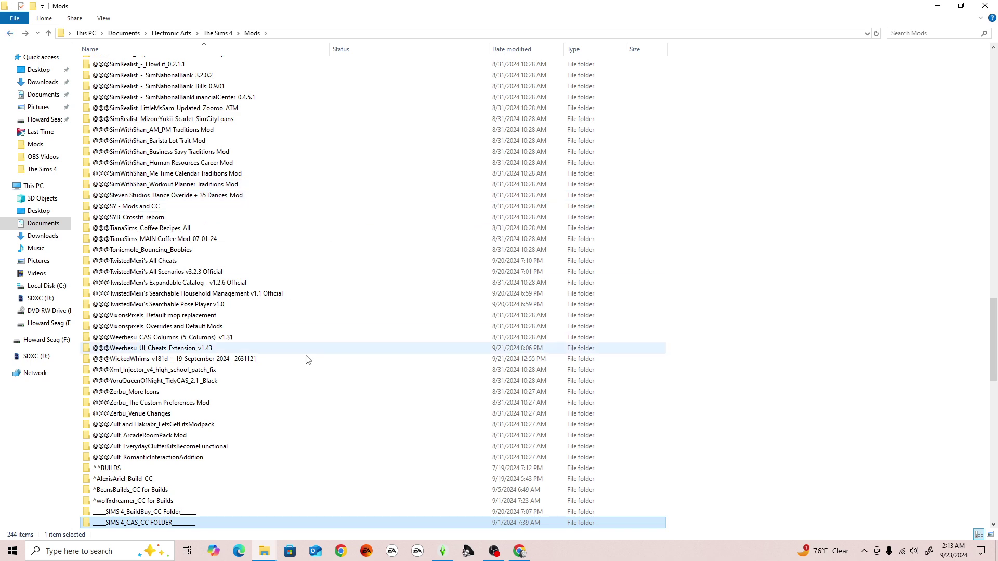
- Locate the ++++POSE PACKS BELOW divider folder, view the pose packages in +++The Sims 4_POSES and return to Mods
scroll(306, 357, down, 3)
scroll(276, 346, down, 2)
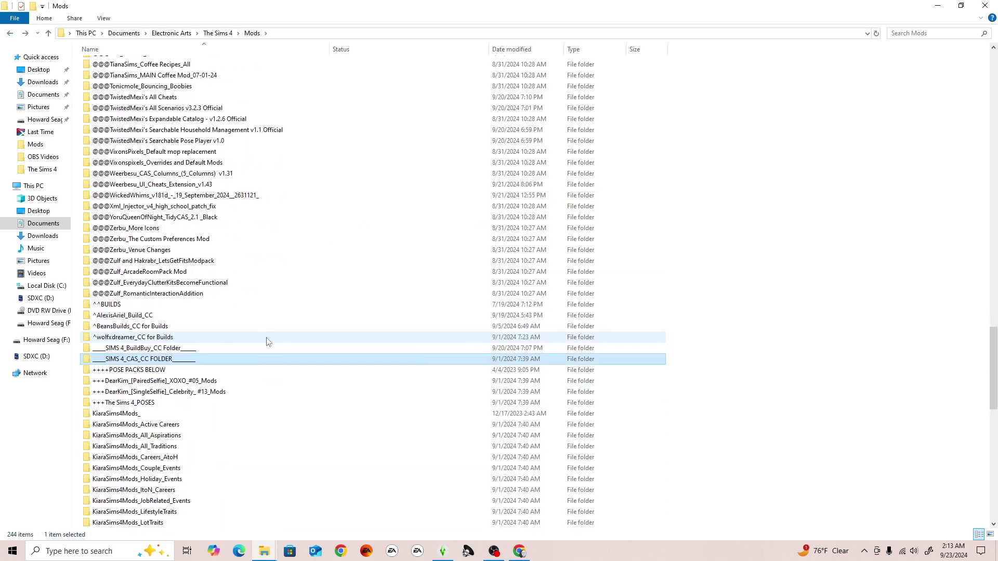
click(104, 374)
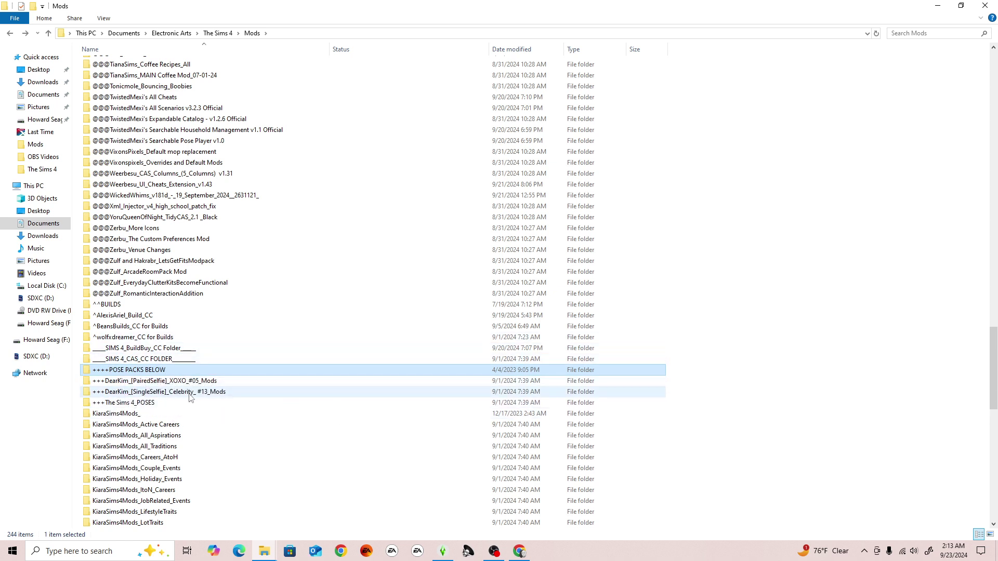
double_click(146, 404)
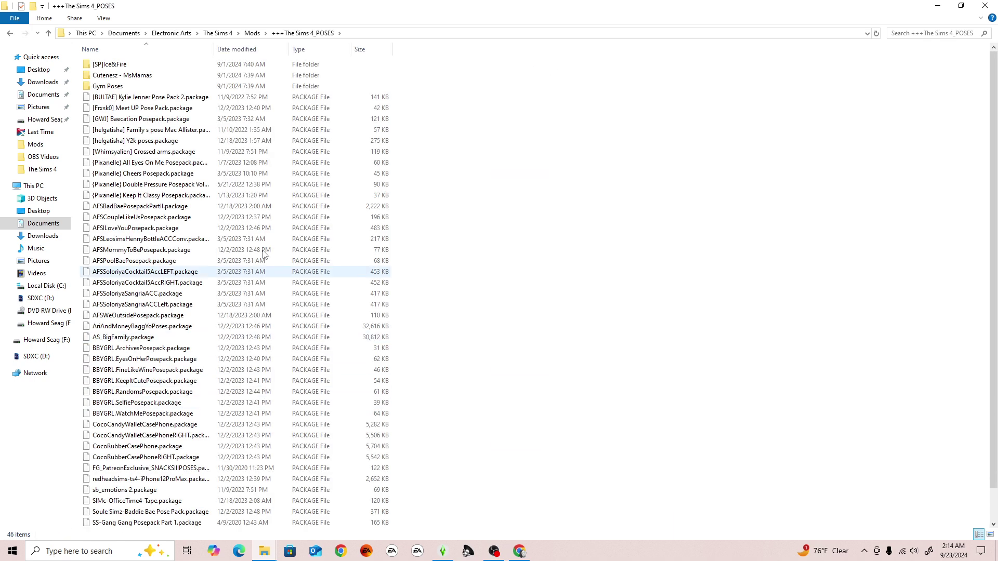
scroll(270, 200, down, 1)
scroll(270, 200, up, 1)
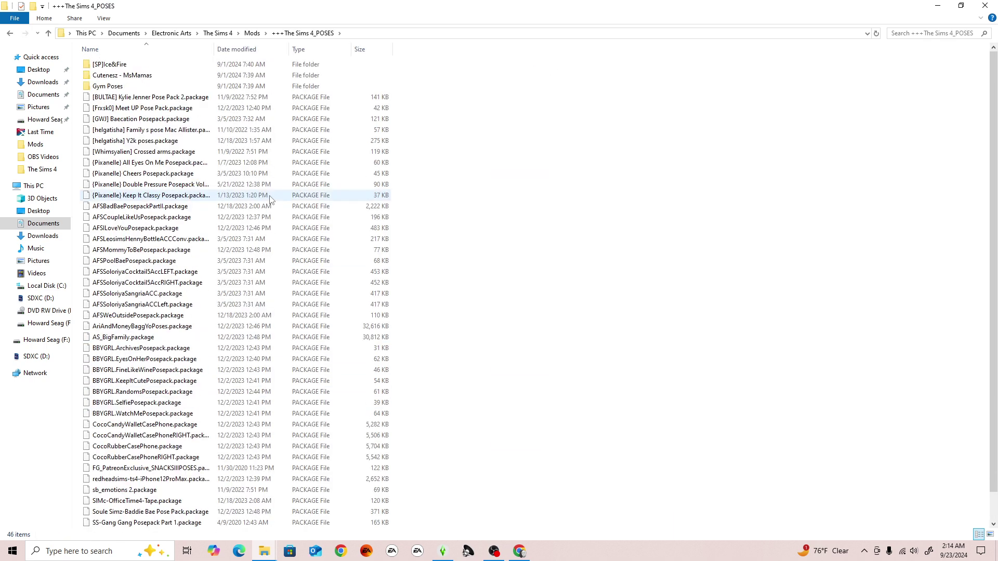
click(9, 34)
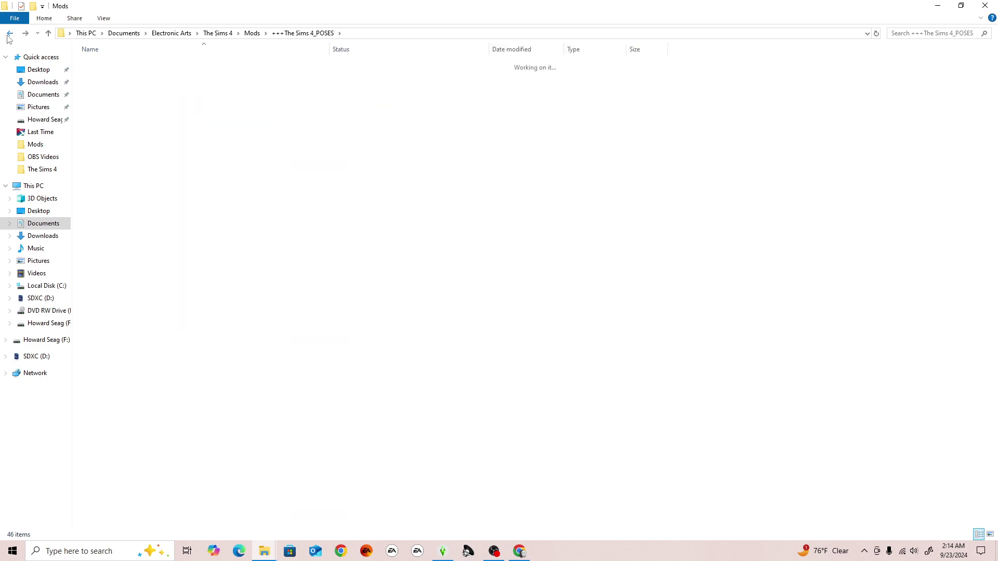
- Reopen the +++The Sims 4_POSES folder, look over its files again and go back to Mods
scroll(203, 446, down, 1)
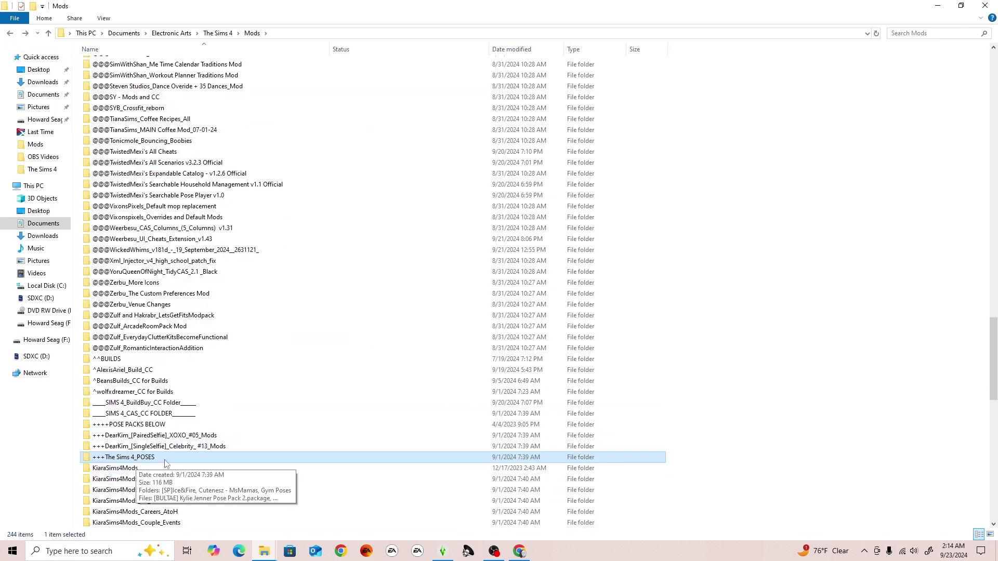
double_click(166, 460)
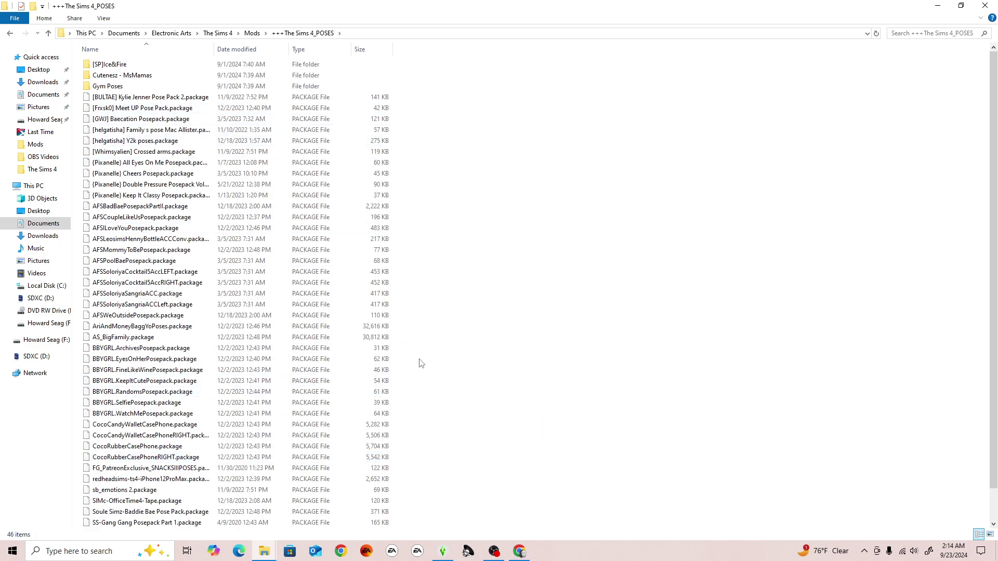
scroll(422, 362, down, 1)
scroll(428, 380, up, 1)
click(11, 34)
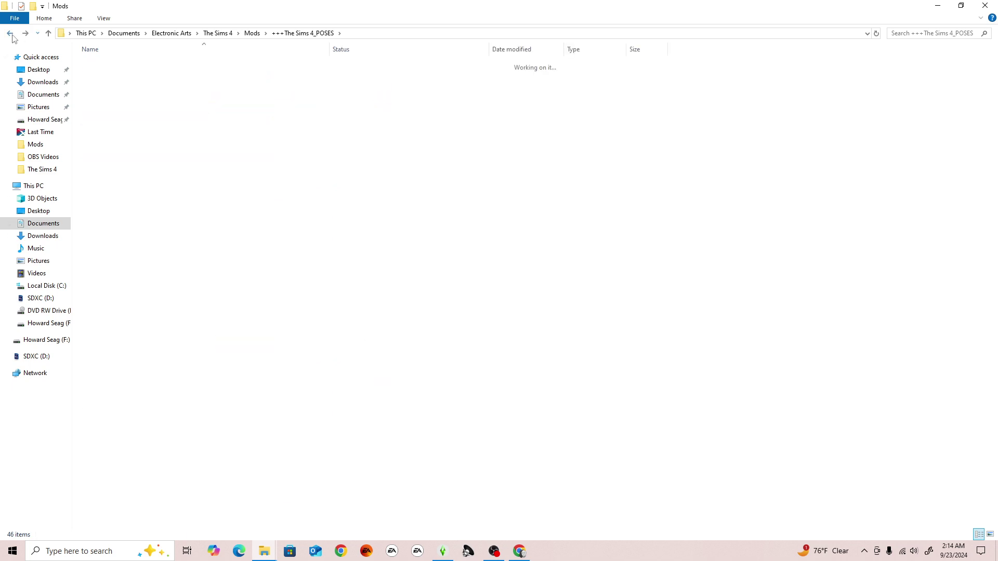
- Look through the mod folders listed after the pose packs, down to Resource.cfg at the end of Mods
scroll(361, 377, down, 3)
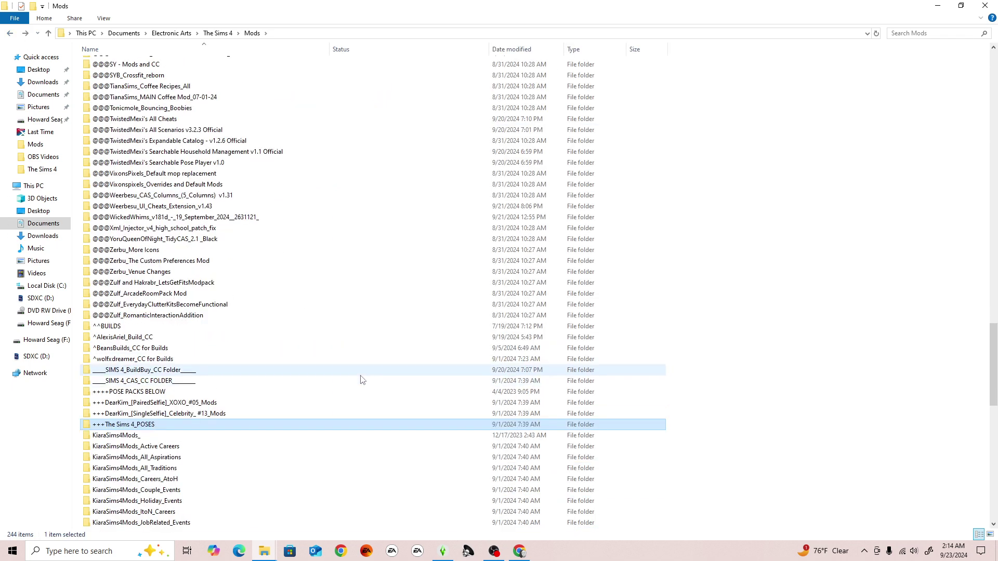
scroll(362, 380, down, 3)
scroll(361, 381, down, 3)
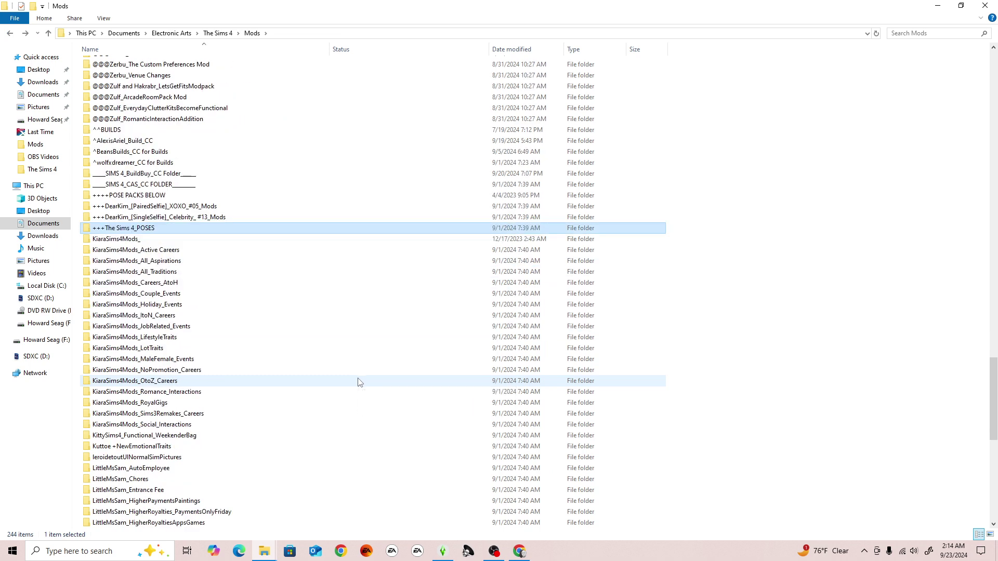
scroll(357, 384, down, 3)
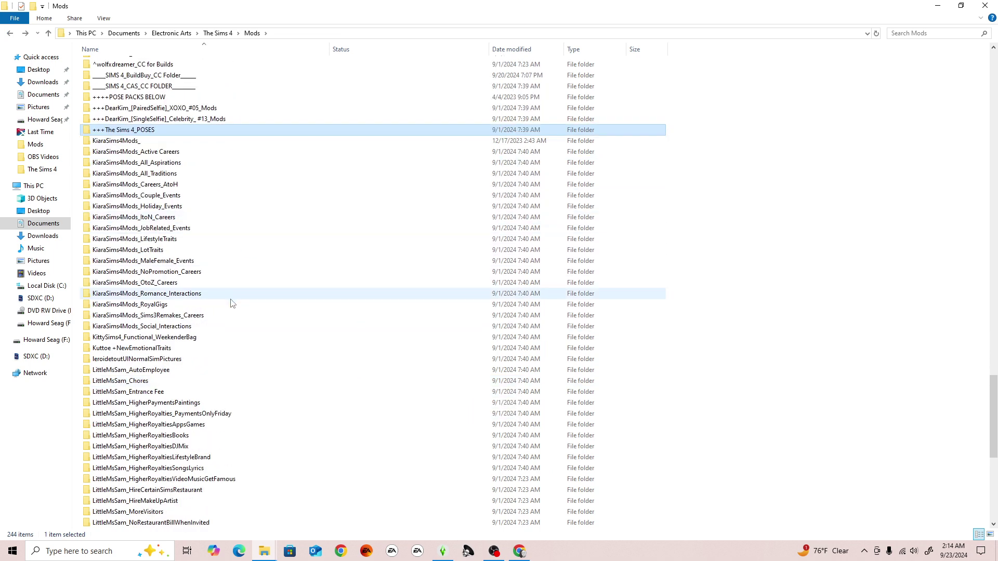
scroll(230, 301, down, 5)
scroll(231, 303, down, 6)
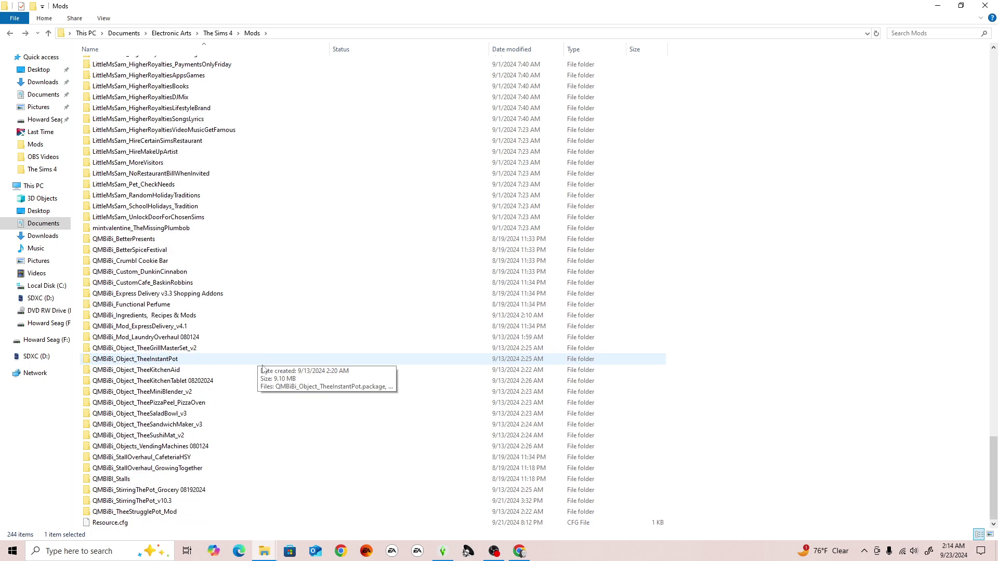
scroll(278, 390, up, 14)
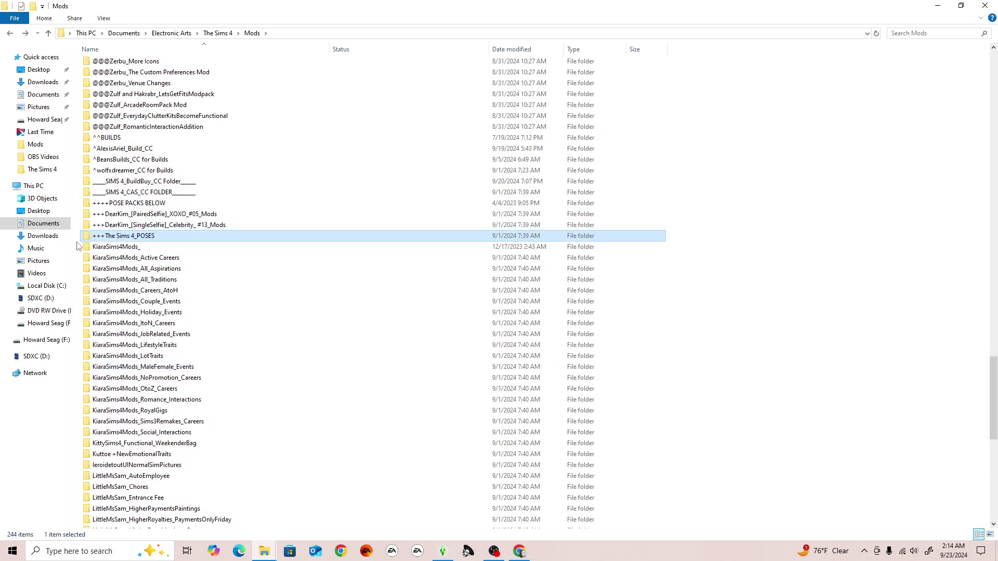
- Clear the folder selection and review the KiaraSims4Mods, LittleMsSam and QMBiBi mod folders again
click(76, 249)
scroll(165, 338, down, 1)
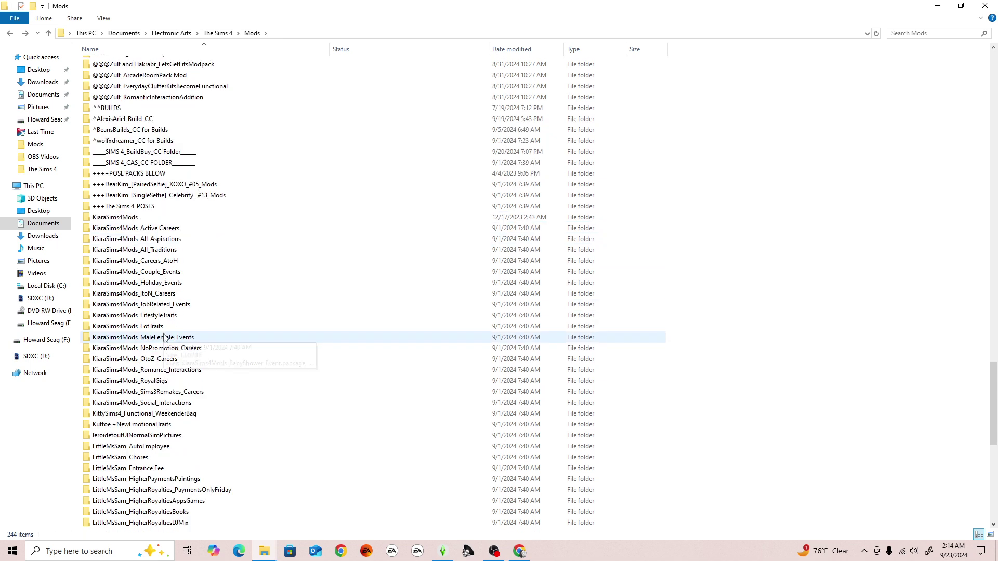
scroll(165, 338, down, 6)
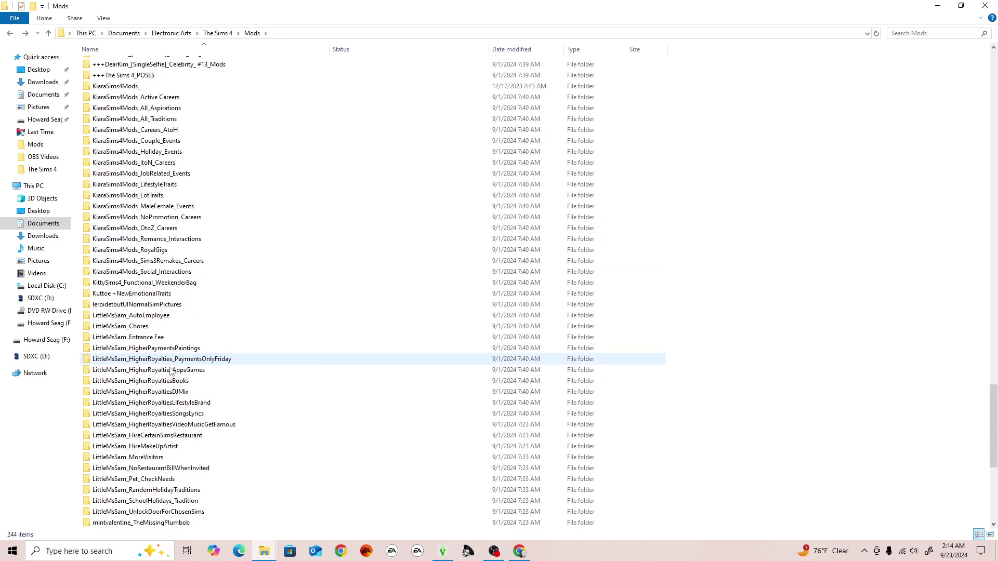
scroll(133, 422, down, 7)
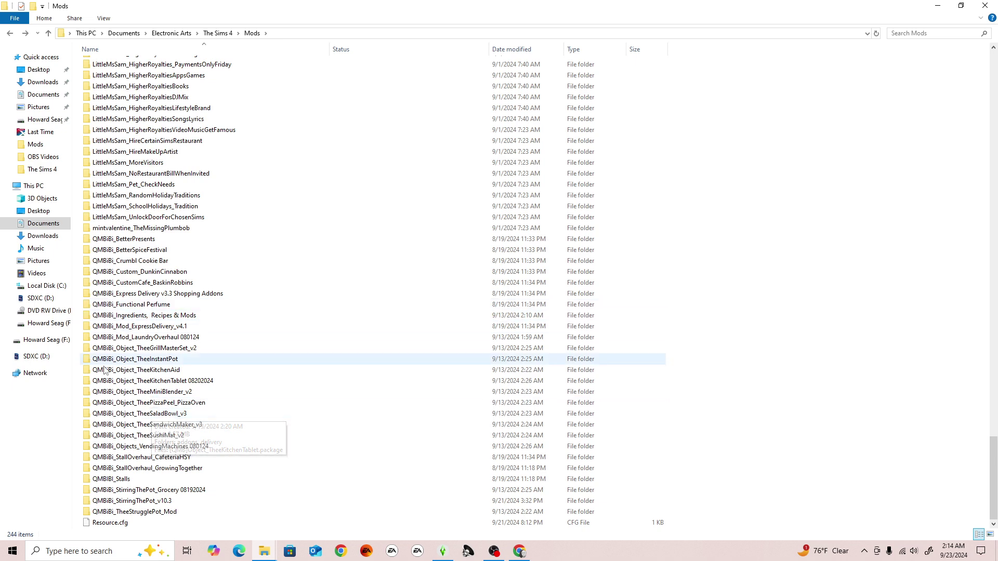
scroll(262, 411, up, 7)
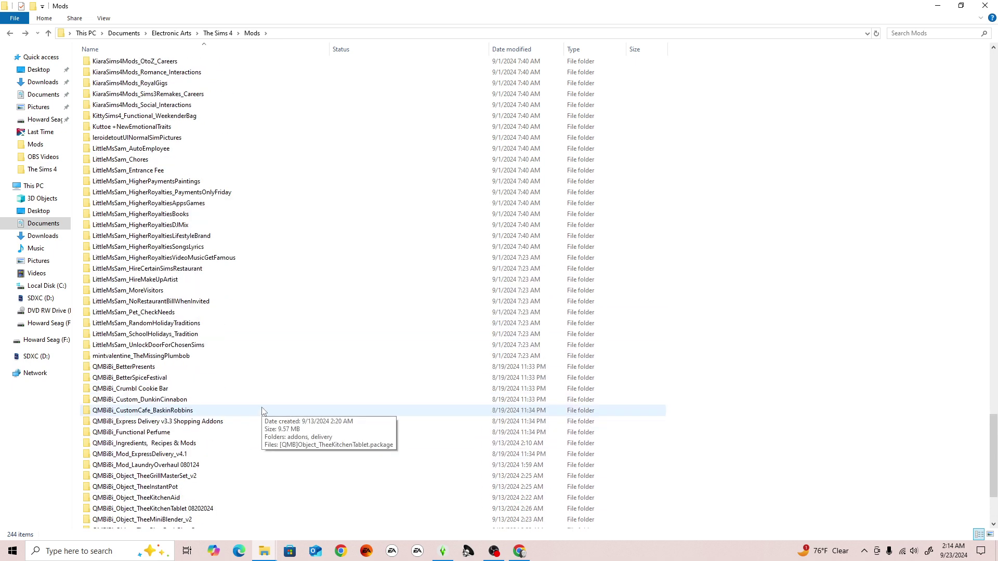
scroll(261, 415, up, 5)
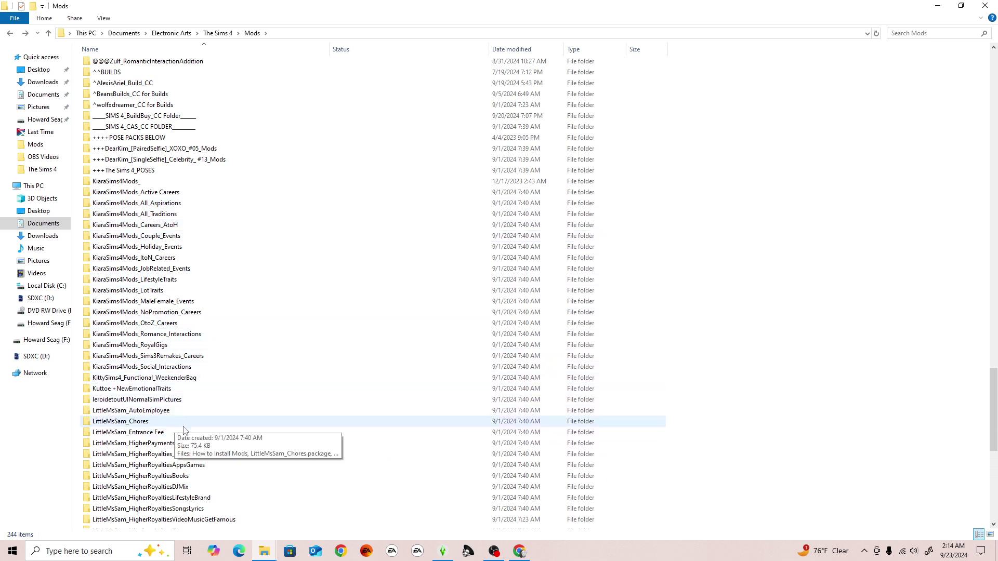
- Open the leroidetoutUINormalSimPictures folder to view its package file, return to Mods and clear the folder selection
double_click(157, 402)
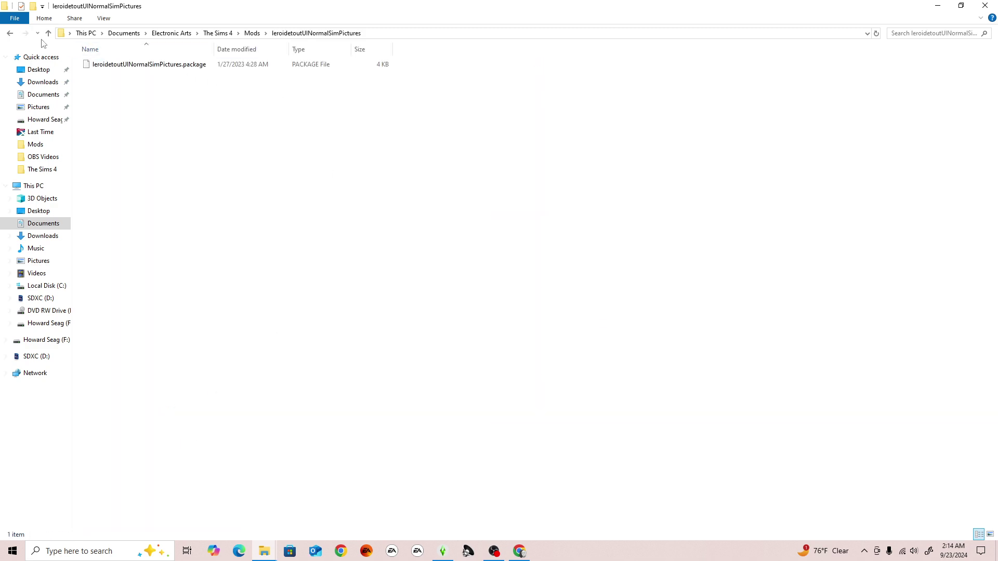
click(9, 37)
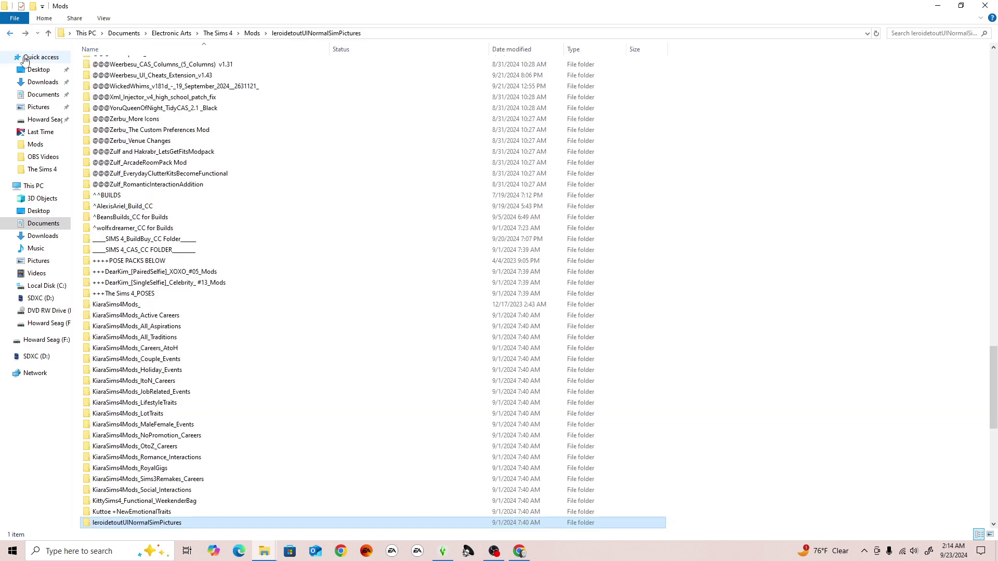
scroll(294, 424, down, 3)
scroll(295, 427, down, 3)
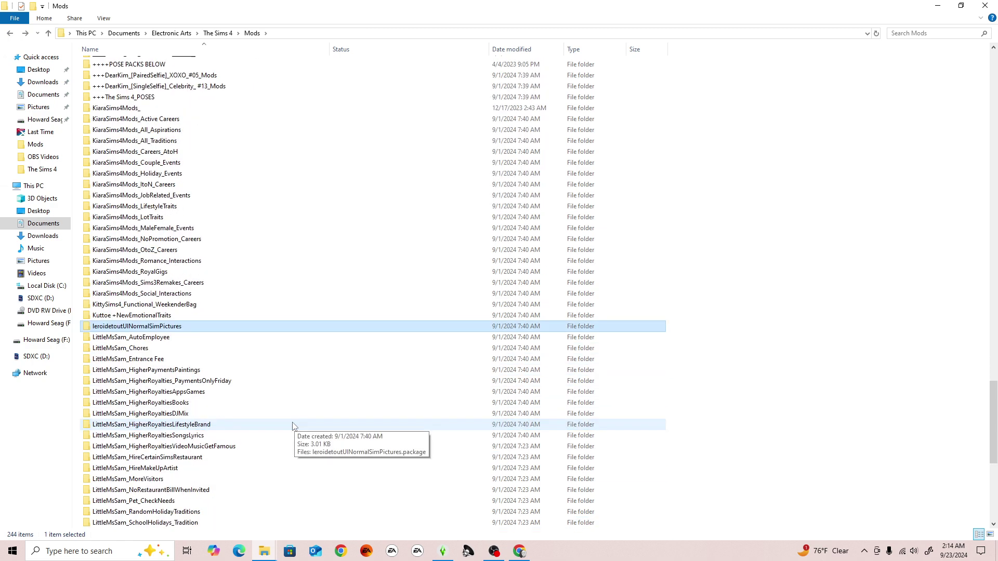
click(77, 315)
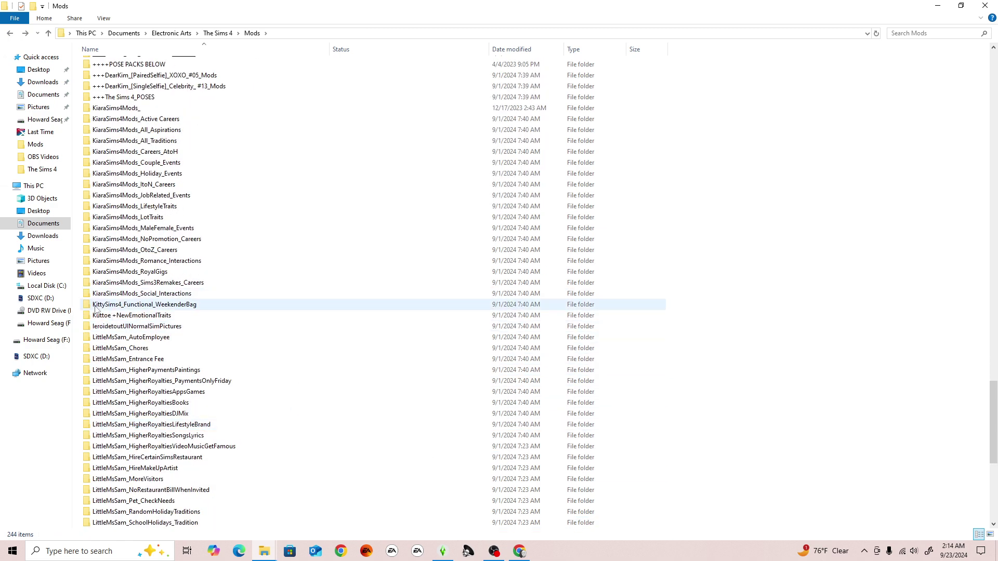
- Review the LittleMsSam and QMBiBi folders down to Resource.cfg and return to the @@@ mod folders in Mods
scroll(174, 447, down, 6)
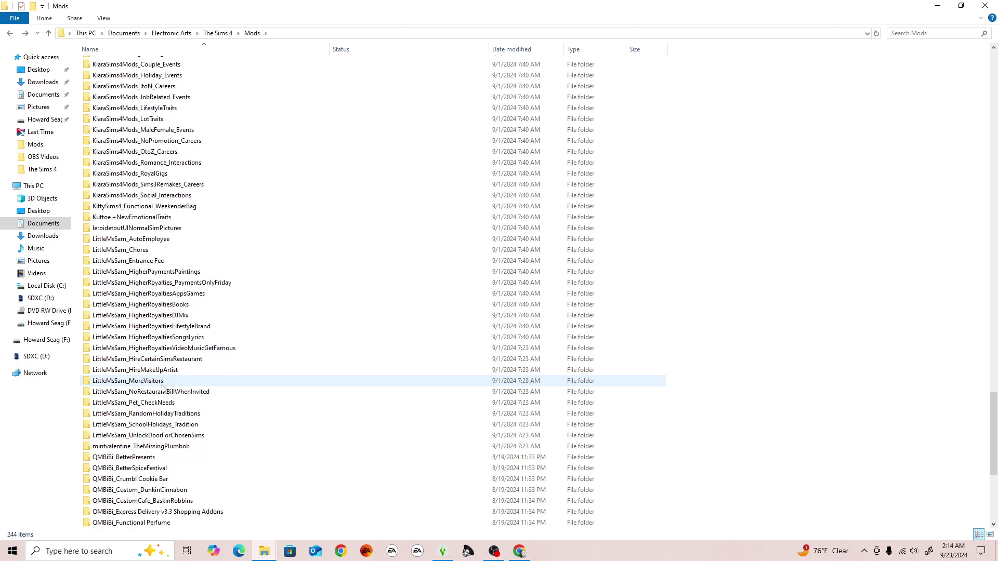
scroll(176, 462, down, 4)
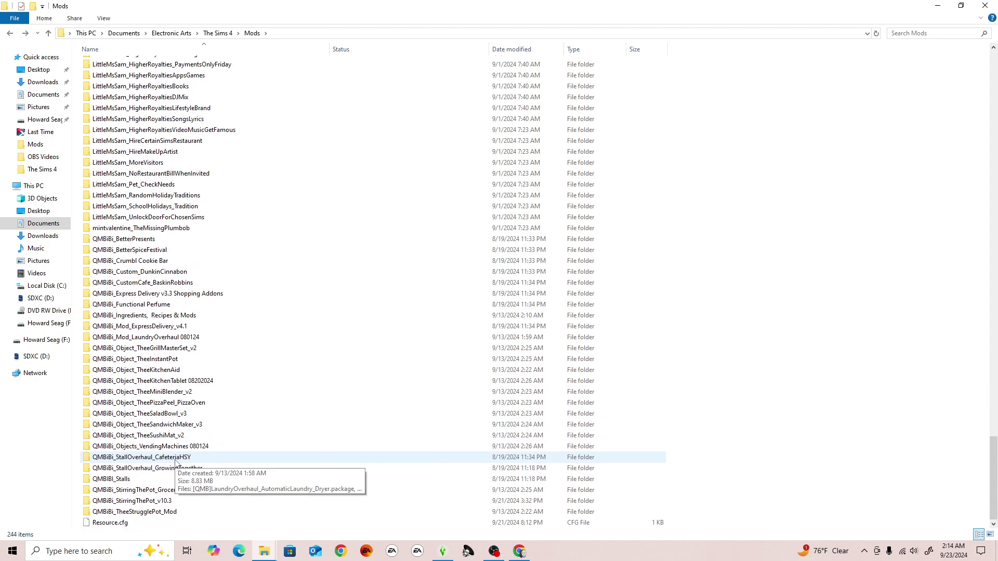
scroll(262, 424, up, 20)
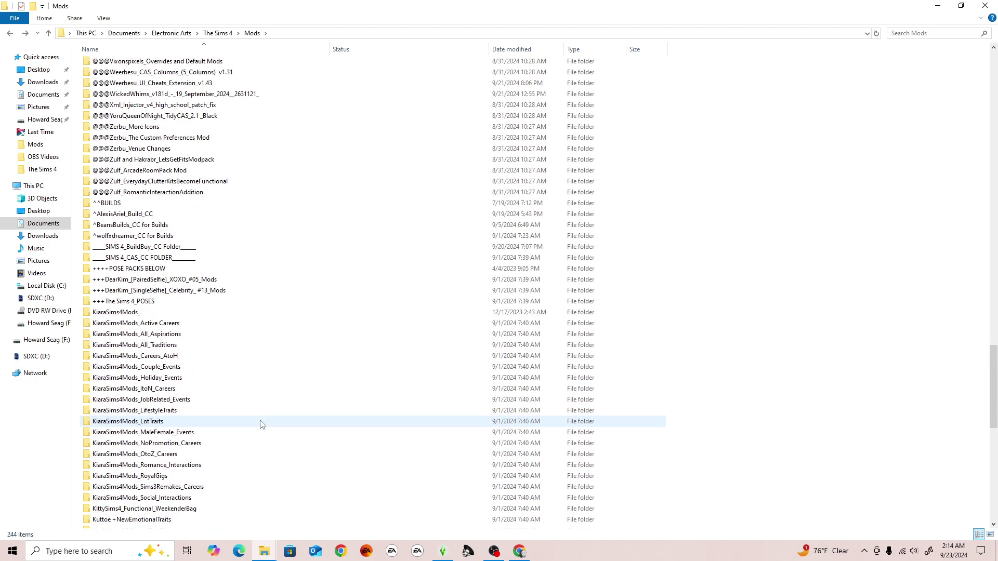
scroll(262, 424, up, 20)
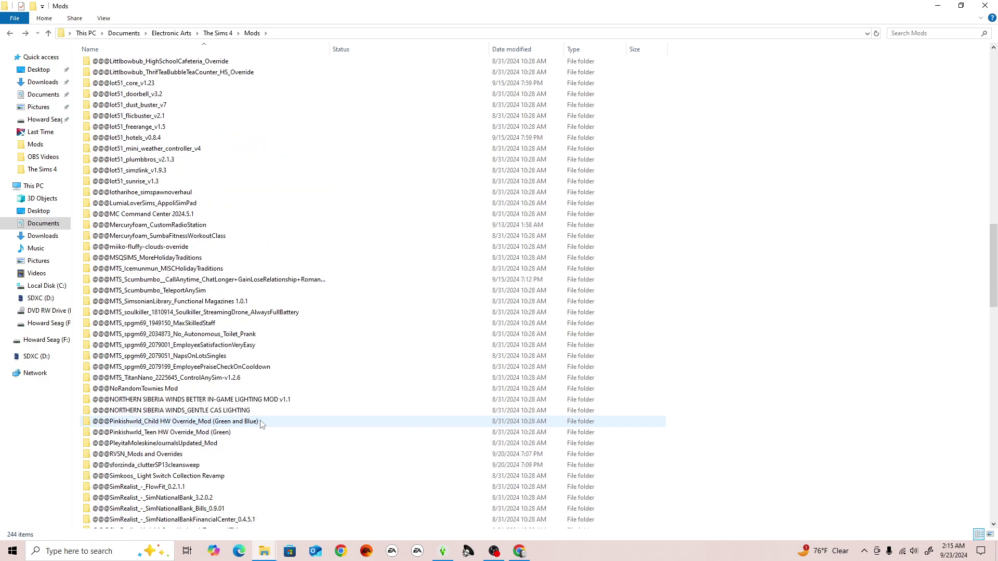
scroll(262, 425, up, 6)
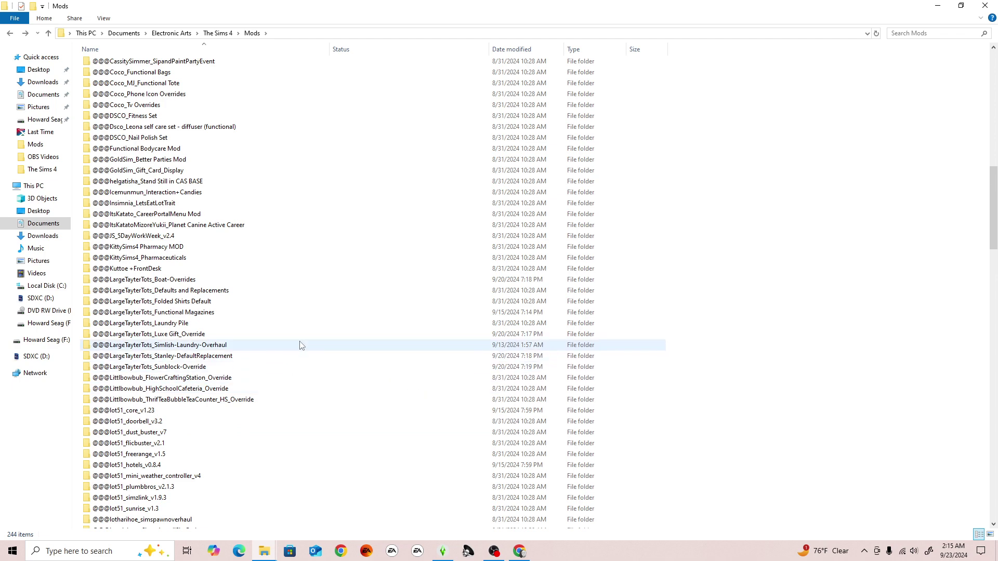
scroll(301, 345, up, 3)
- Switch to the App Store on the tablet, search for patreon, and download and open the Patreon app
text(t)
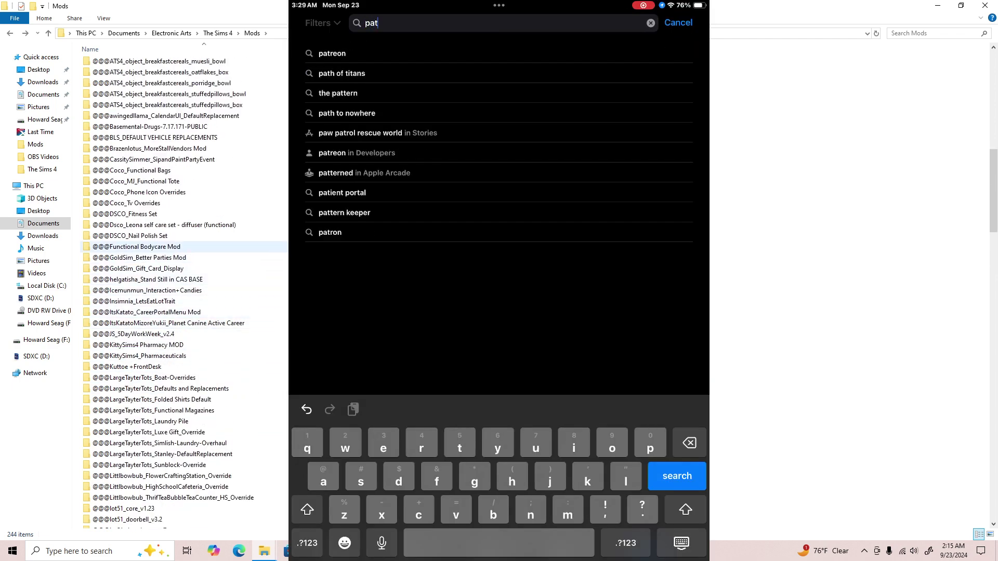
click(333, 53)
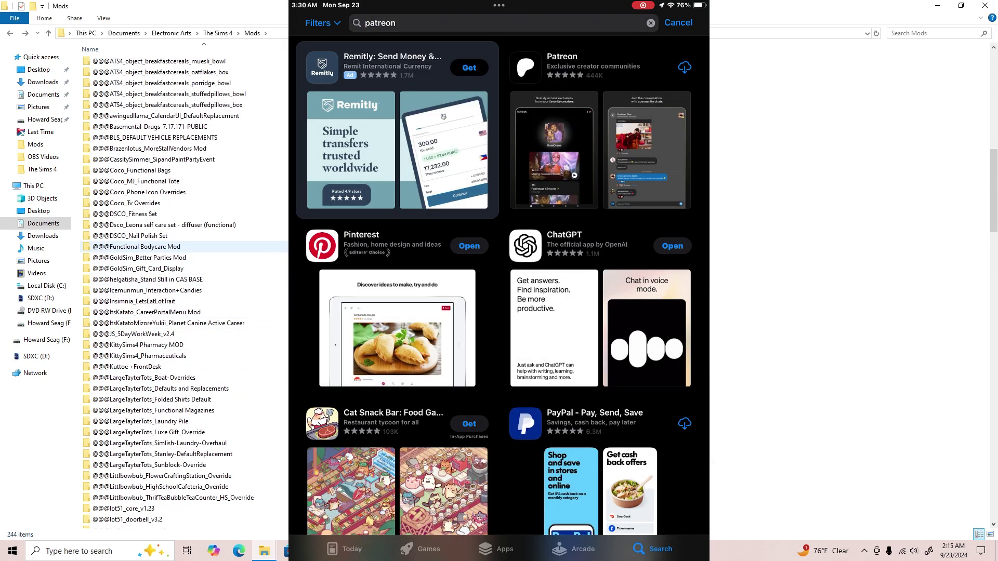
scroll(301, 247, up, 2)
scroll(182, 247, up, 10)
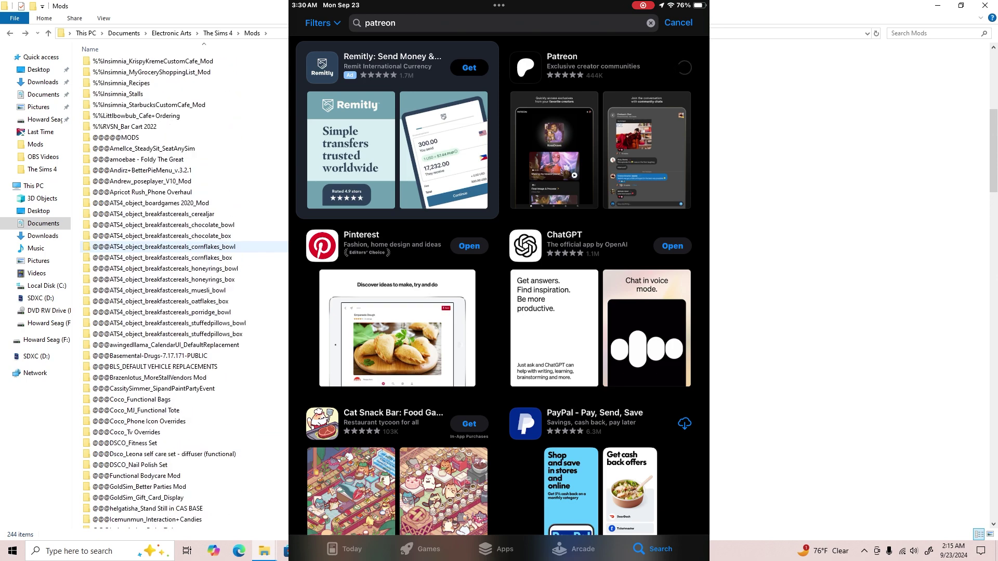
scroll(182, 246, up, 5)
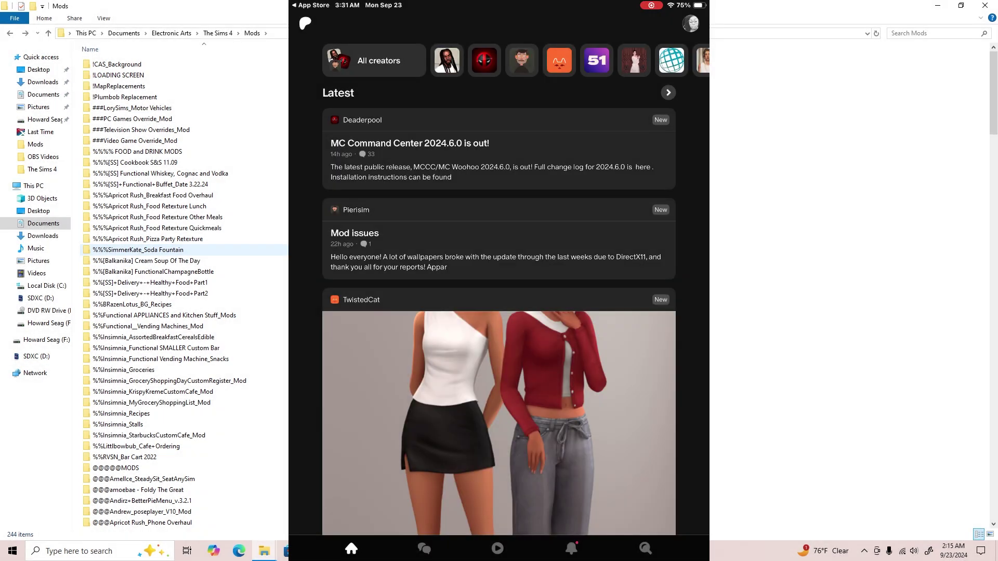
- Open Deaderpool's MC Command Center 2024.6.0 post, read down to the McCmdCenter_AllModules_2024_6_0.zip attachment and return to the creator's page
click(485, 60)
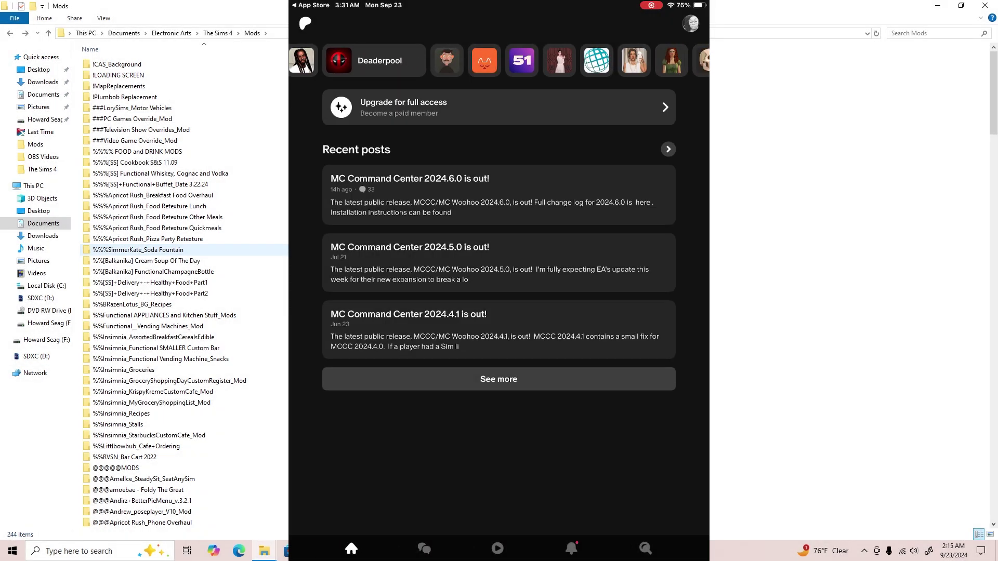
click(409, 195)
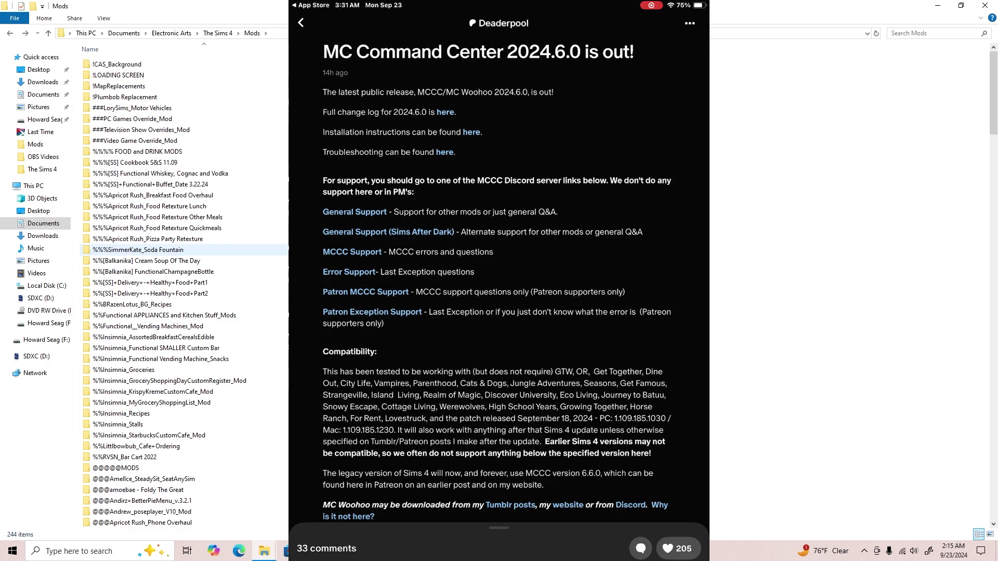
scroll(499, 298, down, 4)
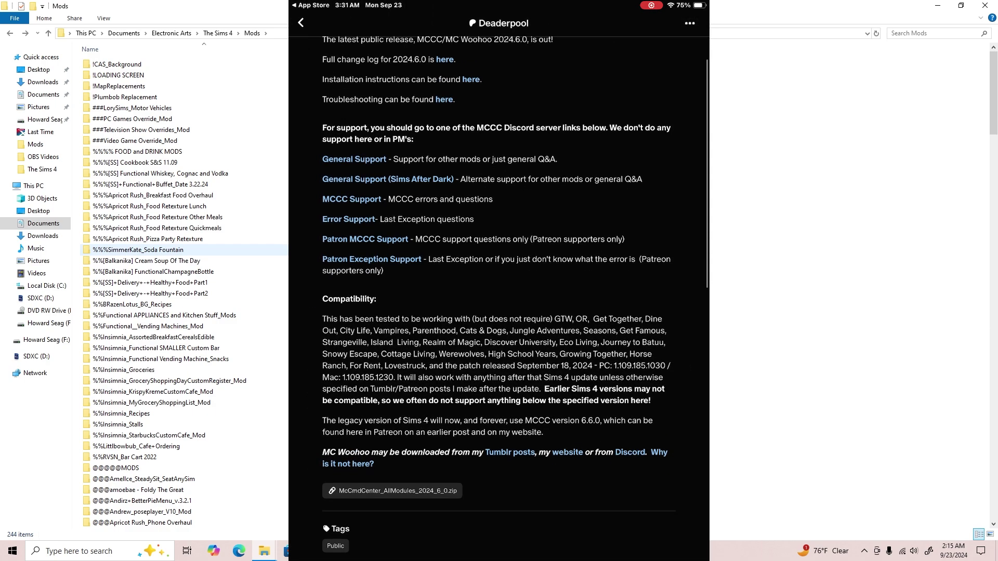
scroll(499, 298, down, 4)
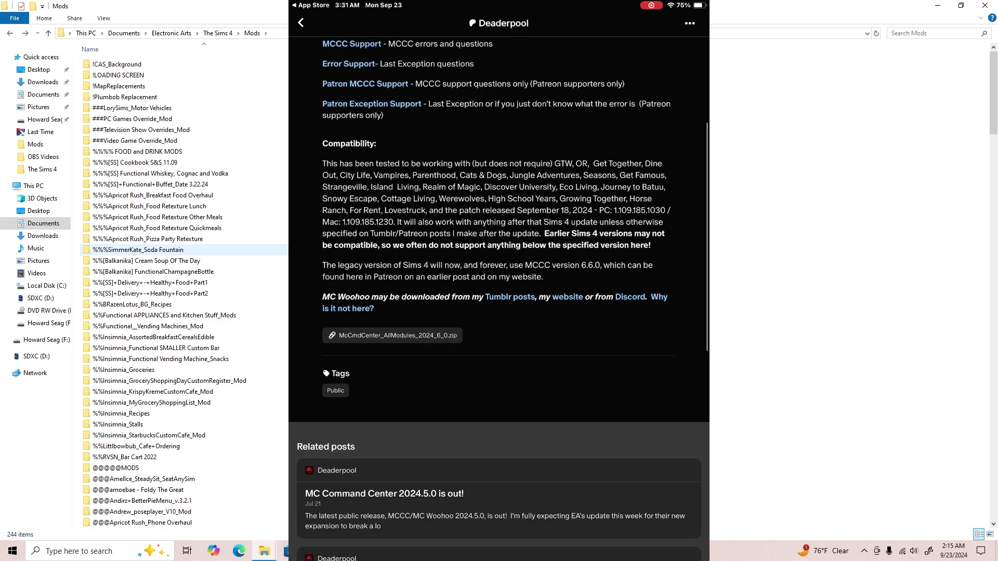
scroll(499, 298, up, 4)
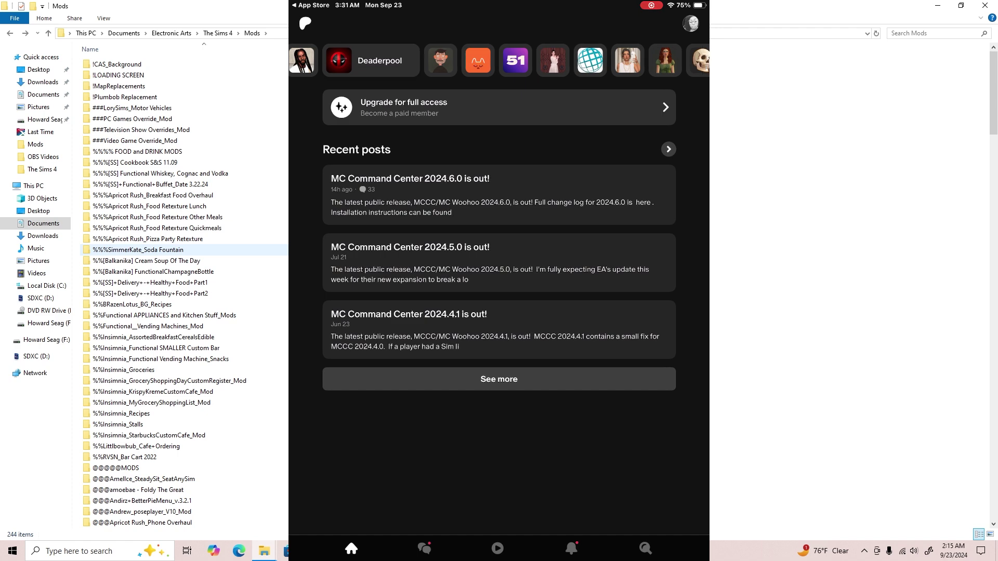
- Browse the latest posts from all followed creators on Patreon for mod updates and new releases
scroll(499, 311, down, 2)
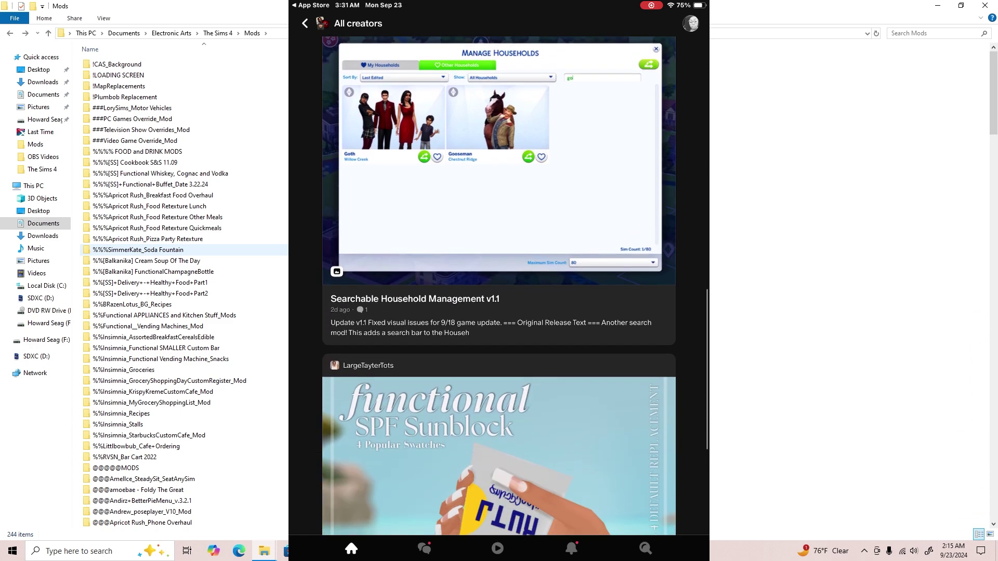
scroll(252, 312, down, 3)
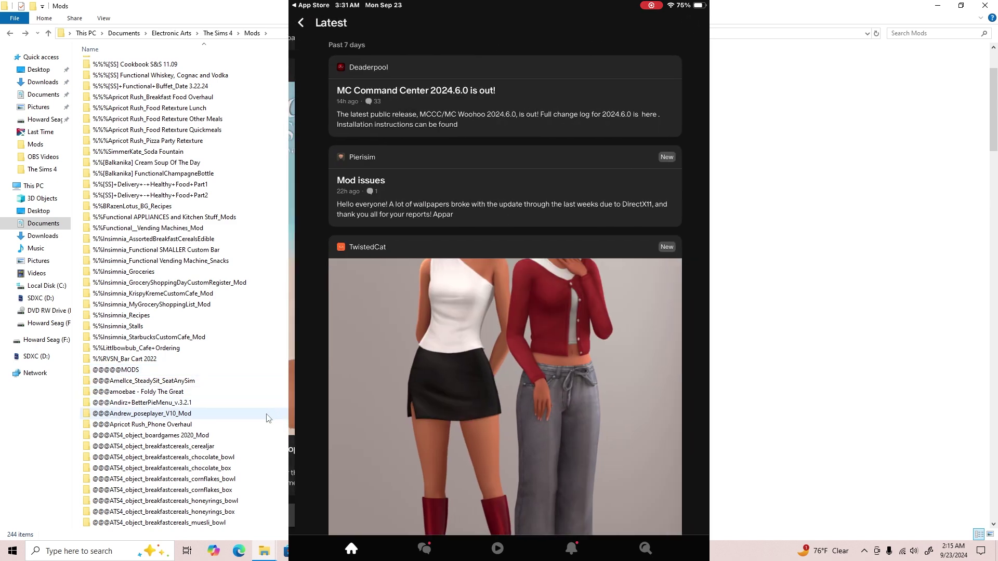
scroll(260, 471, up, 3)
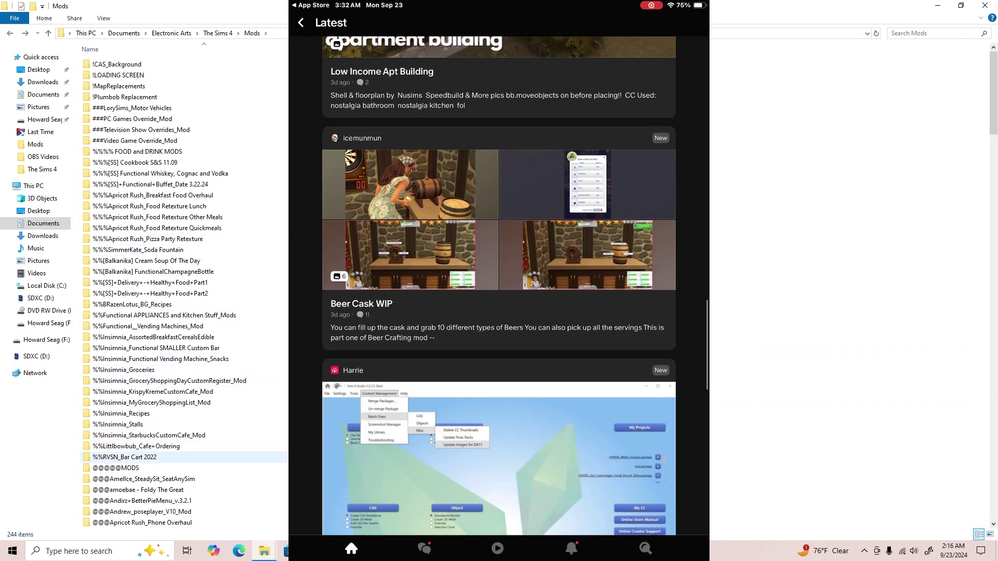
scroll(221, 362, down, 3)
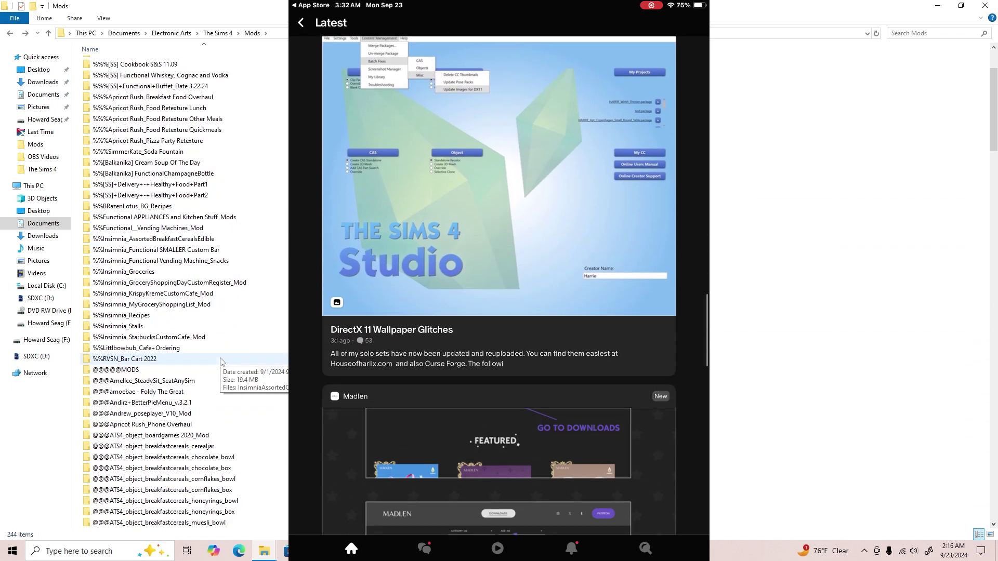
scroll(276, 331, down, 1)
scroll(275, 331, down, 3)
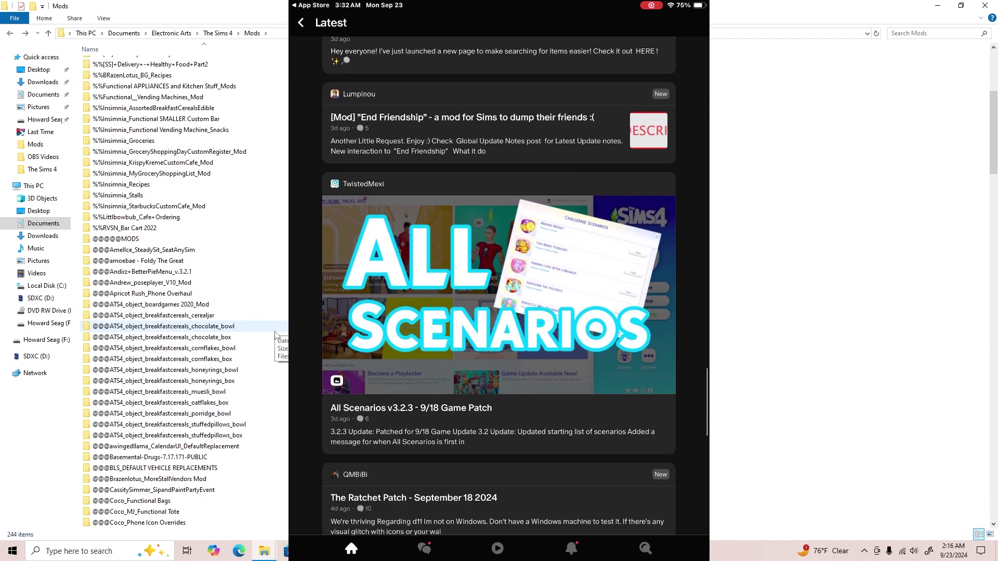
- Return to the Mods folder on the computer and look through the @@@ mod folders down to the lot51 mods
scroll(275, 336, up, 2)
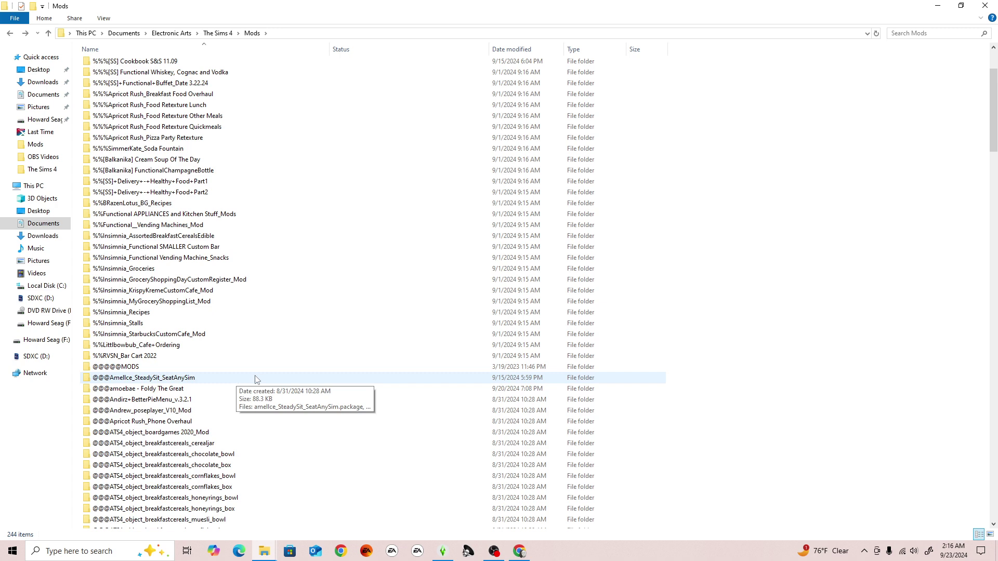
scroll(255, 379, down, 8)
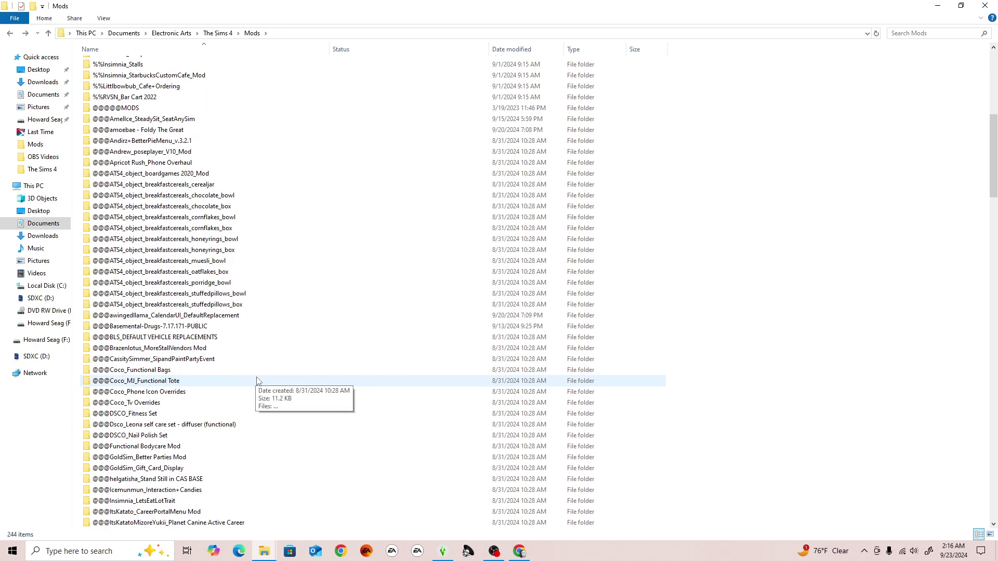
scroll(364, 426, down, 2)
scroll(375, 442, down, 1)
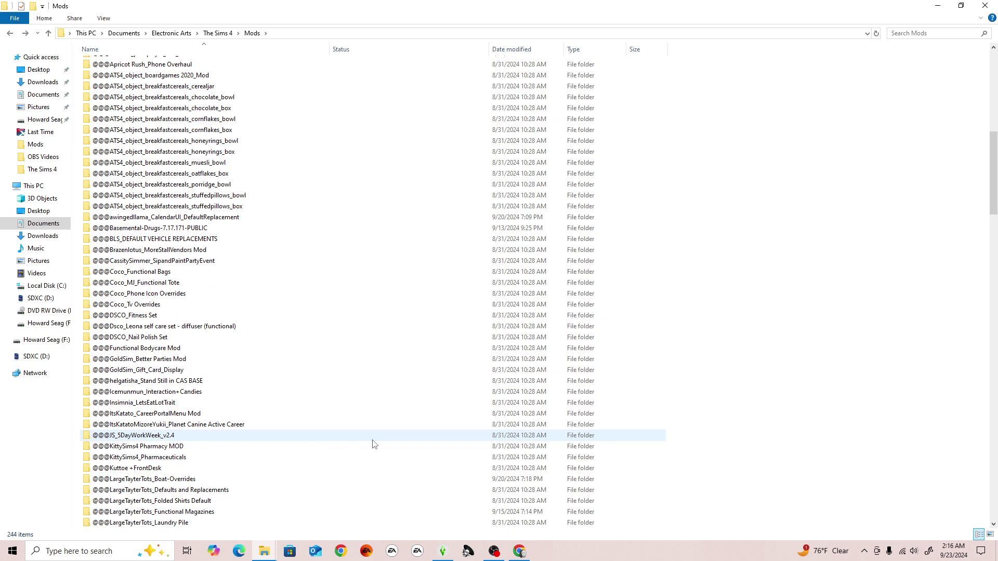
scroll(374, 445, down, 4)
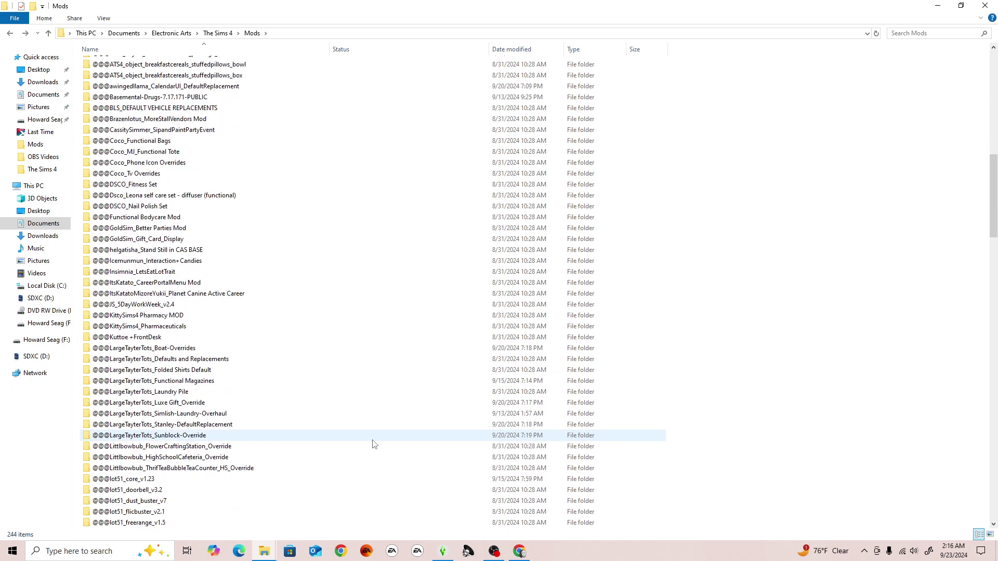
scroll(374, 445, up, 4)
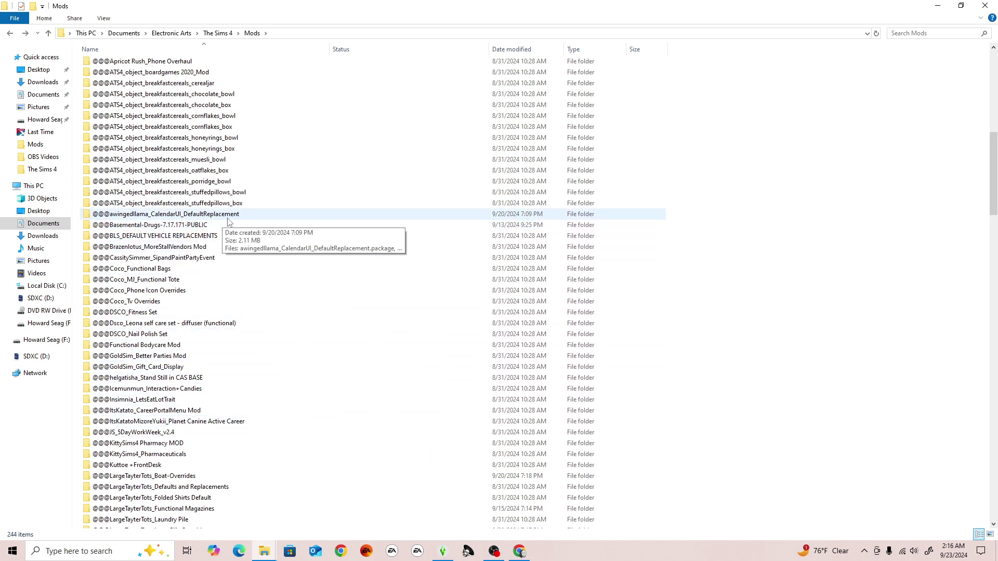
mouse_move(244, 226)
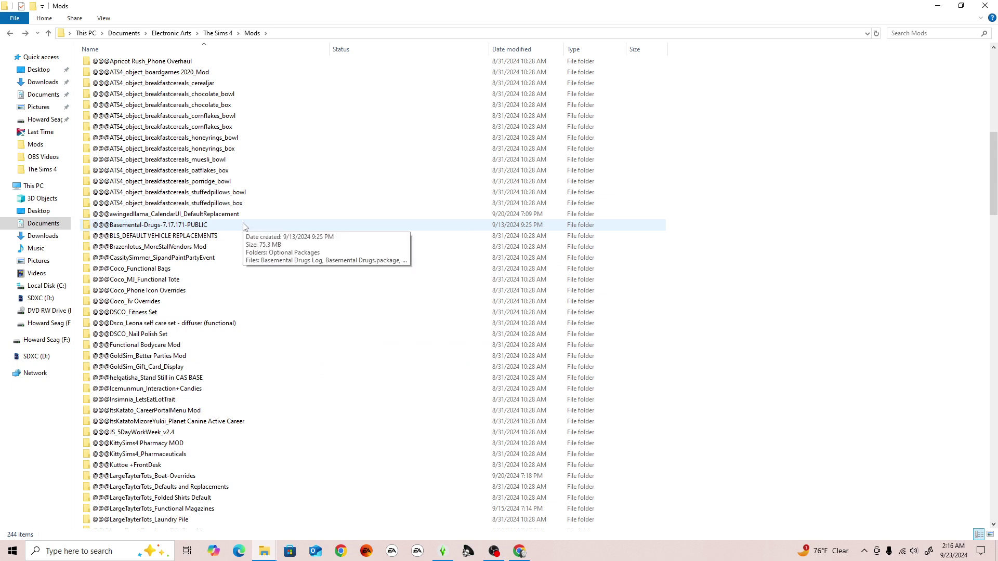
scroll(244, 226, down, 5)
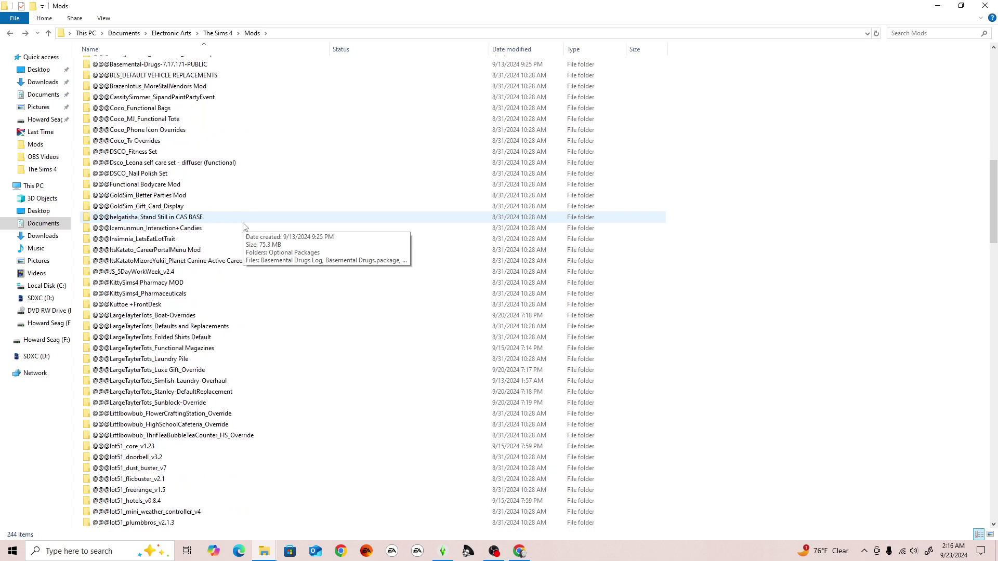
scroll(244, 227, down, 3)
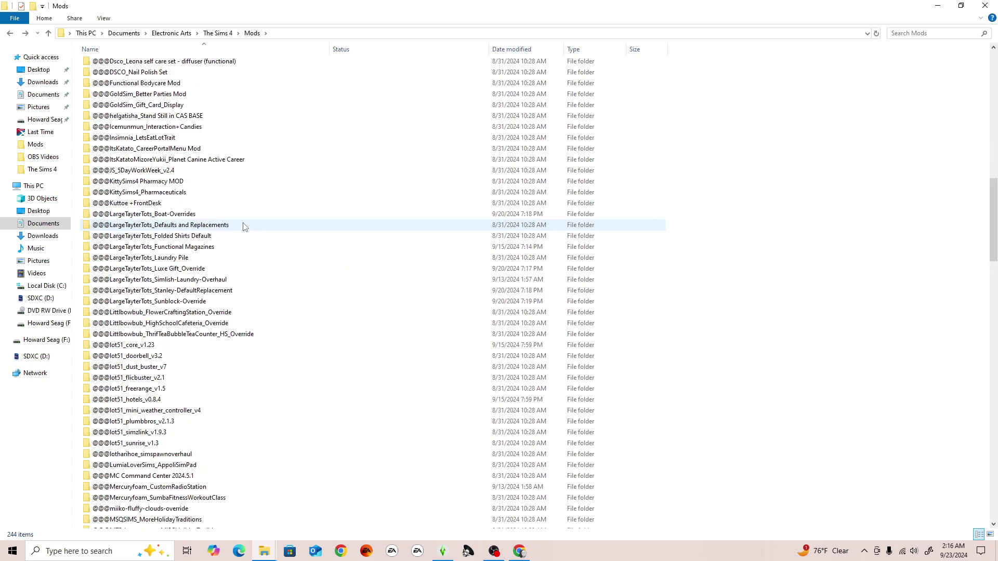
mouse_move(143, 348)
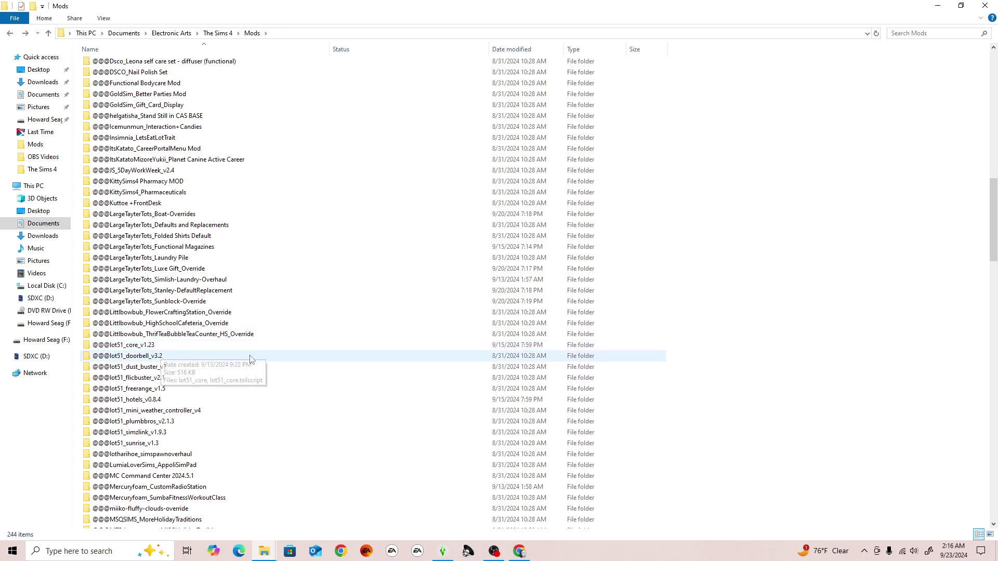
- Go back to the Basemental-Drugs folder and look down the @@@ mods through TwistedMexi, WickedWhims and Zerbu
scroll(309, 354, up, 8)
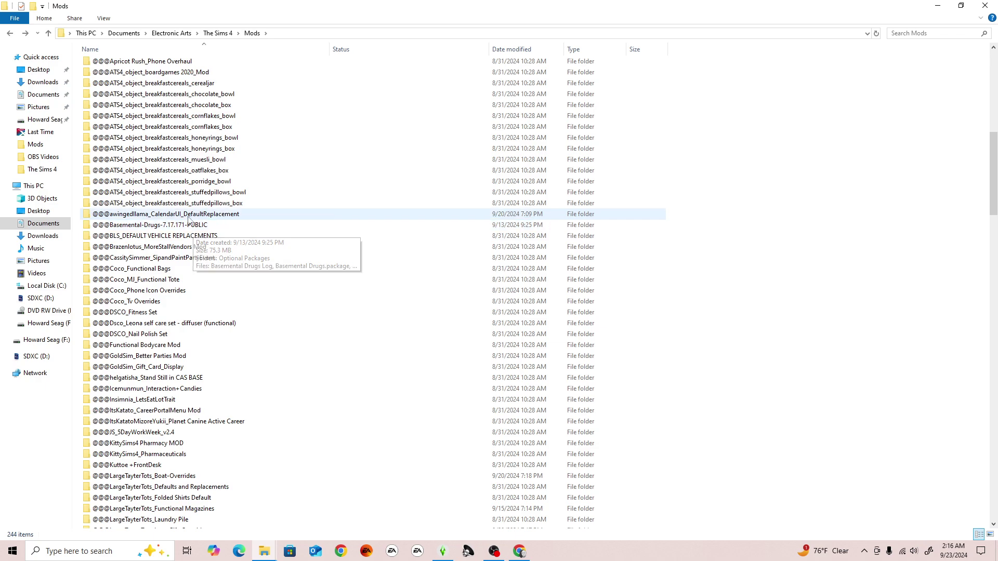
scroll(390, 374, down, 11)
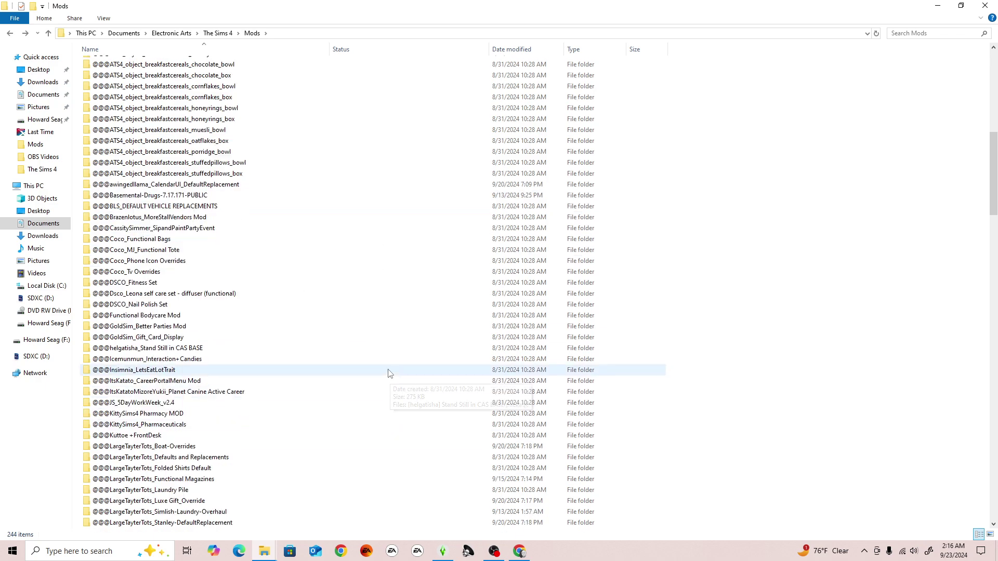
scroll(390, 374, down, 20)
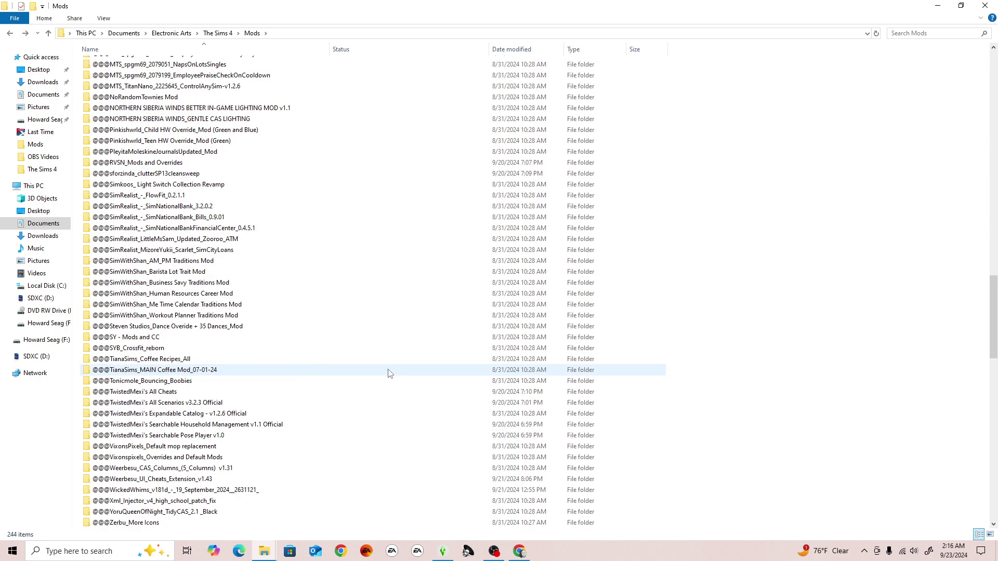
- Look through the Mods folder past the BuildBuy, CAS and pose pack folders to the KiaraSims4Mods, LittleMsSam and QMBiBi mods
scroll(390, 374, down, 12)
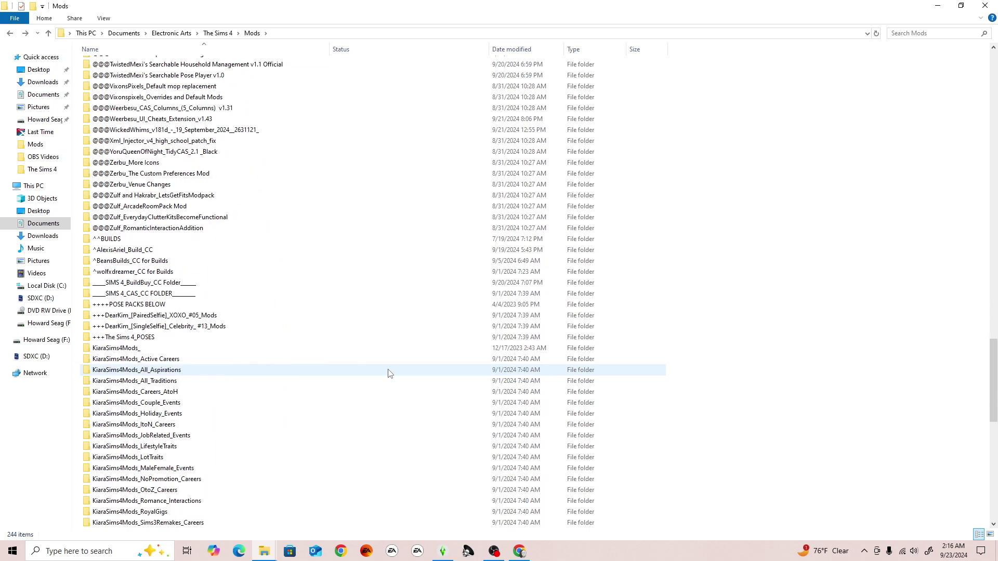
scroll(390, 374, down, 1)
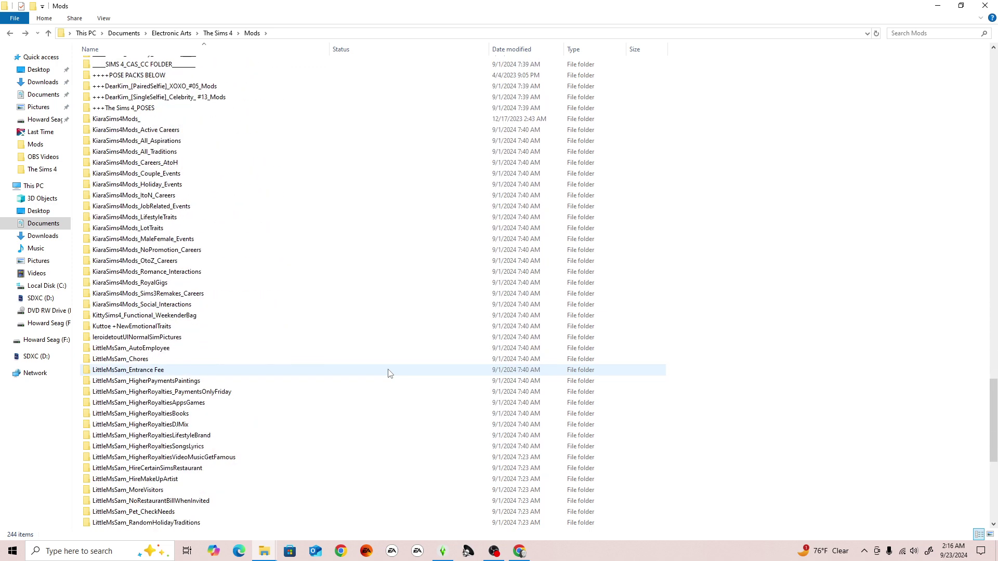
scroll(389, 374, down, 1)
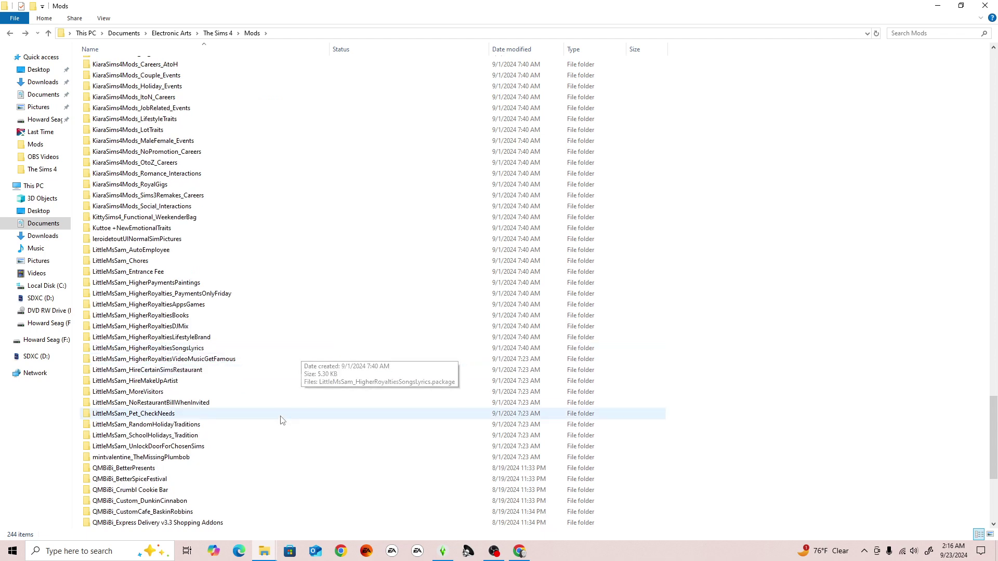
scroll(324, 438, up, 4)
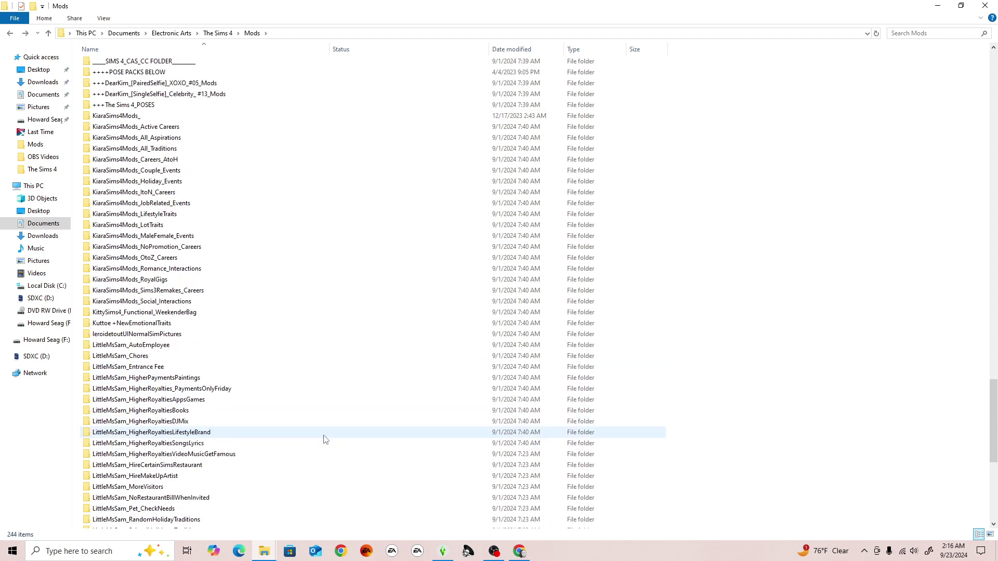
- Switch to the running The Sims 4 game and look around the restaurant's patio and indoor dining tables
click(445, 552)
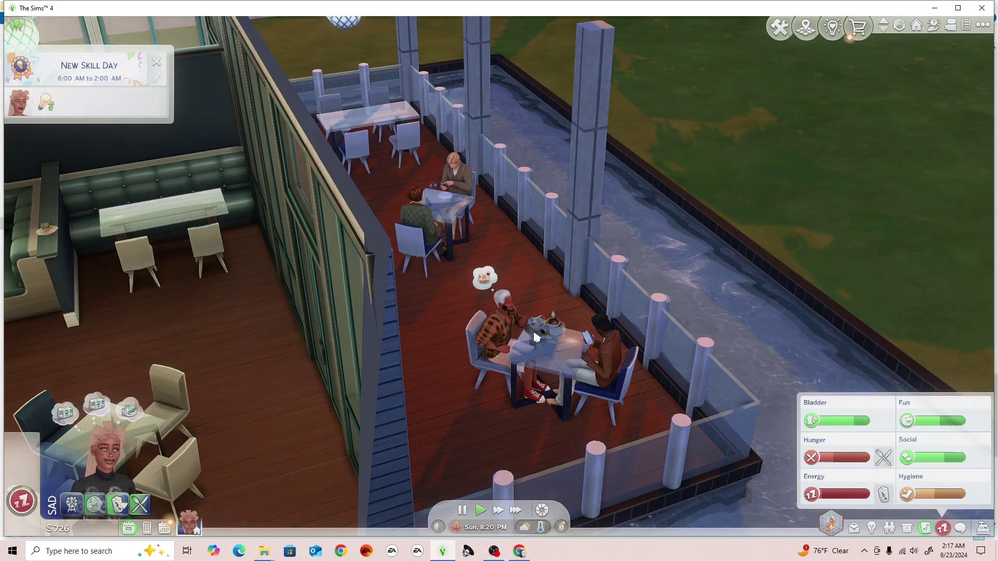
scroll(622, 314, up, 3)
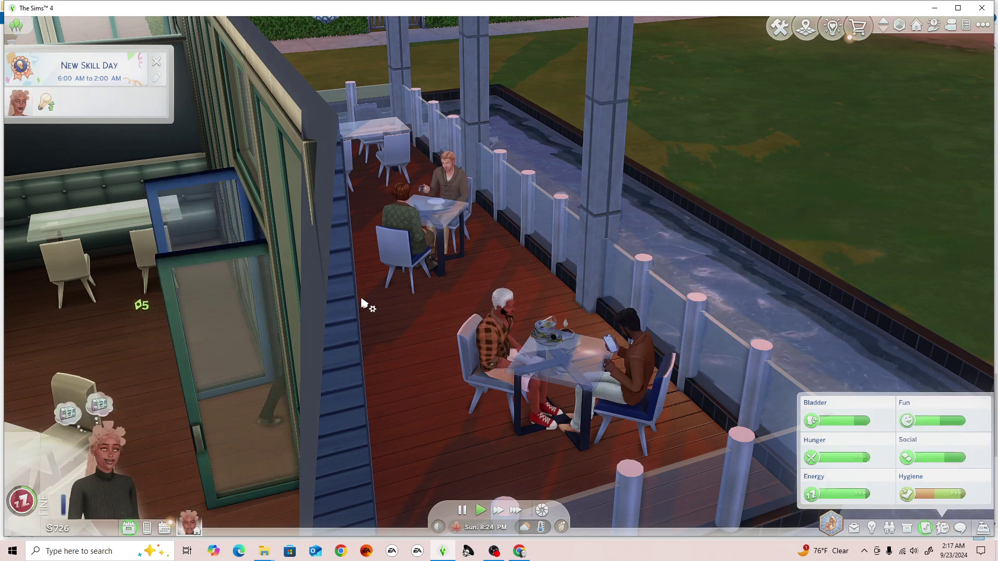
scroll(391, 371, down, 3)
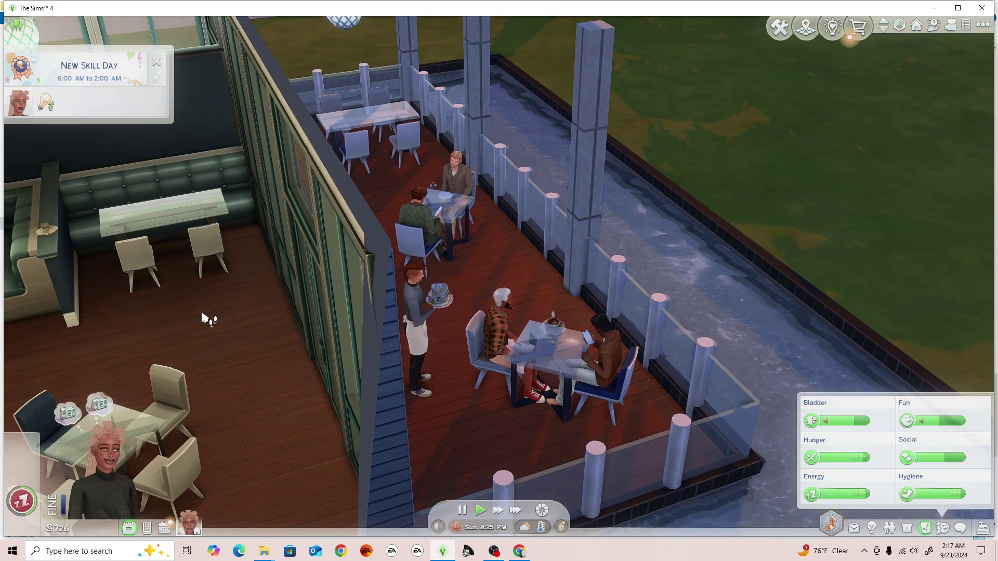
scroll(208, 319, up, 2)
scroll(205, 316, down, 3)
scroll(249, 318, up, 3)
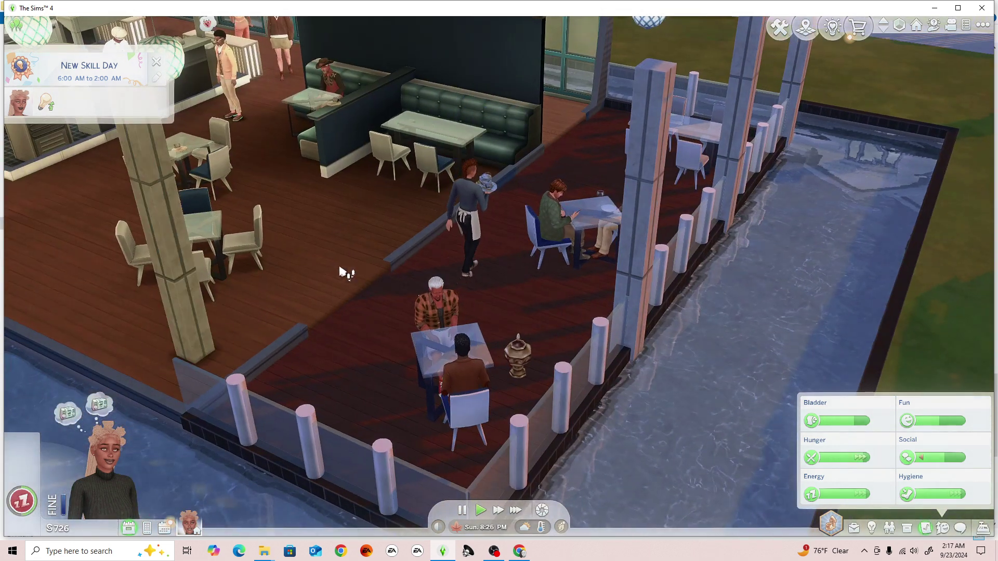
scroll(352, 254, down, 3)
scroll(416, 280, up, 3)
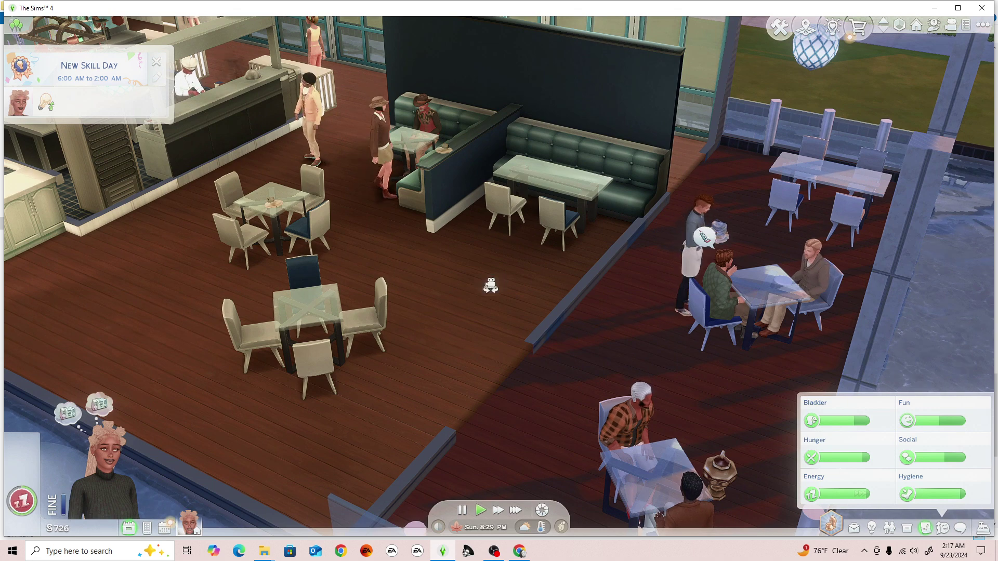
scroll(491, 286, up, 3)
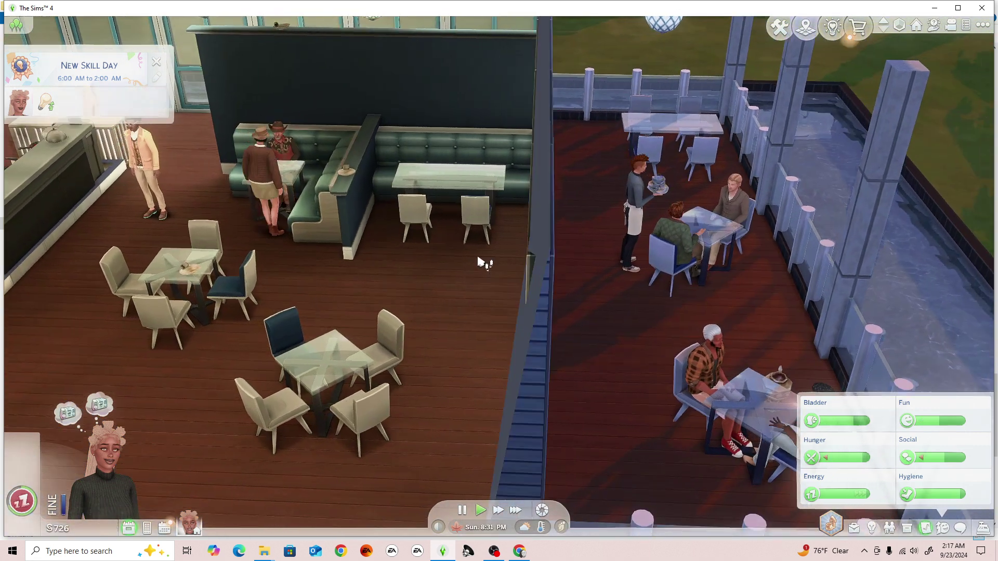
scroll(338, 297, down, 3)
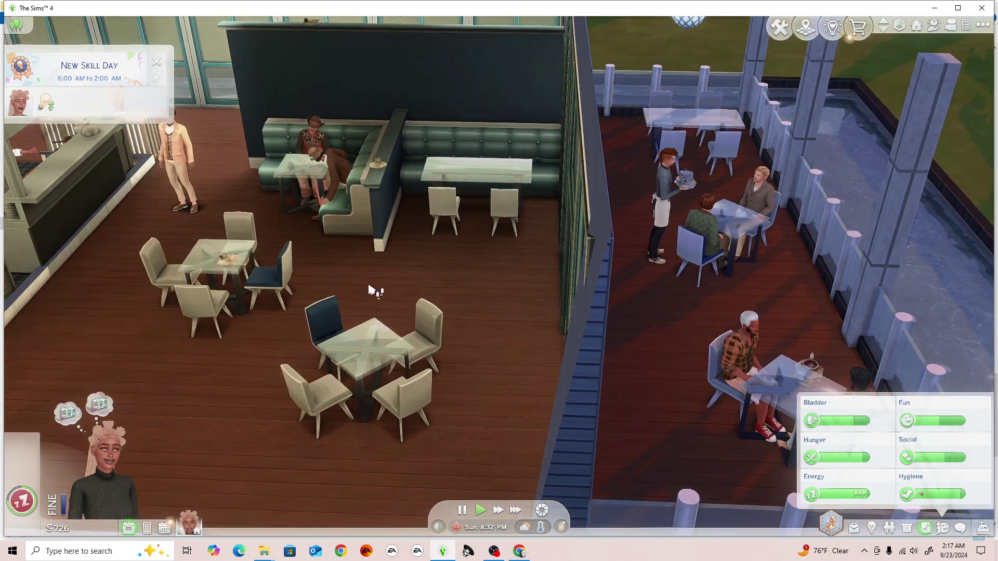
scroll(375, 290, up, 2)
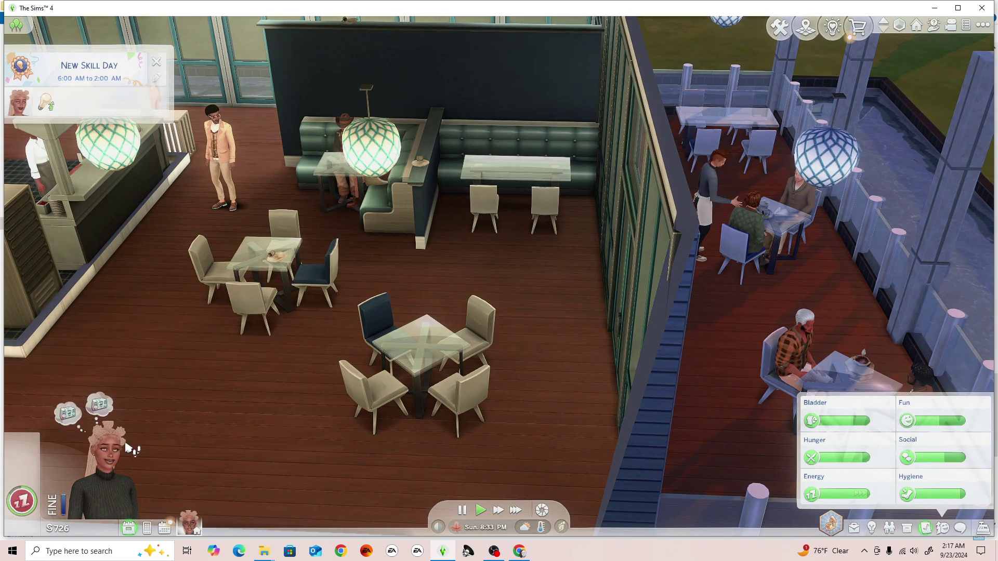
- Find the active Sim in the restaurant, look over the restrooms, kitchen and bar around her, and check her Uncomfortable moodlet
click(188, 526)
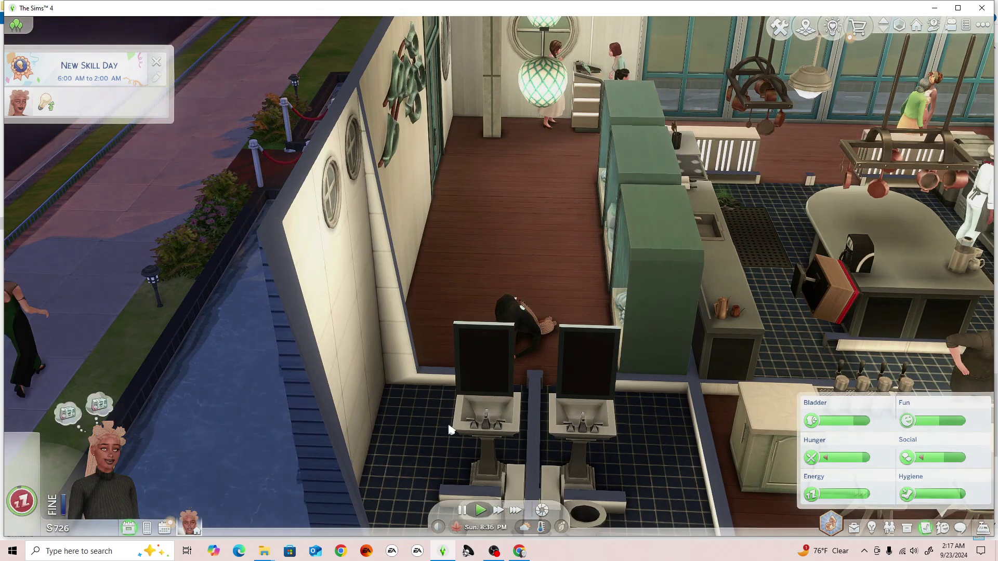
drag(534, 283, 251, 249)
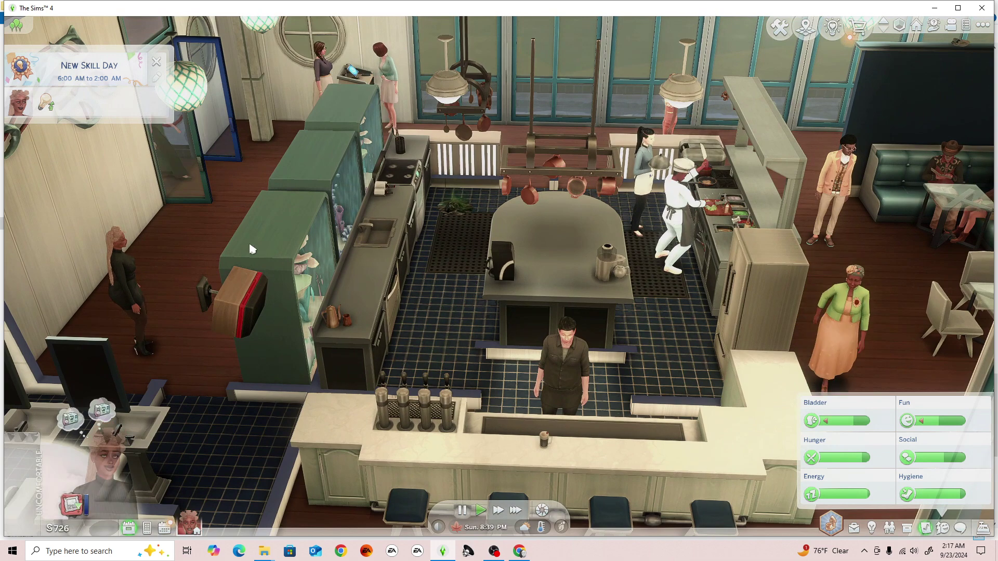
scroll(258, 240, down, 3)
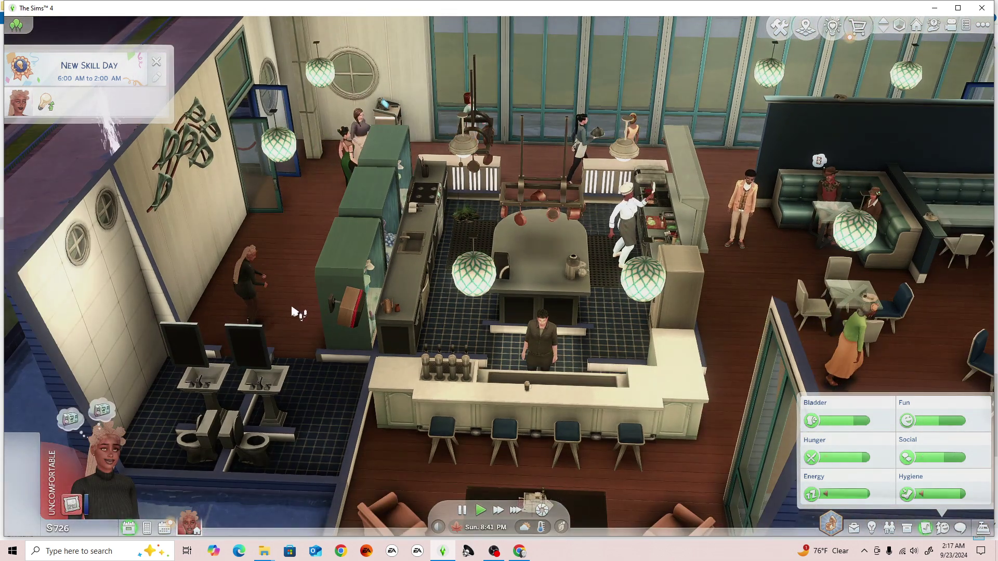
scroll(292, 312, up, 2)
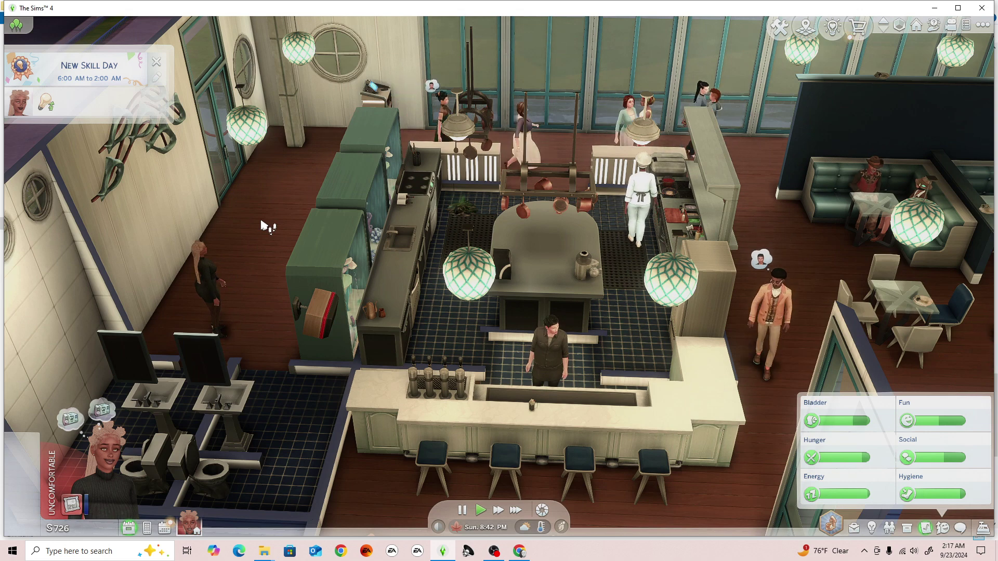
drag(451, 345, 411, 294)
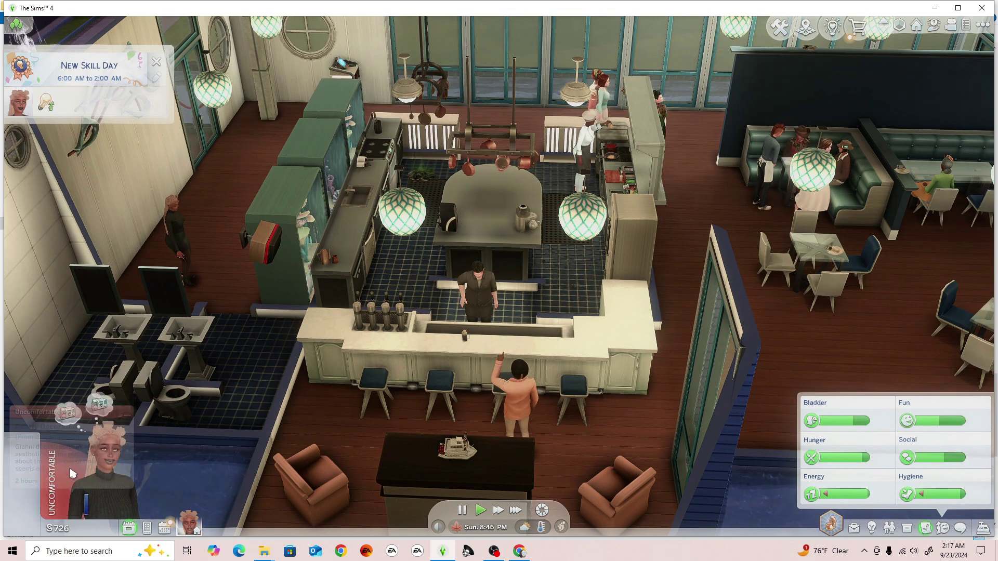
mouse_move(73, 507)
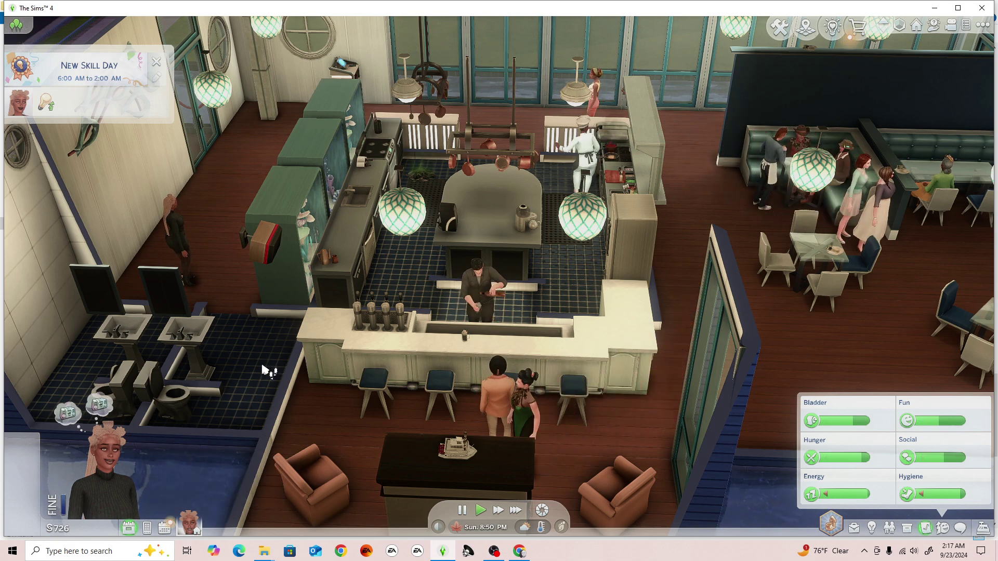
scroll(355, 435, down, 2)
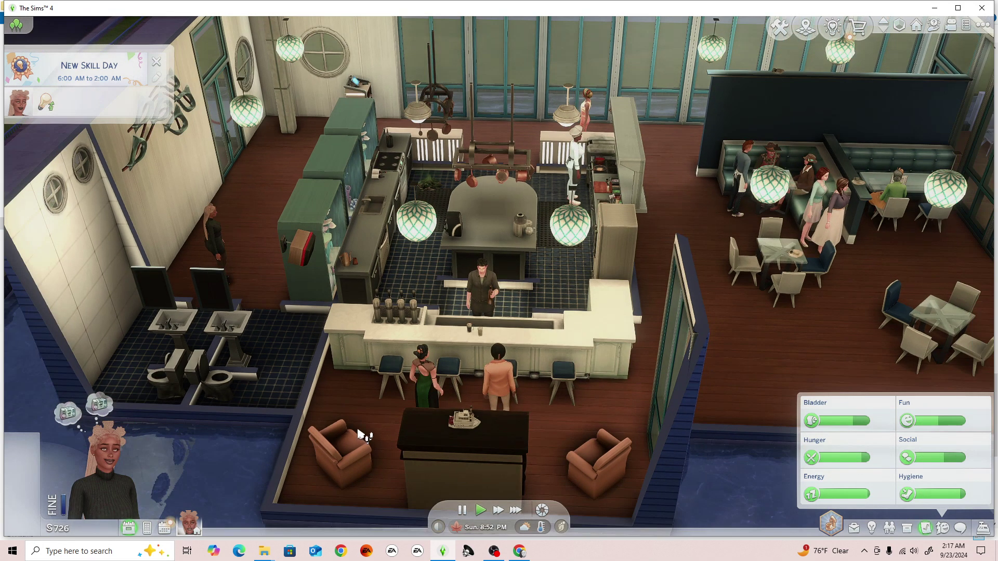